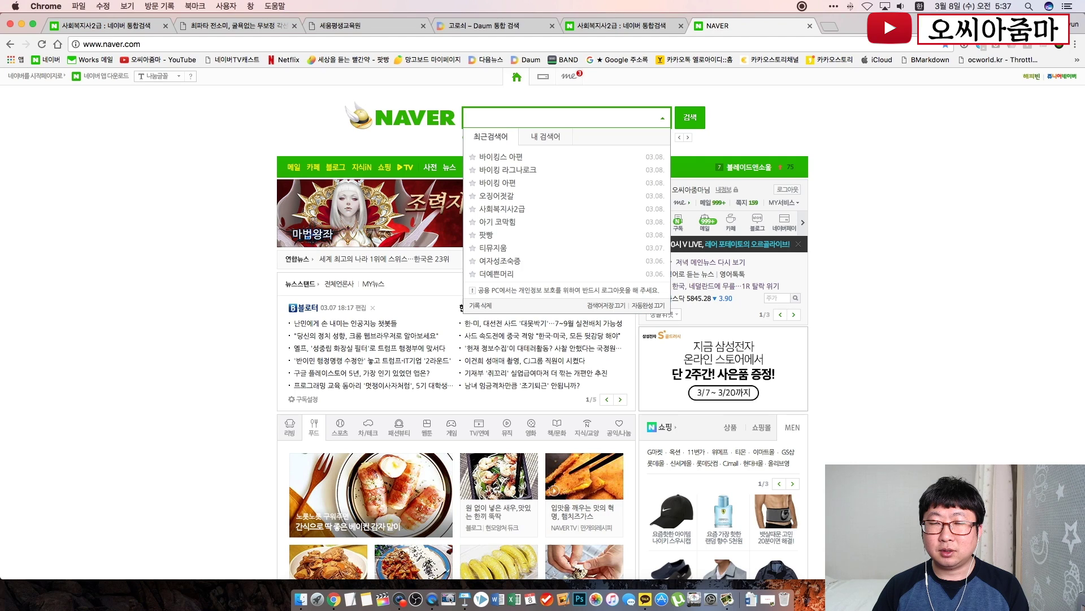
Search Naver for 네이버 검색광고 and open the official searchad.naver.com site, closing its maintenance notice window.
type("네이버")
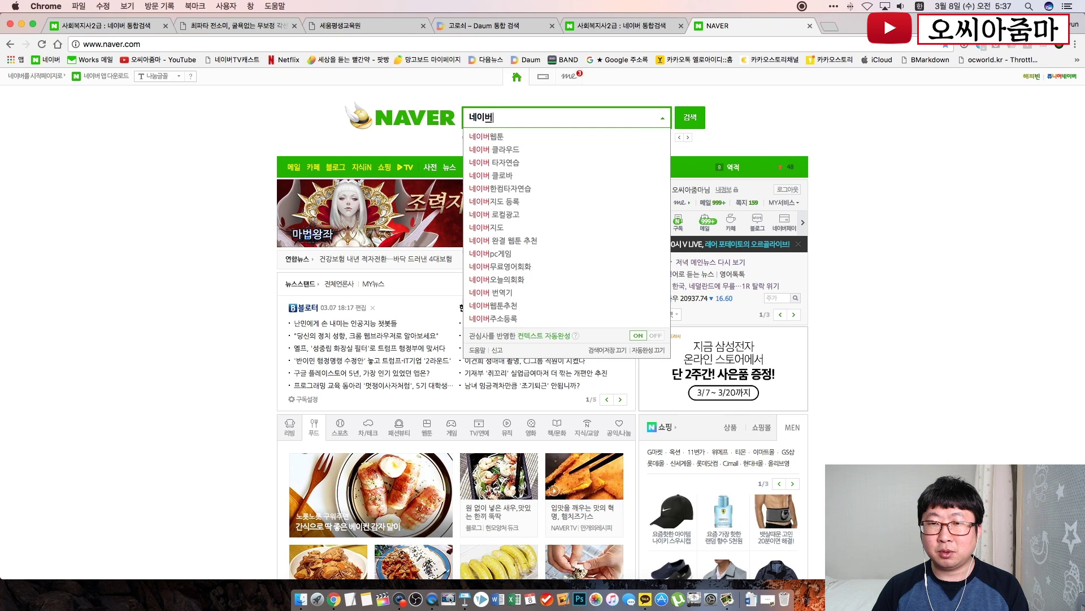
type(" 검색광고")
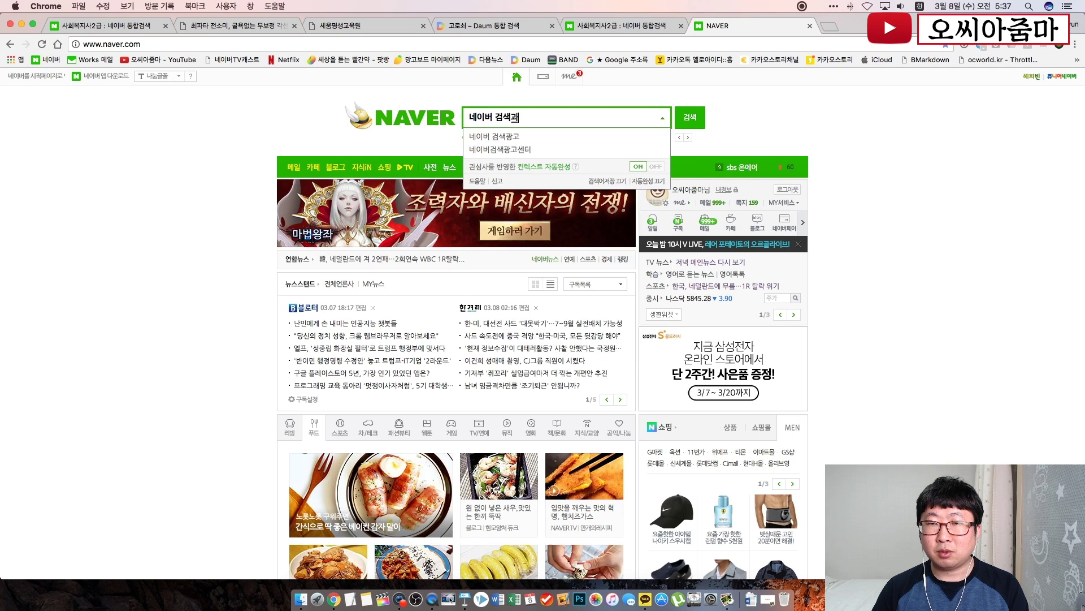
key("Return")
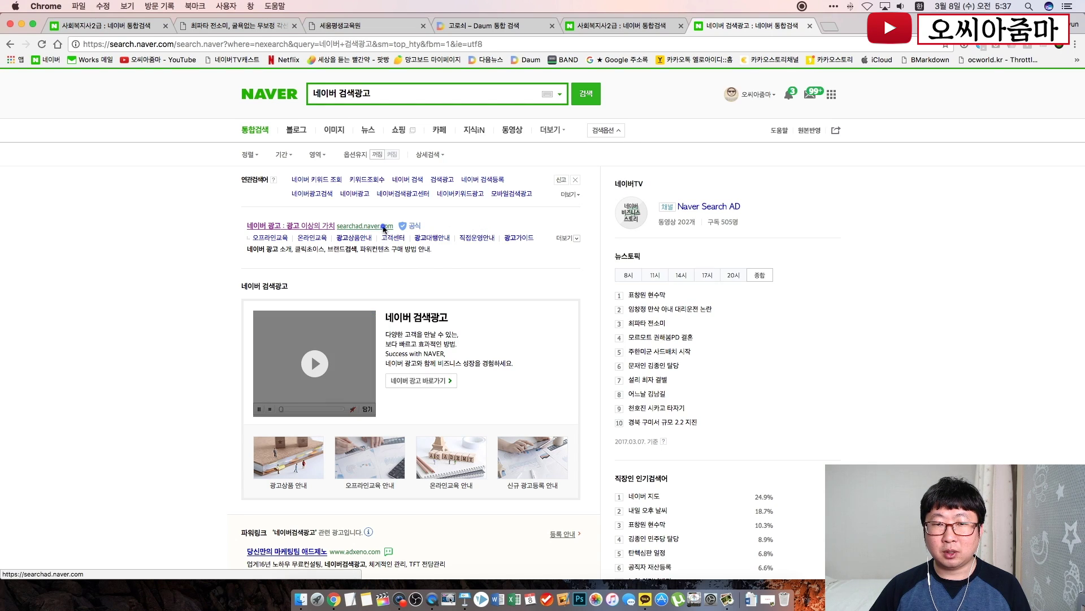
left_click(384, 226)
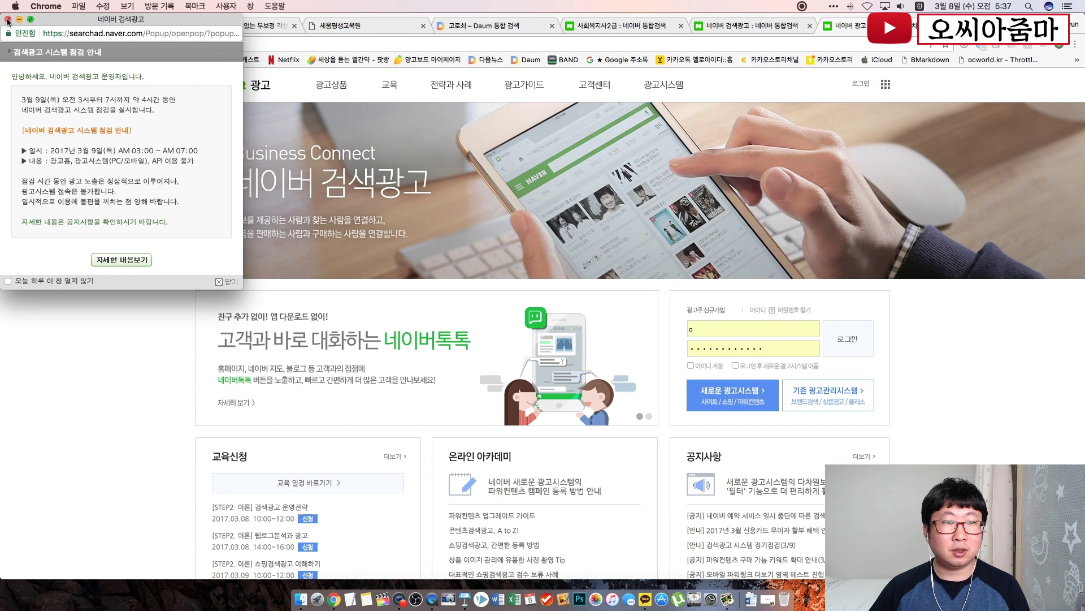
left_click(8, 20)
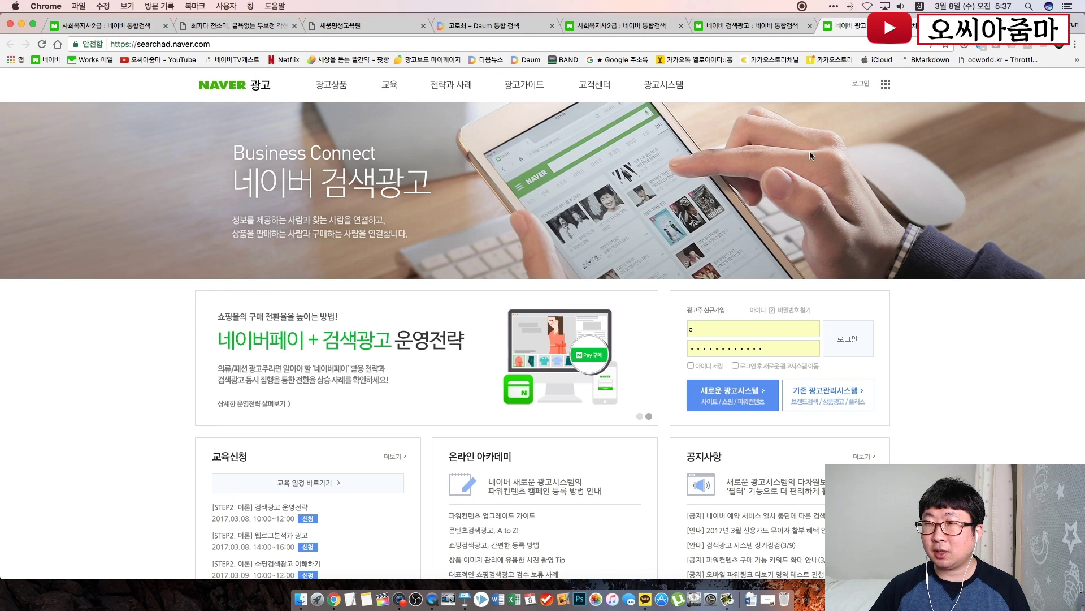
Log in to the advertiser account with the saved credentials and open the ad management system.
double_click(715, 335)
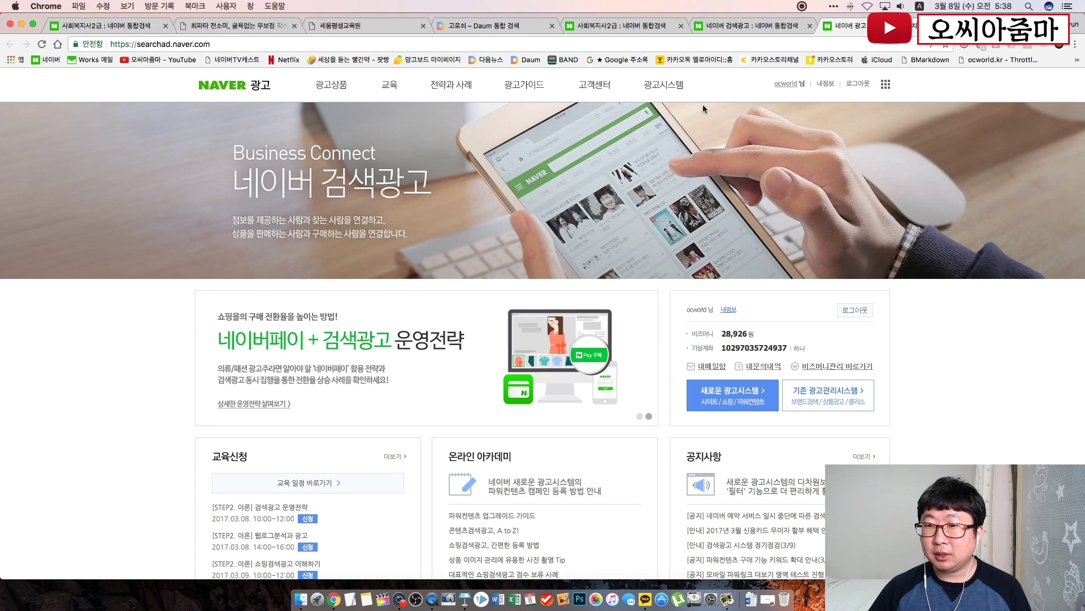
left_click(671, 89)
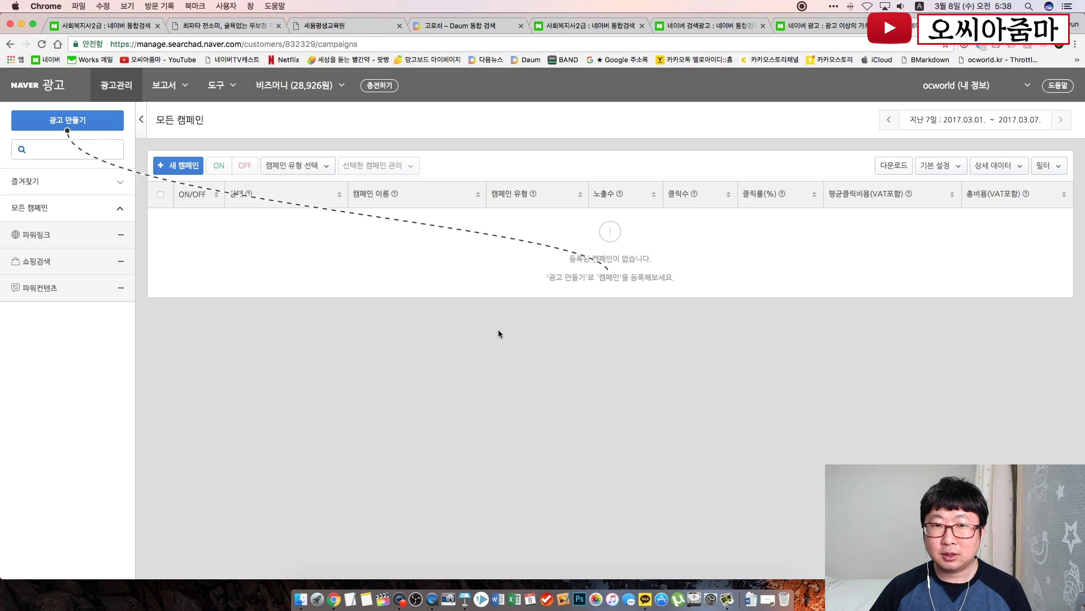
left_click(476, 358)
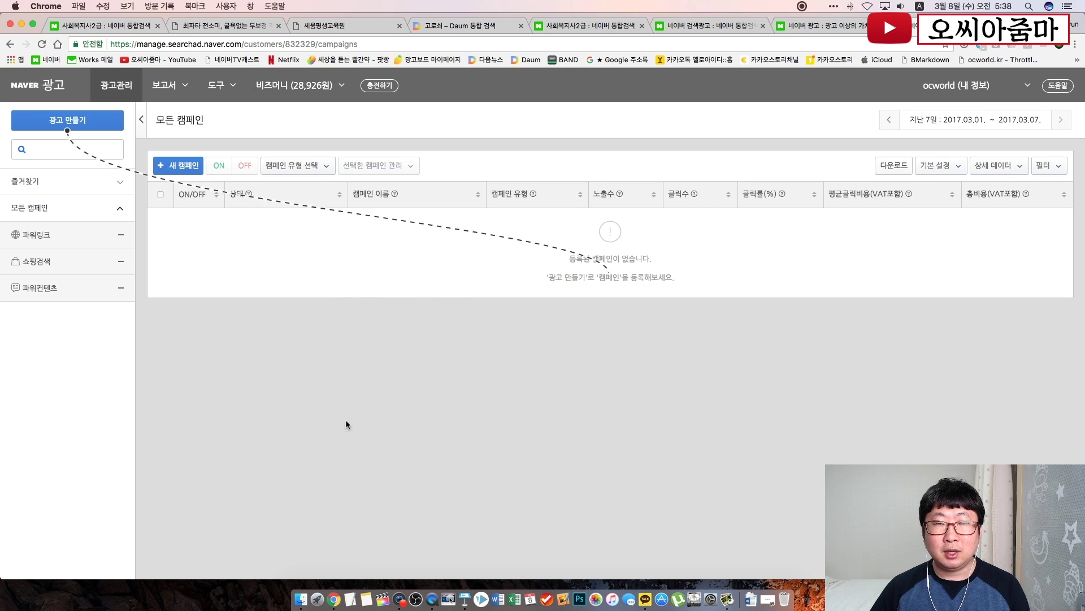
Open the keyword tool (키워드 도구) of the ad account.
left_click(167, 85)
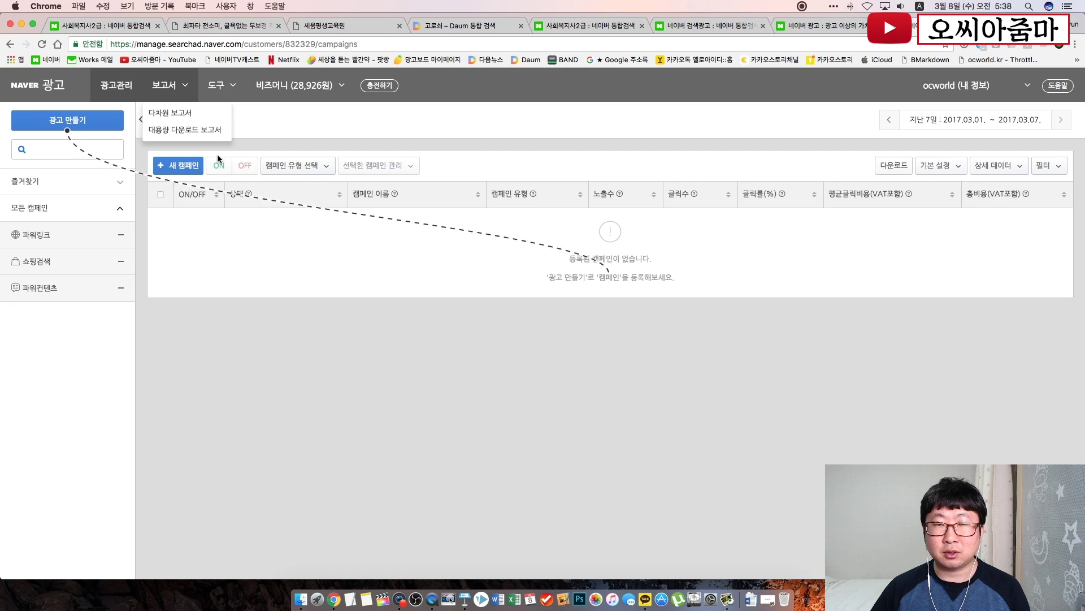
left_click(224, 89)
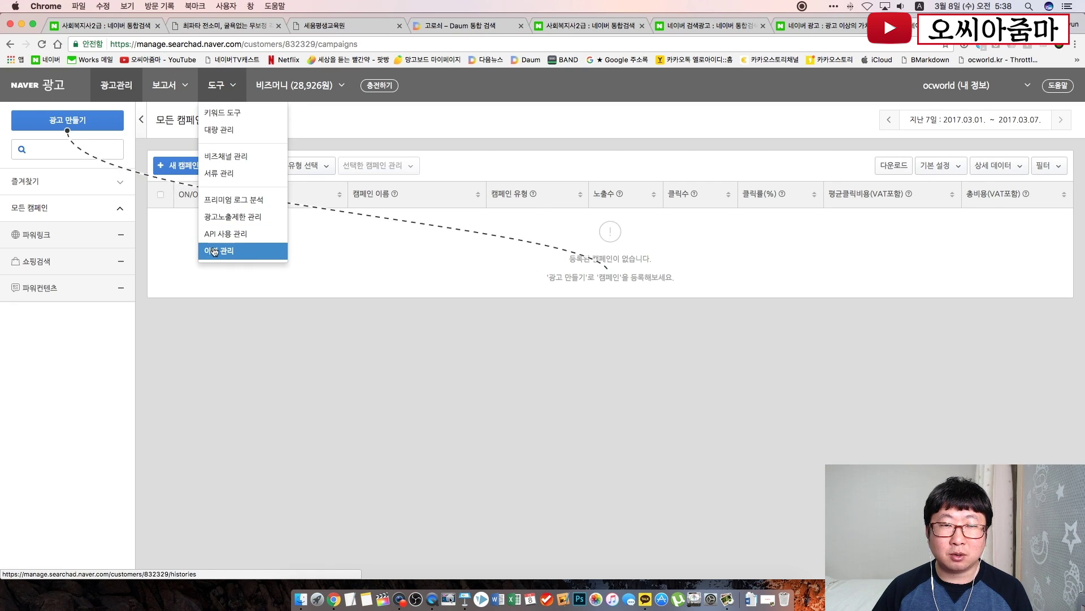
left_click(238, 120)
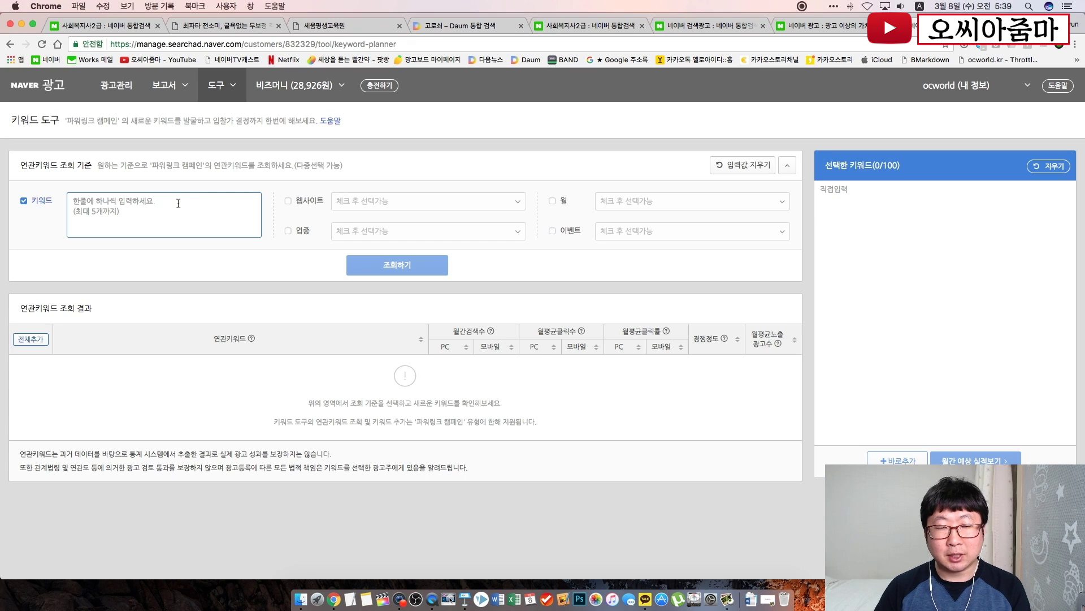
Look up related keywords for 비키니 in the keyword tool.
type("이")
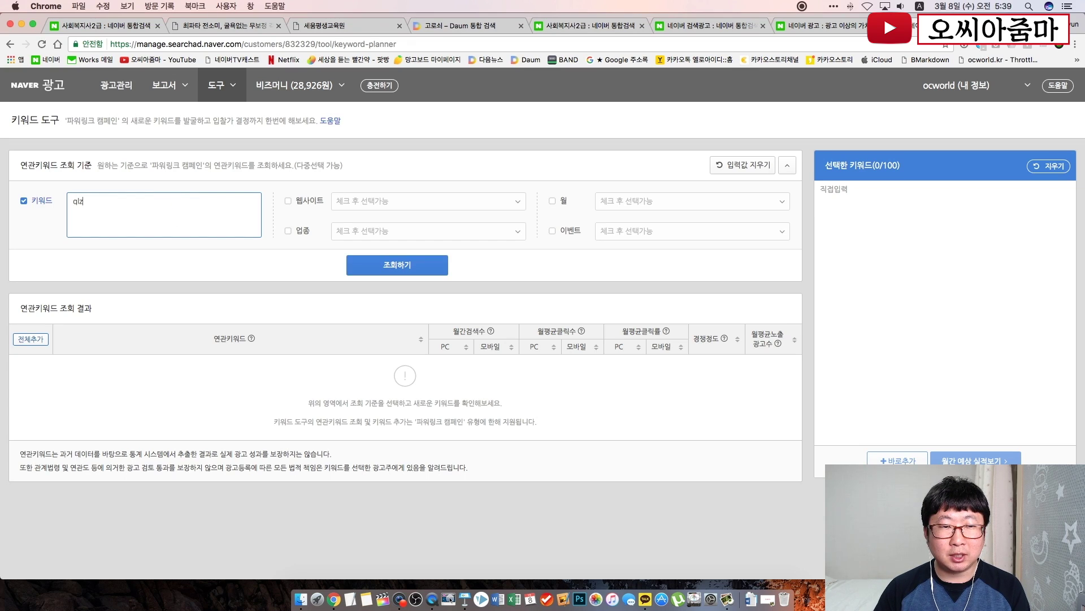
key("BackSpace")
key("BackSpace")
key("BackSpace")
key("ctrl+space")
type("비킨")
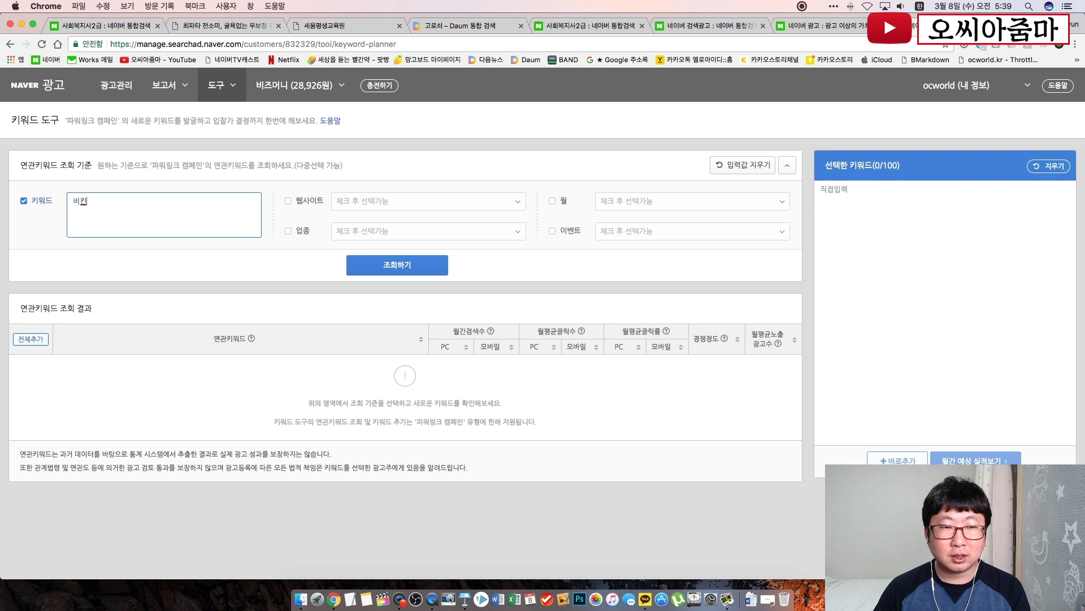
type("니")
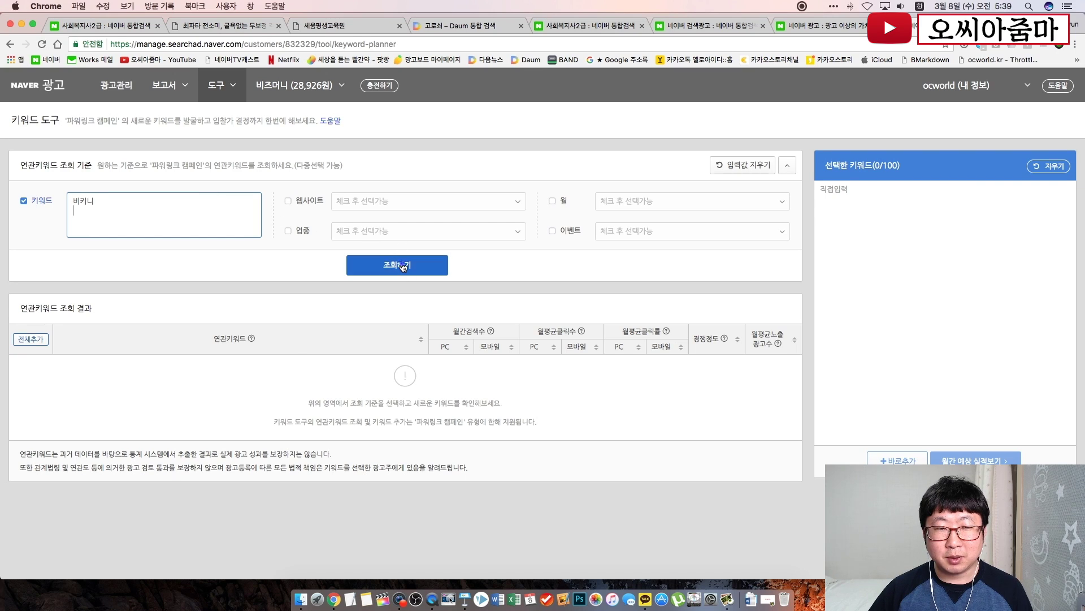
left_click(410, 263)
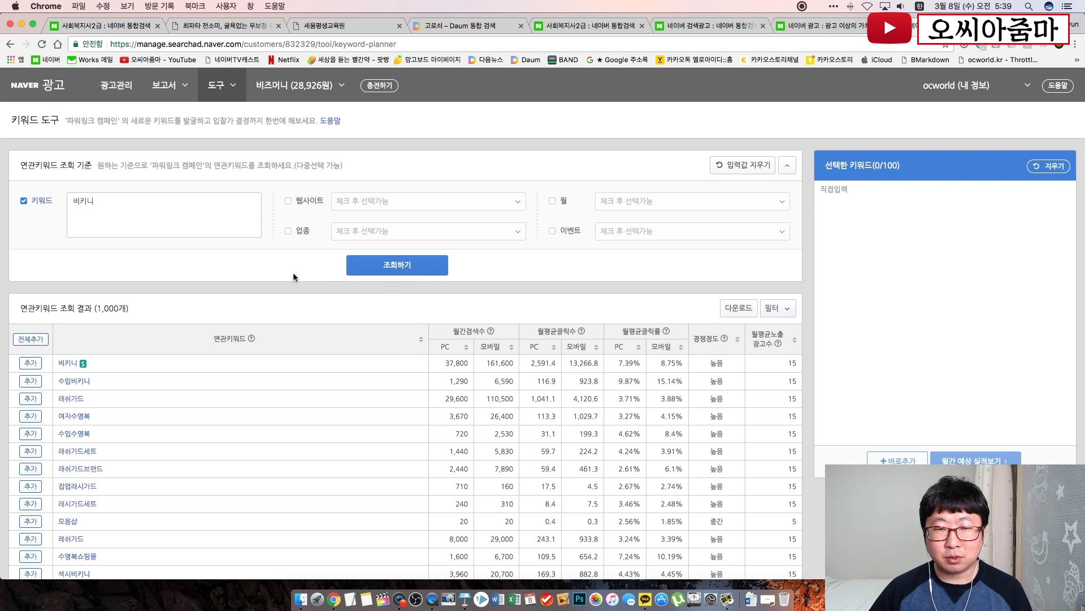
scroll(293, 272, "down", 2)
scroll(294, 278, "up", 2)
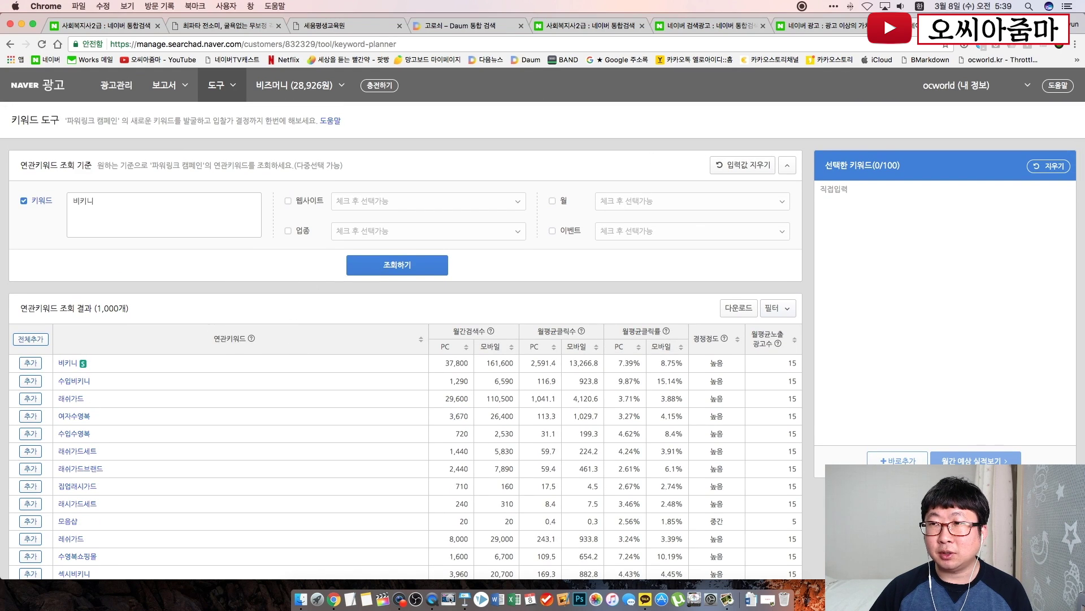
Open the bookmarked 오씨아줌마 YouTube channel in a new tab and find the lecture about the search ad keyword tool.
key("super+t")
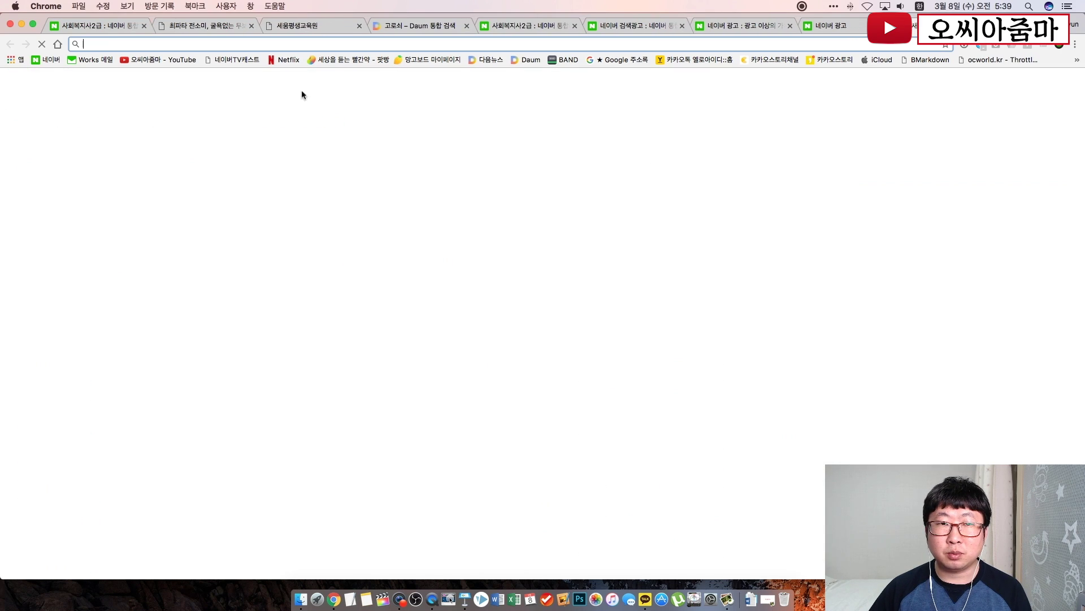
left_click(173, 60)
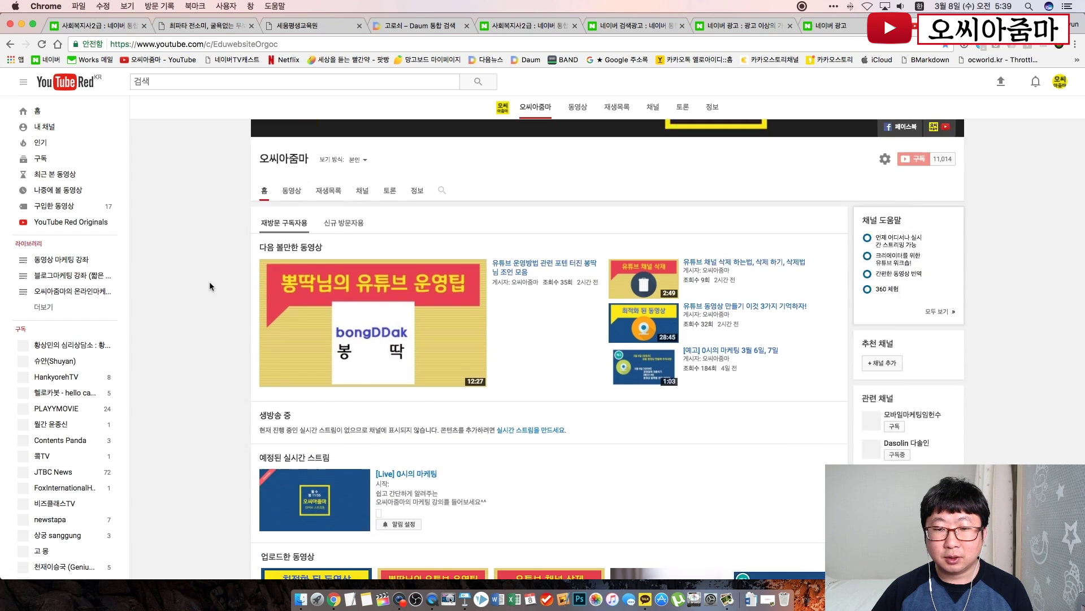
scroll(209, 280, "down", 10)
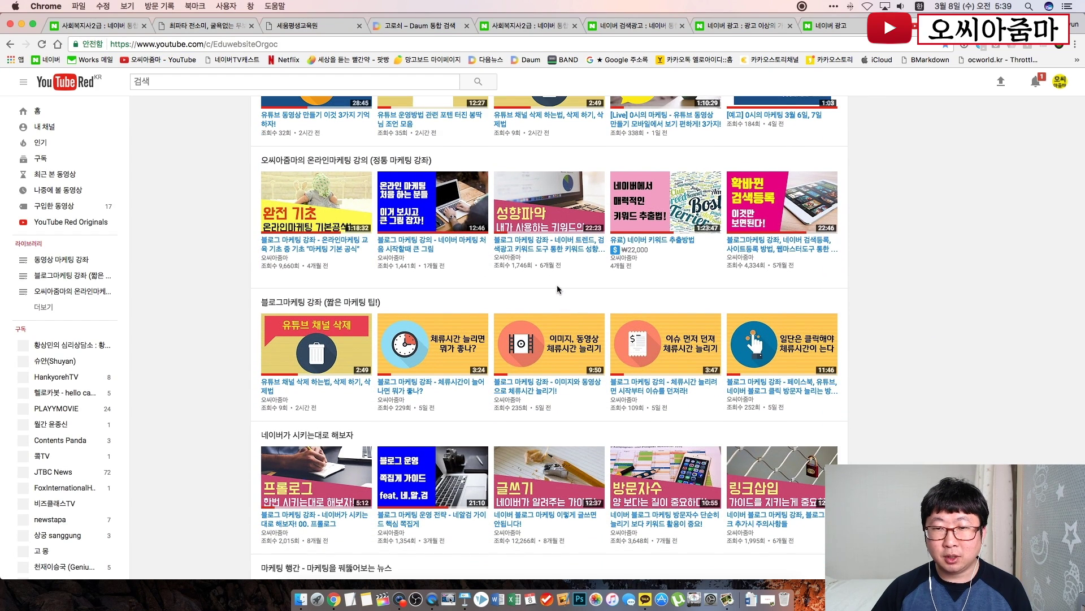
scroll(548, 258, "down", 2)
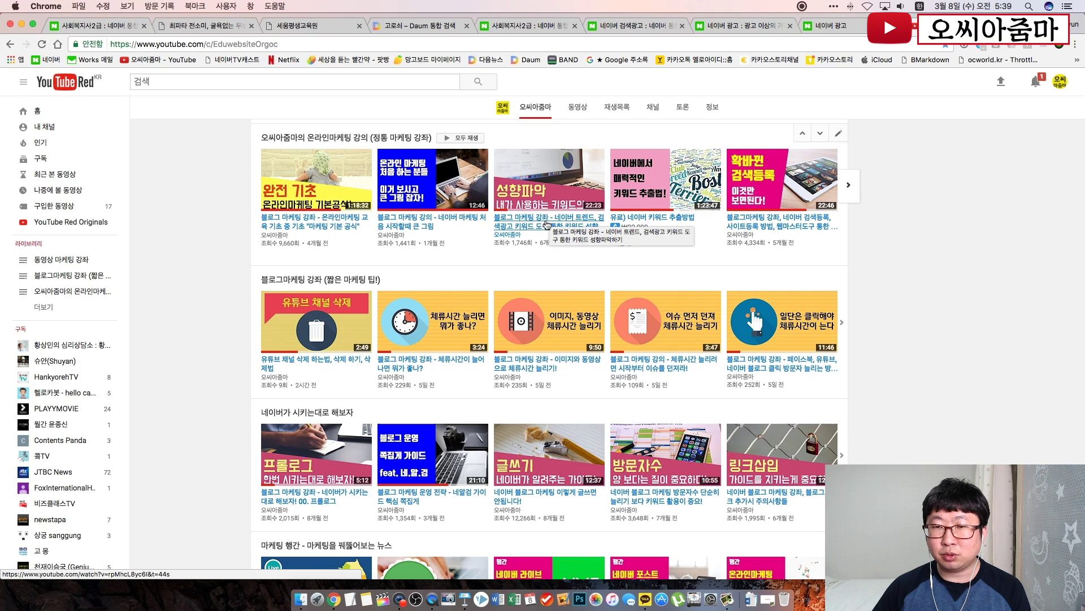
Return to the Naver ad manager and open the list of all campaigns (광고관리).
left_click(835, 28)
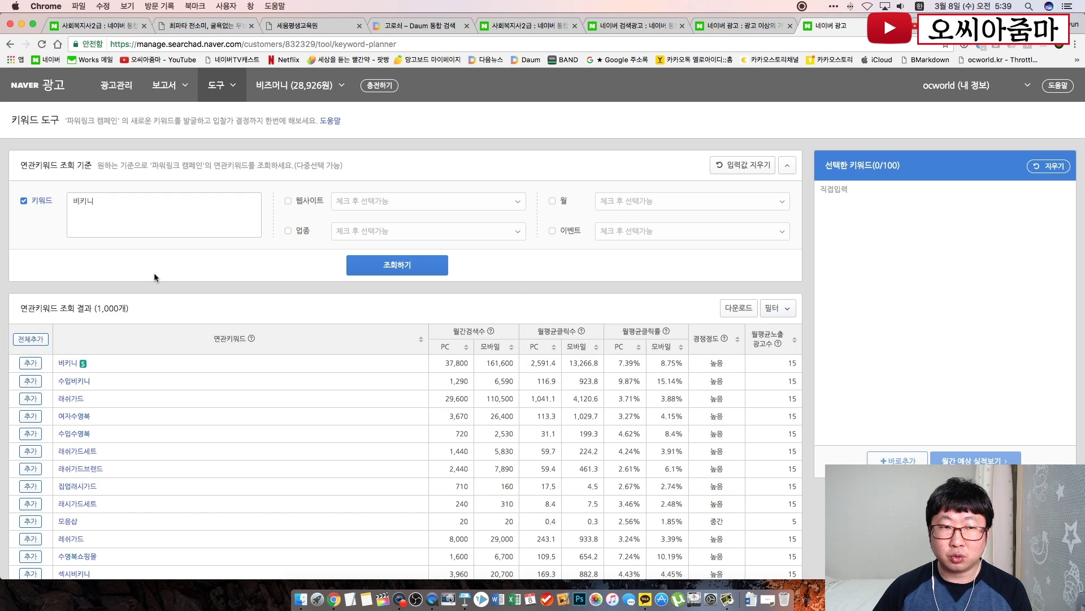
left_click(224, 95)
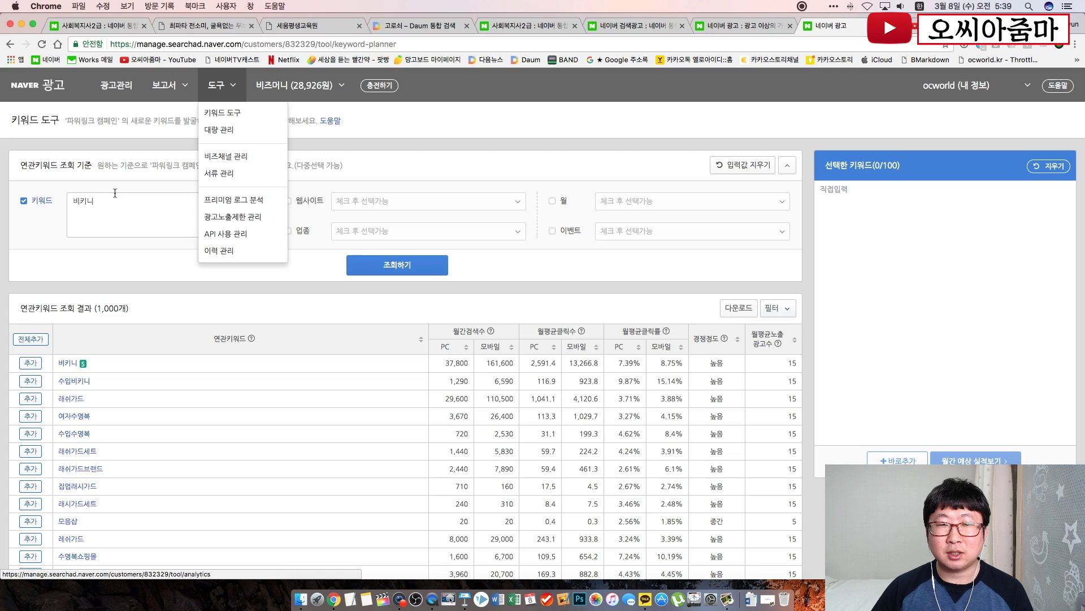
left_click(119, 88)
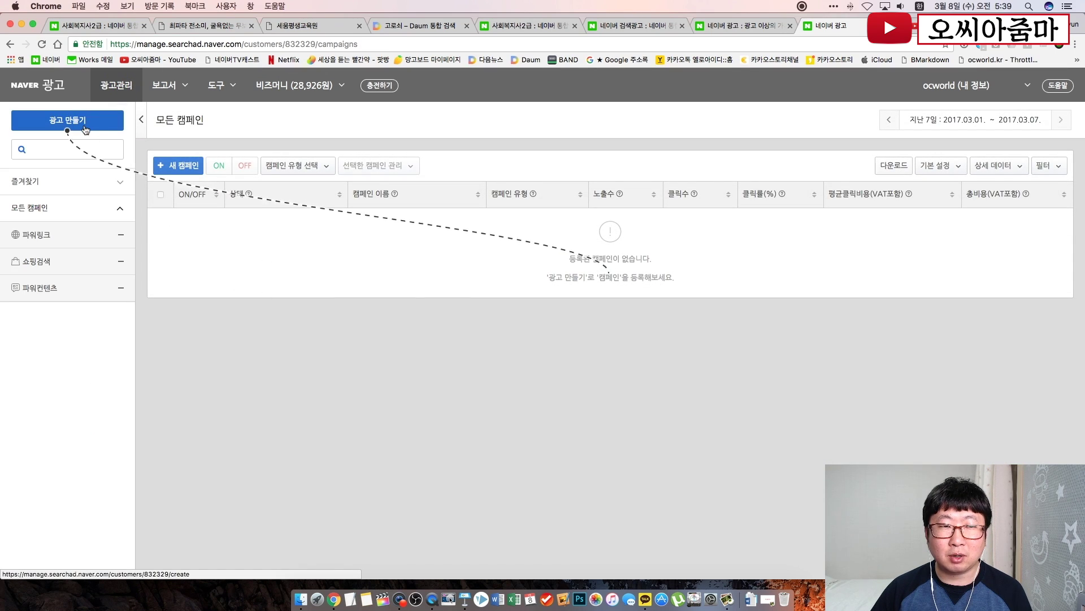
Search Naver for 오씨아줌마 in the existing 사회복지사2급 results tab and open the ocworld.kr website, dismissing its pop-up.
left_click(96, 27)
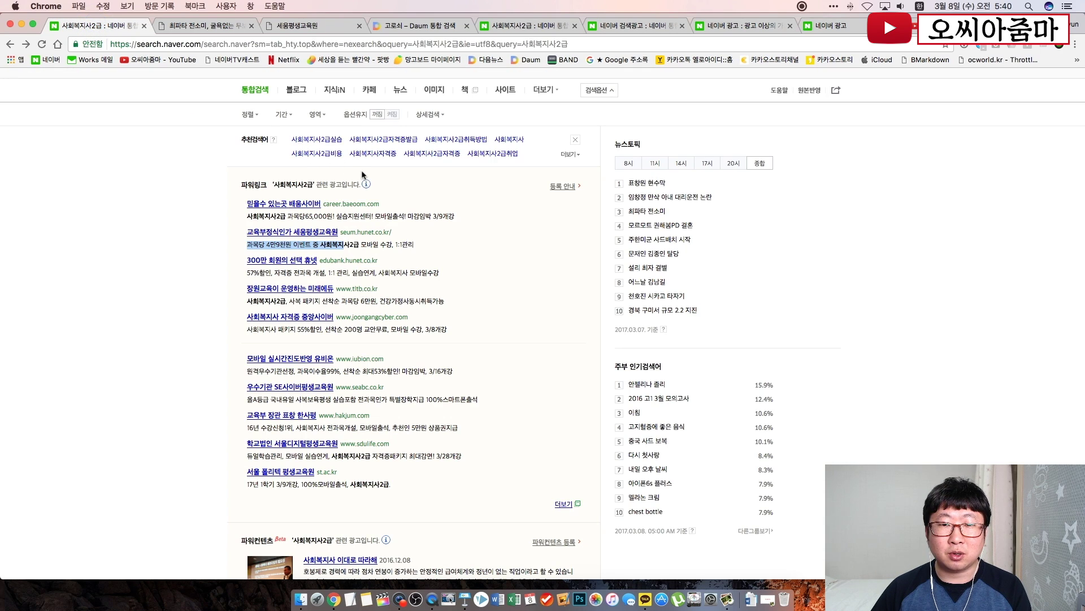
scroll(362, 172, "up", 2)
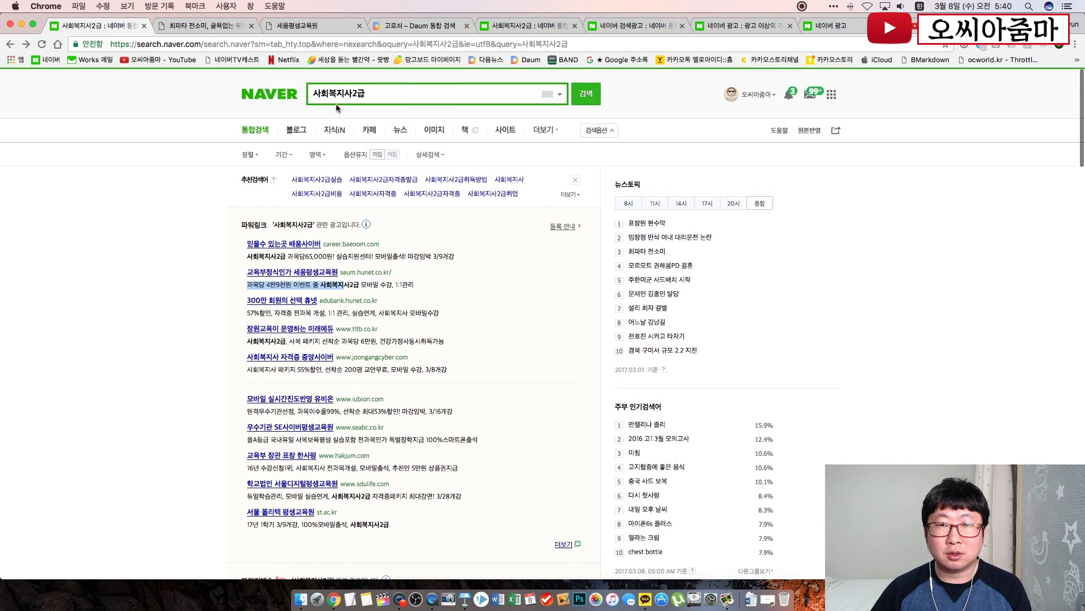
left_click(343, 94)
type("오시아주")
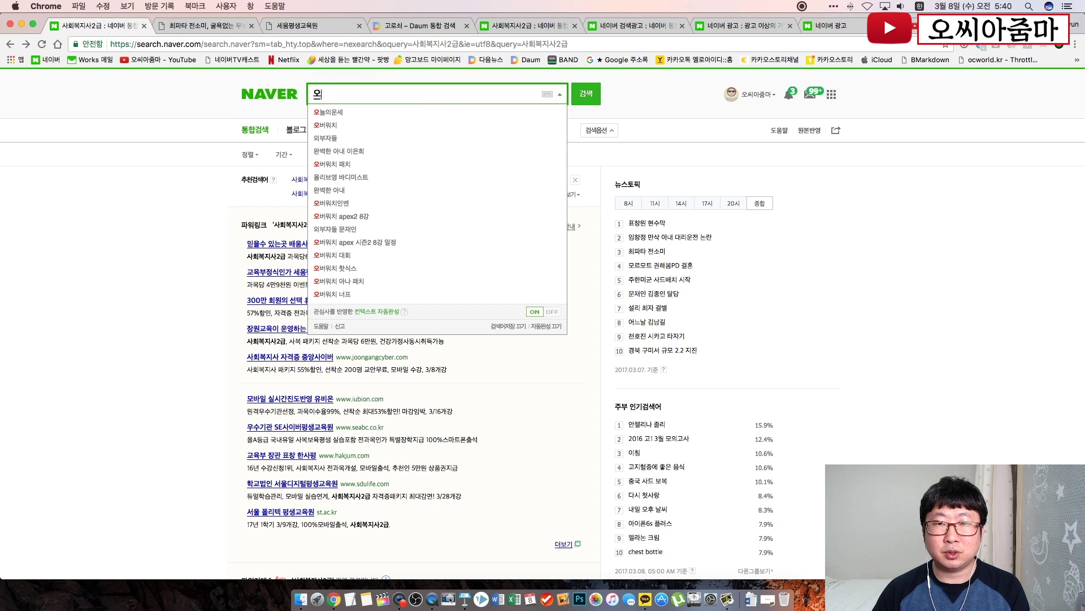
key("BackSpace")
key("BackSpace")
key("BackSpace")
type("씨아주")
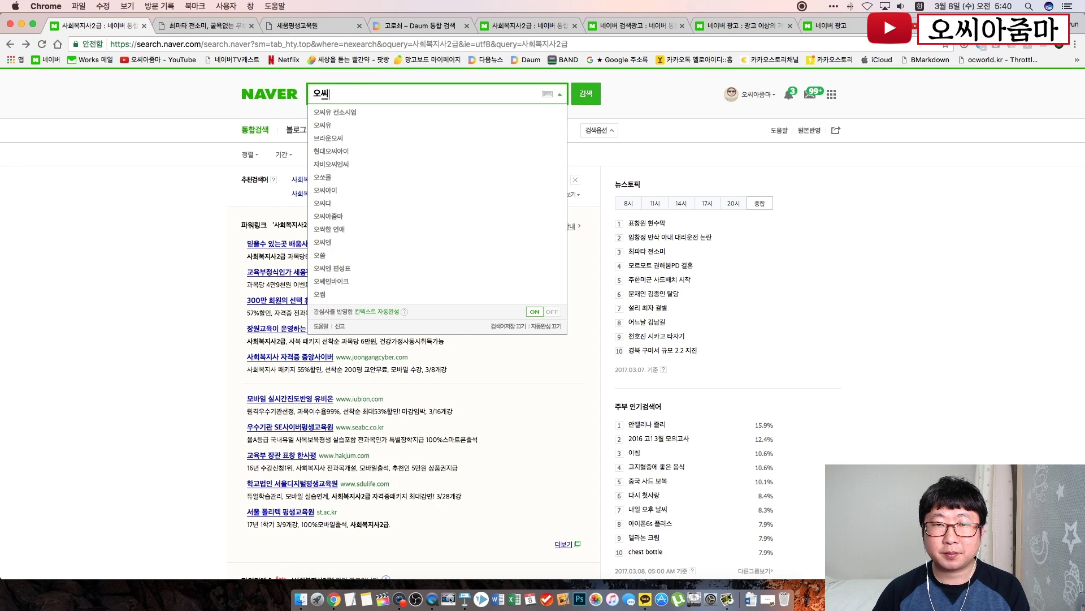
type("ㅁ마")
key("Return")
left_click(313, 297)
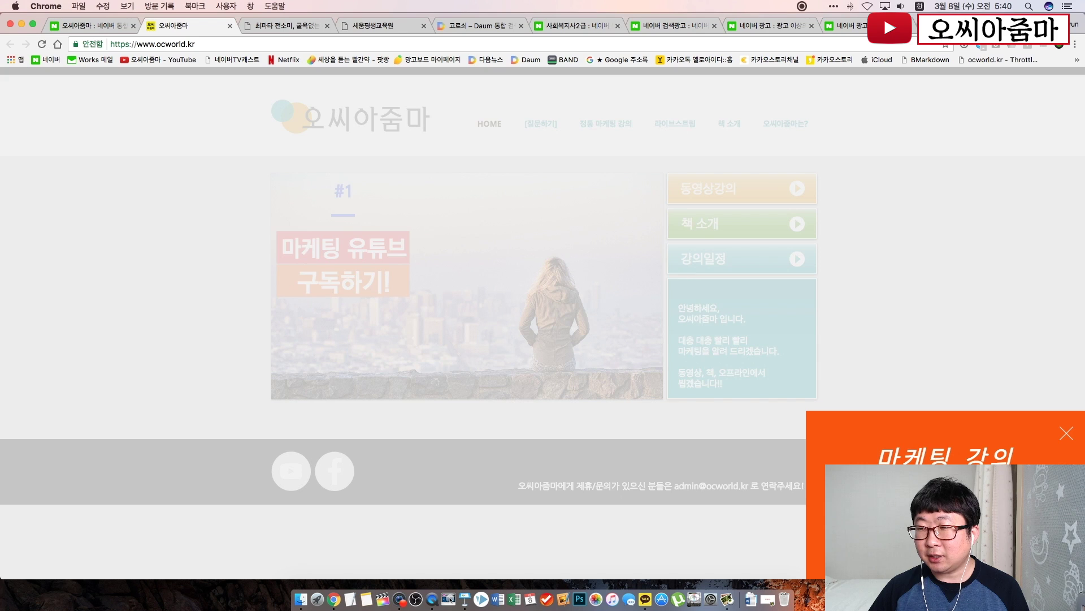
left_click(1066, 433)
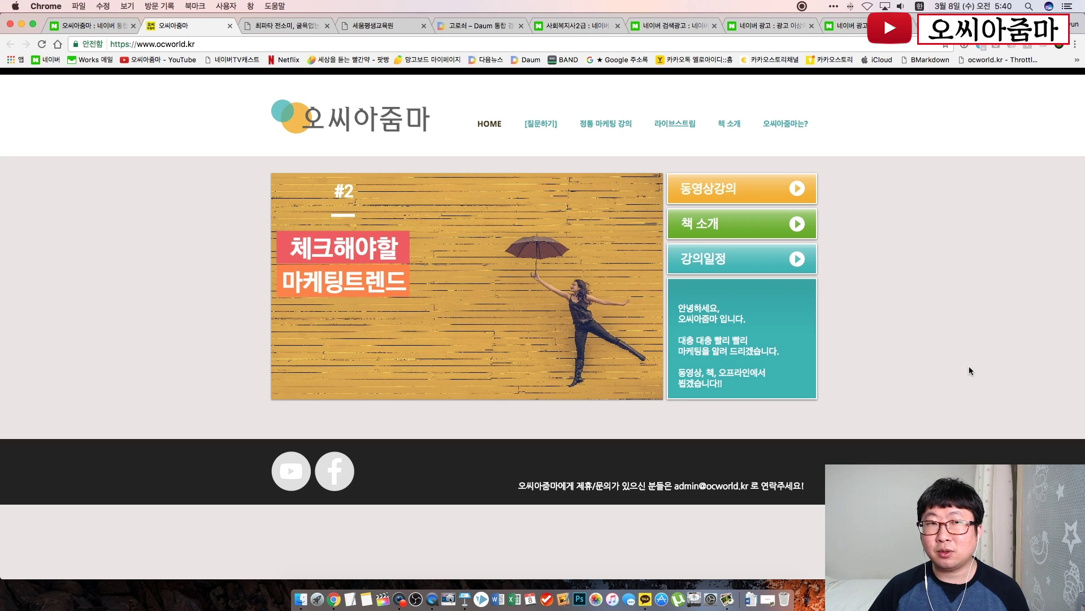
Switch back to the Naver ad manager and start creating a new ad (광고 만들기).
left_click(862, 32)
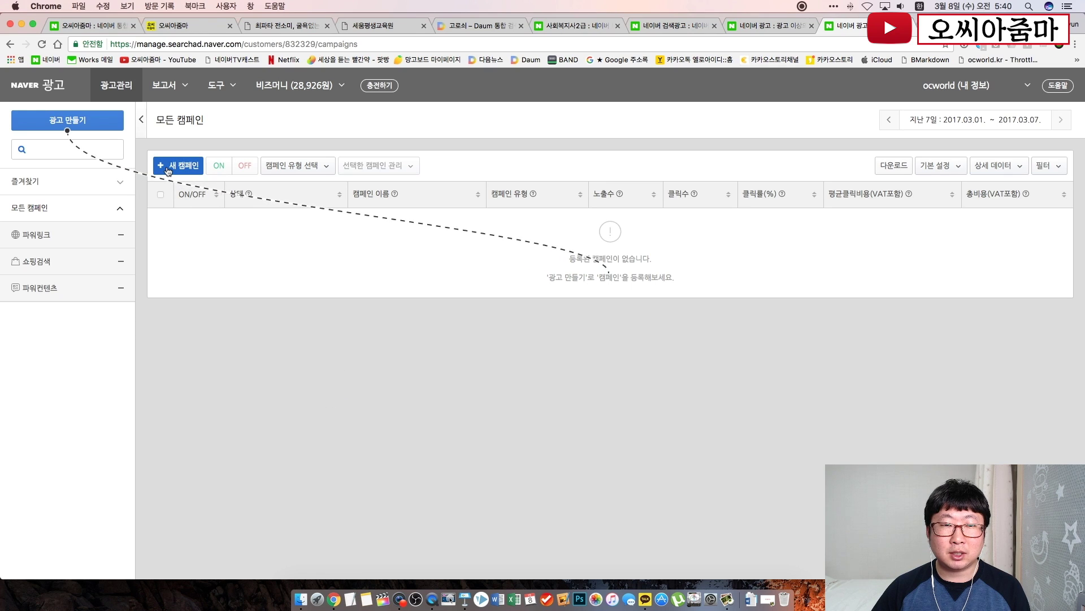
left_click(104, 128)
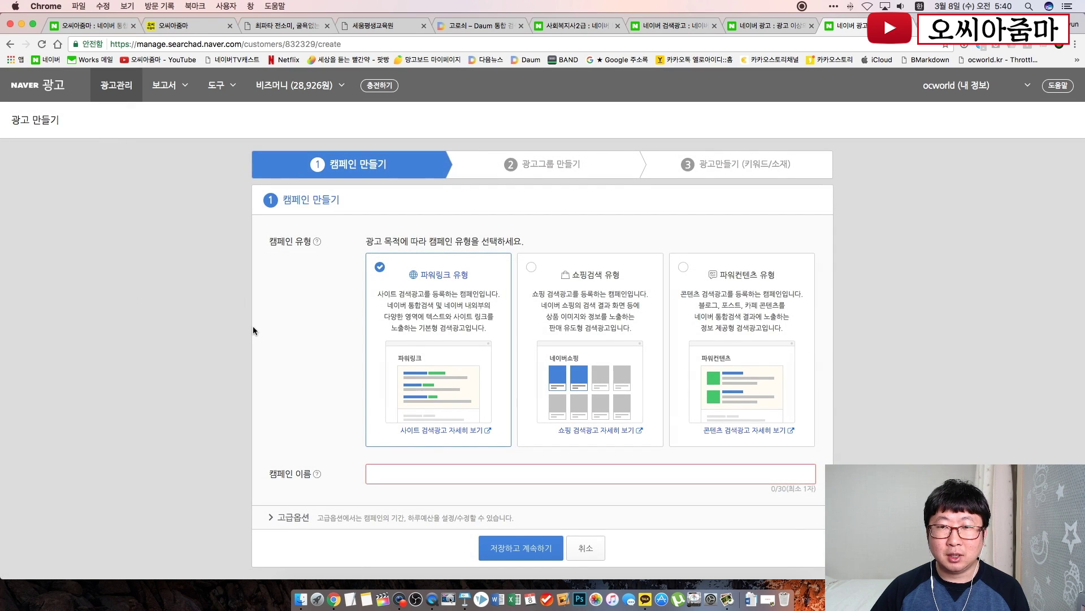
scroll(253, 326, "down", 2)
scroll(253, 328, "up", 1)
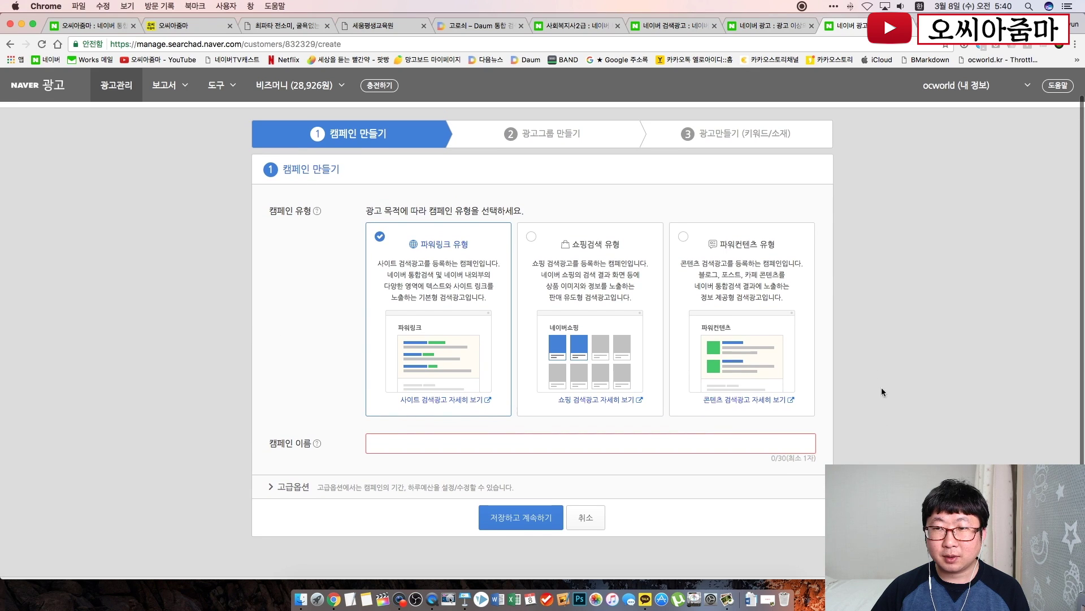
Choose the 파워링크 campaign type and name the campaign 대학생 취업 마케팅 강의.
left_click(531, 238)
key("Right")
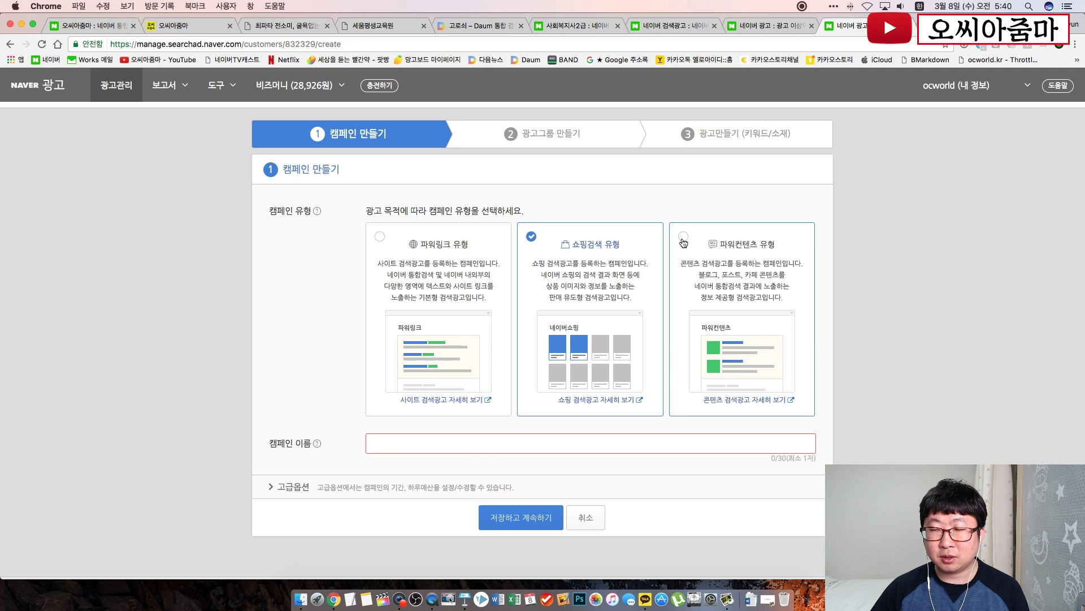
left_click(419, 297)
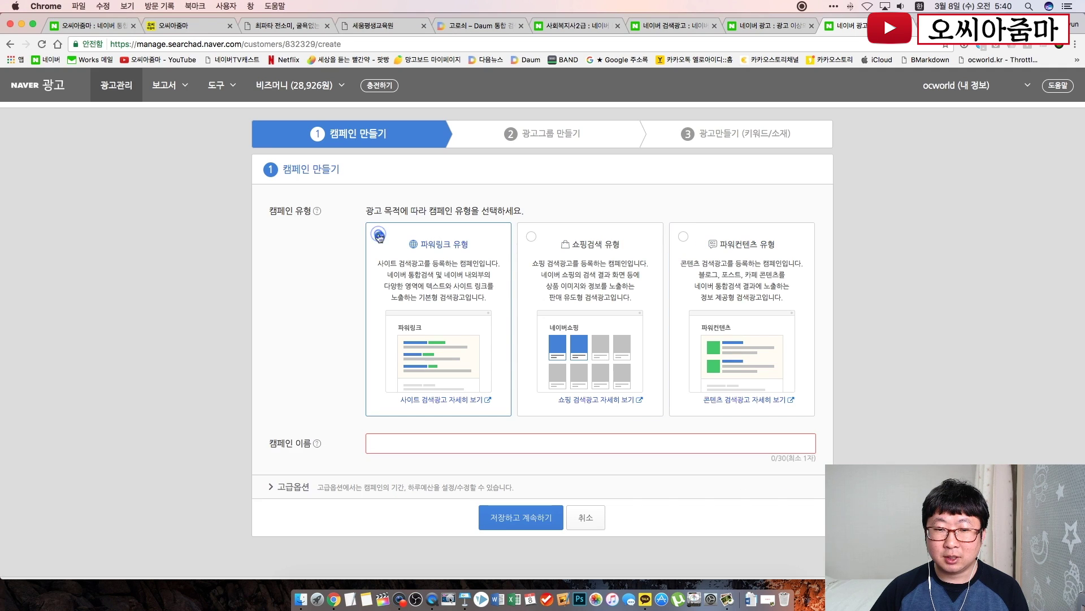
left_click(400, 442)
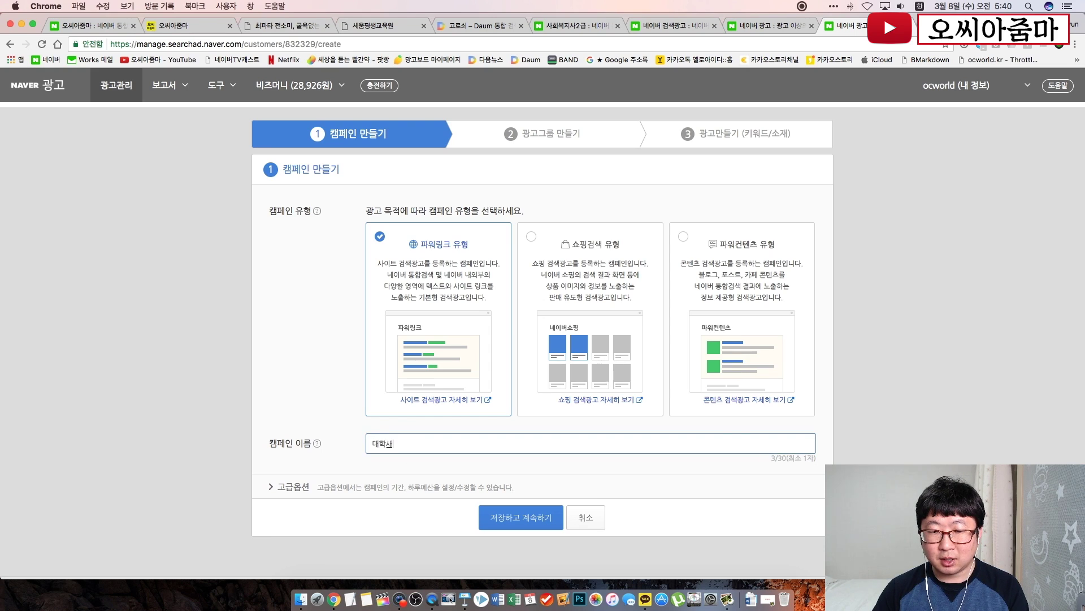
type("대학생 취업 마케팅 강의")
left_click(865, 413)
scroll(848, 413, "down", 1)
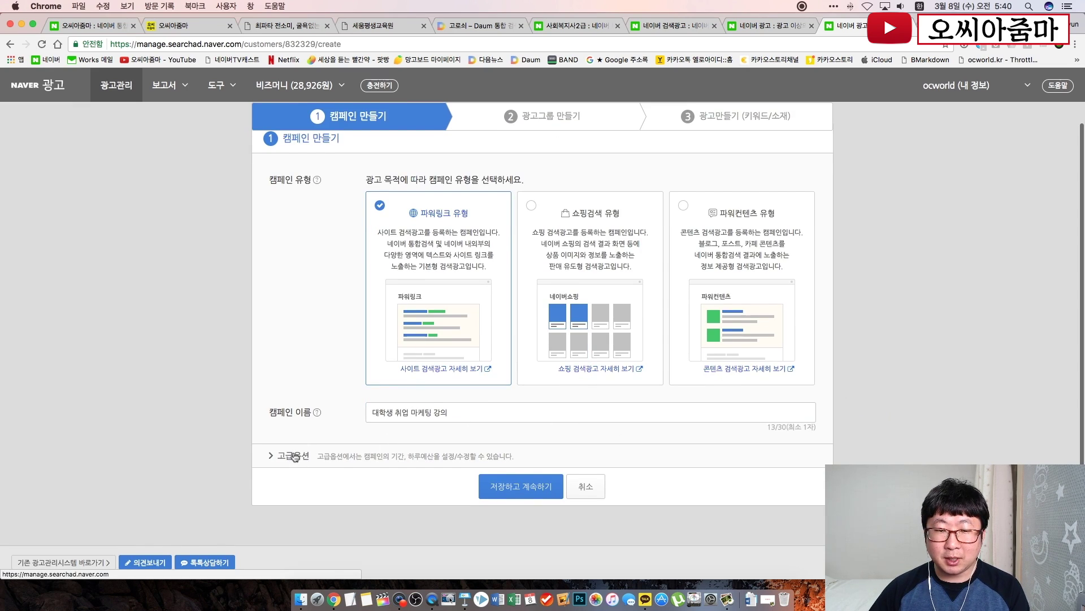
In the campaign's advanced options (고급옵션), set a fixed exposure period from 2017-03-08 to 2017-03-19.
left_click(273, 456)
scroll(347, 449, "down", 5)
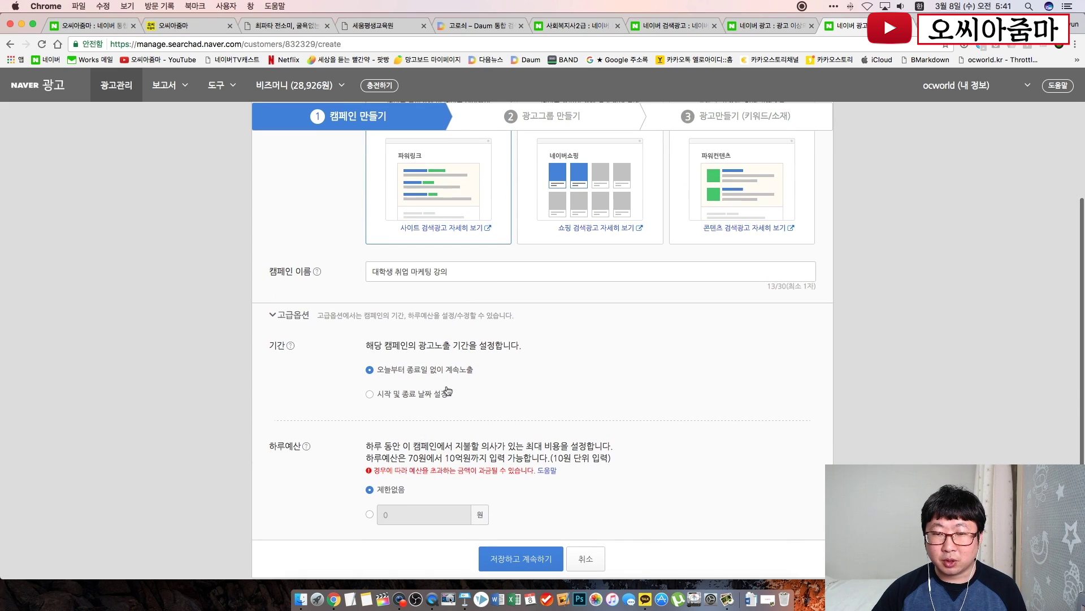
left_click(370, 395)
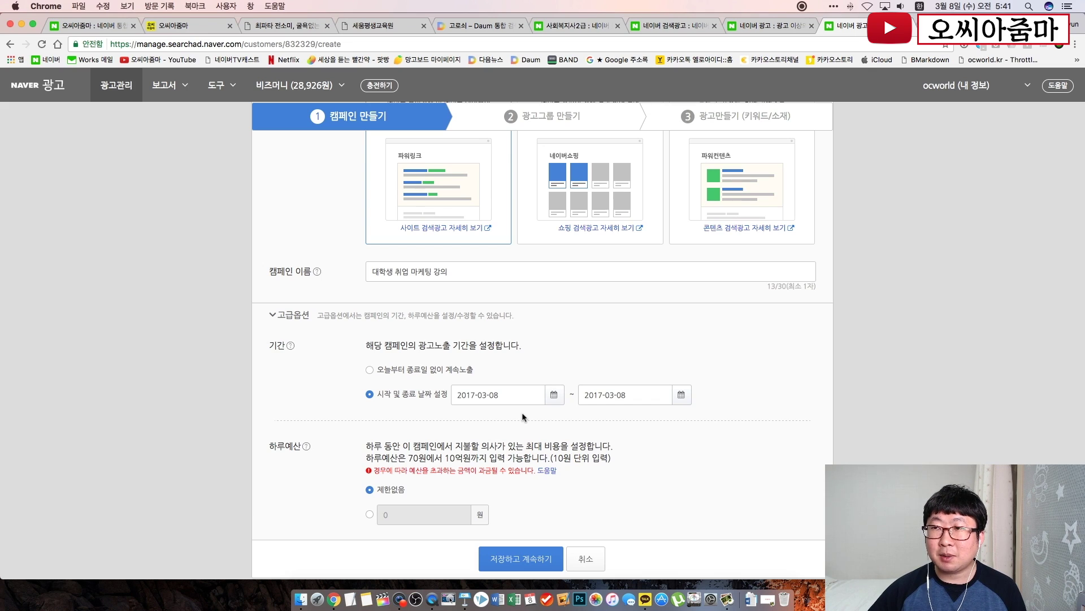
left_click(682, 395)
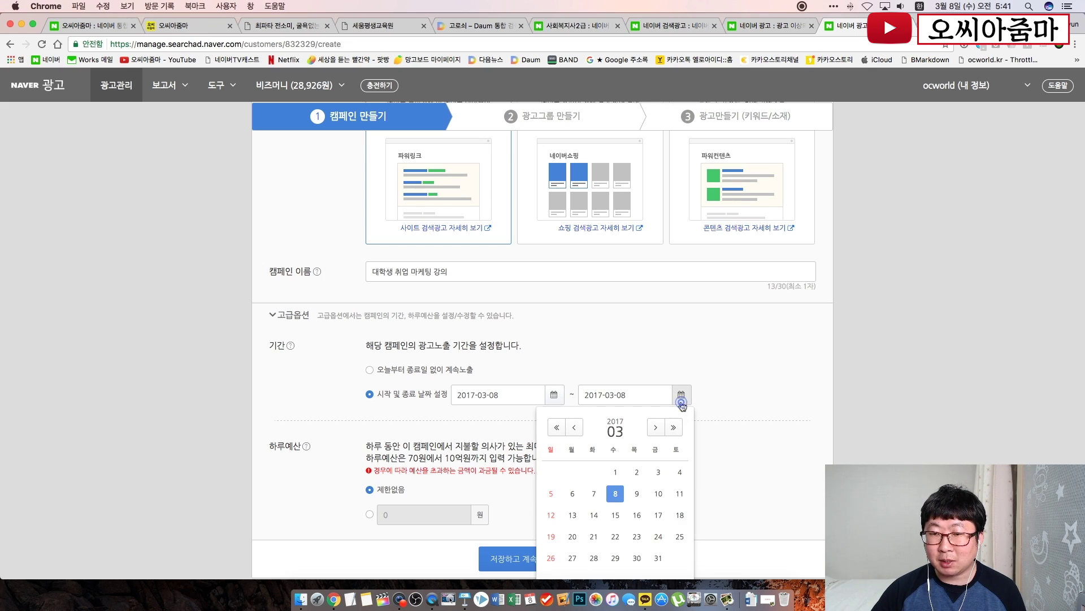
left_click(551, 536)
left_click(841, 405)
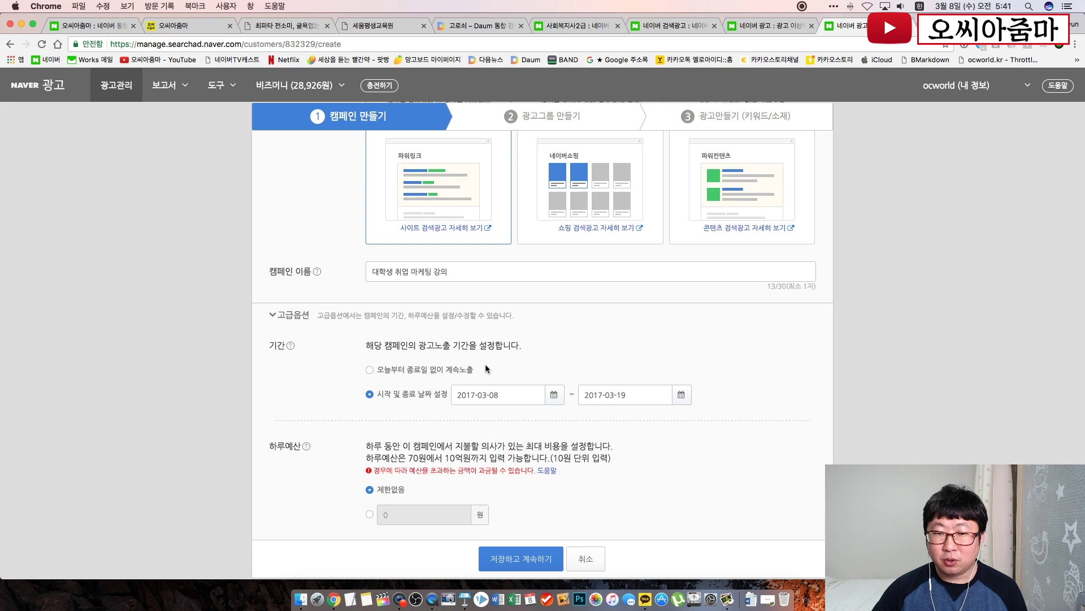
left_click_drag(482, 369, 379, 371)
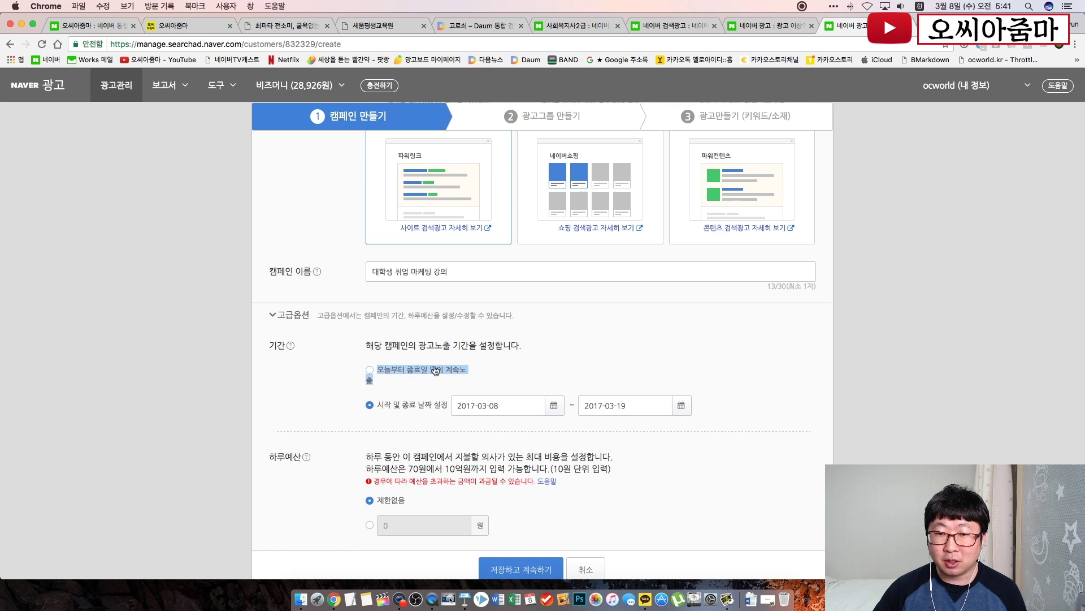
left_click(493, 370)
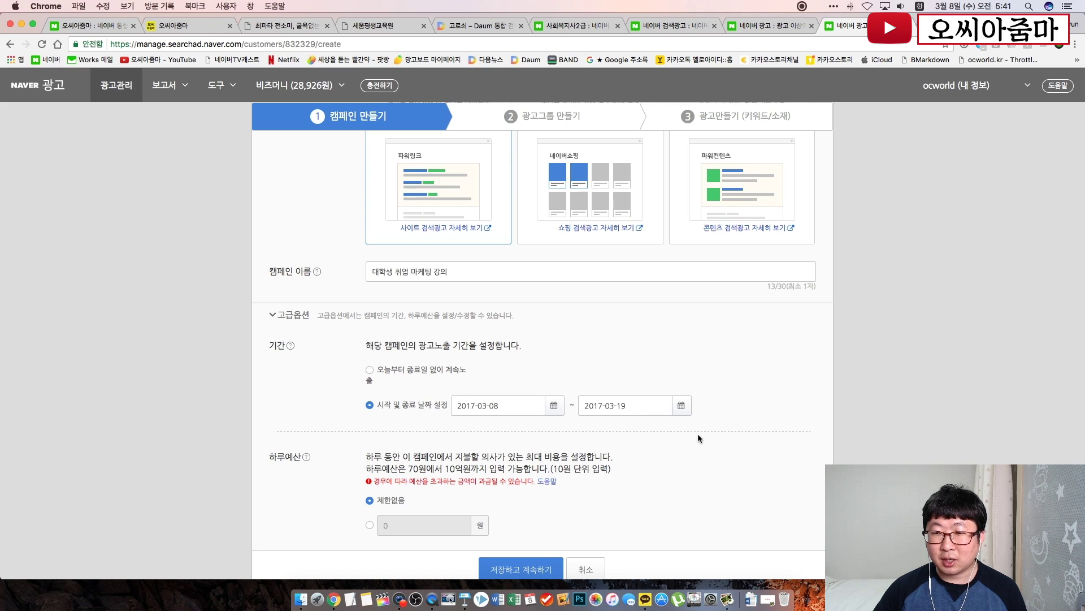
Limit the campaign's daily budget (하루예산) to 100,000 won, then save and continue to the ad group stage.
scroll(699, 431, "down", 2)
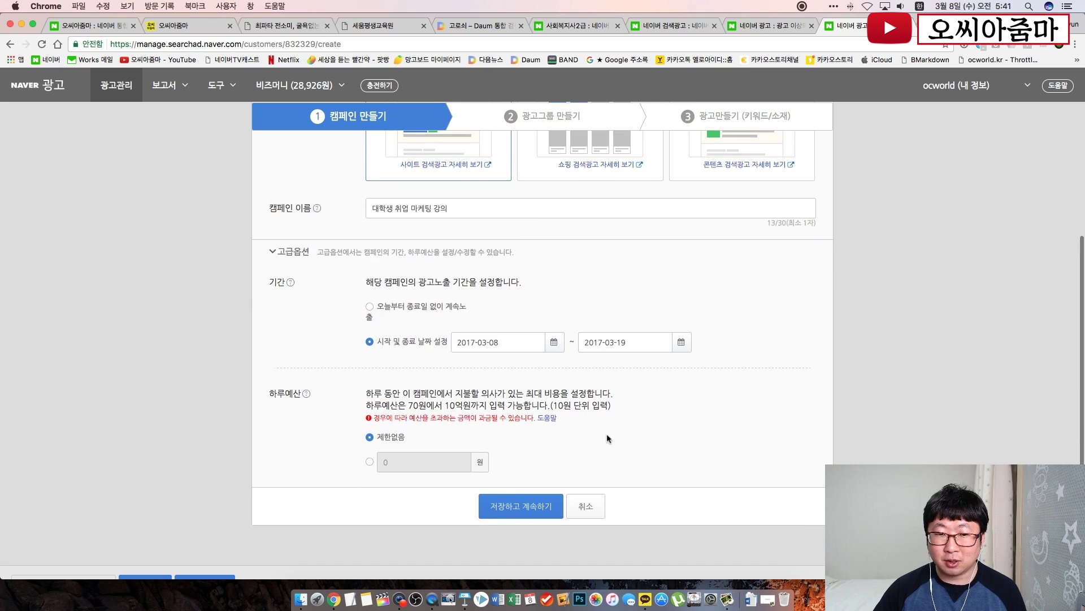
left_click(368, 462)
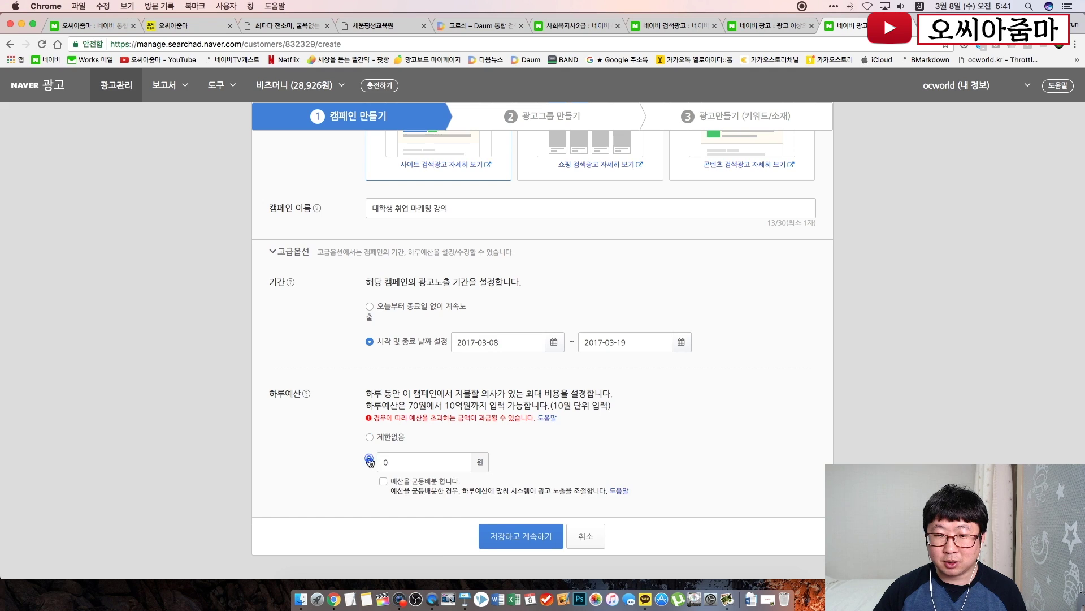
left_click(398, 461)
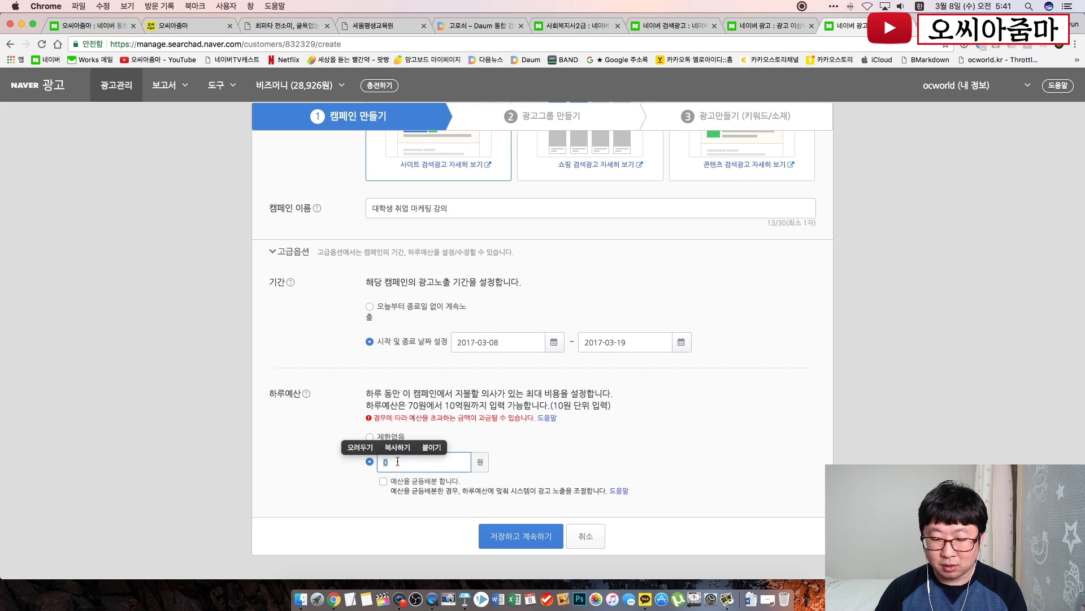
type("100000")
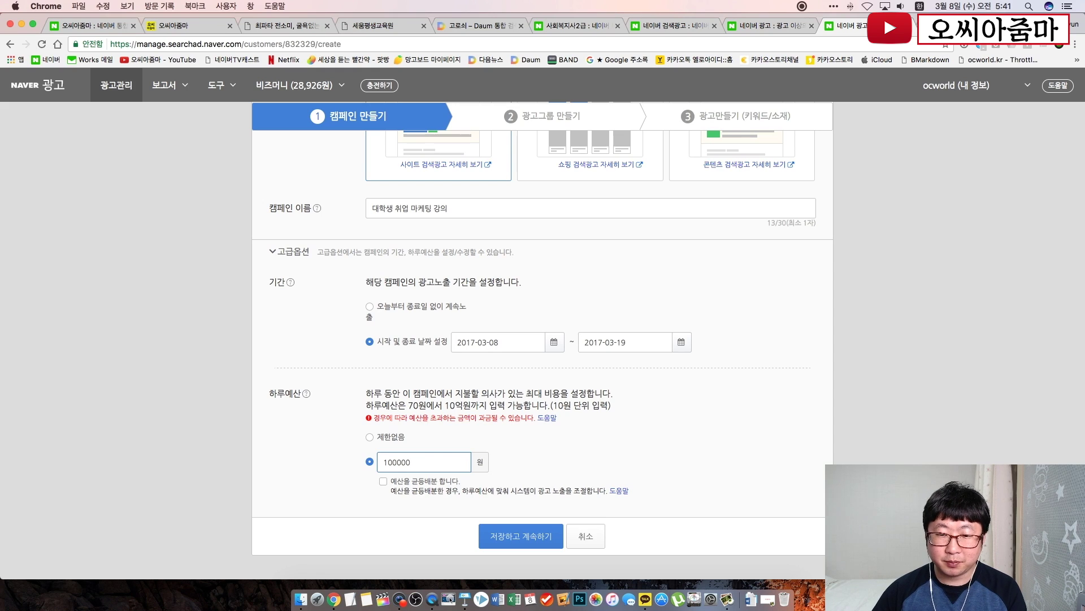
left_click(581, 456)
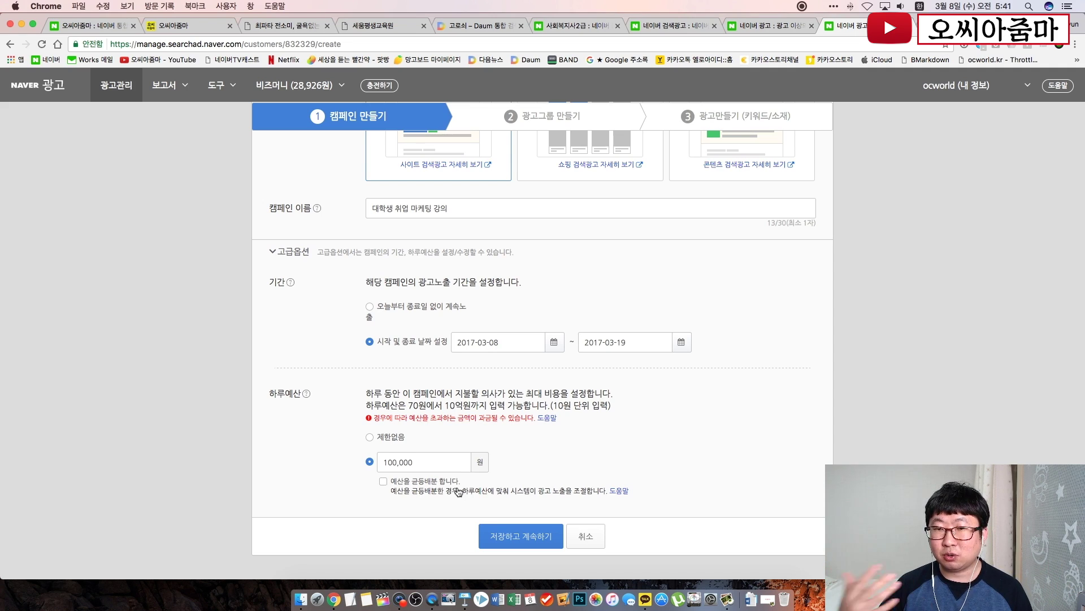
left_click(696, 539)
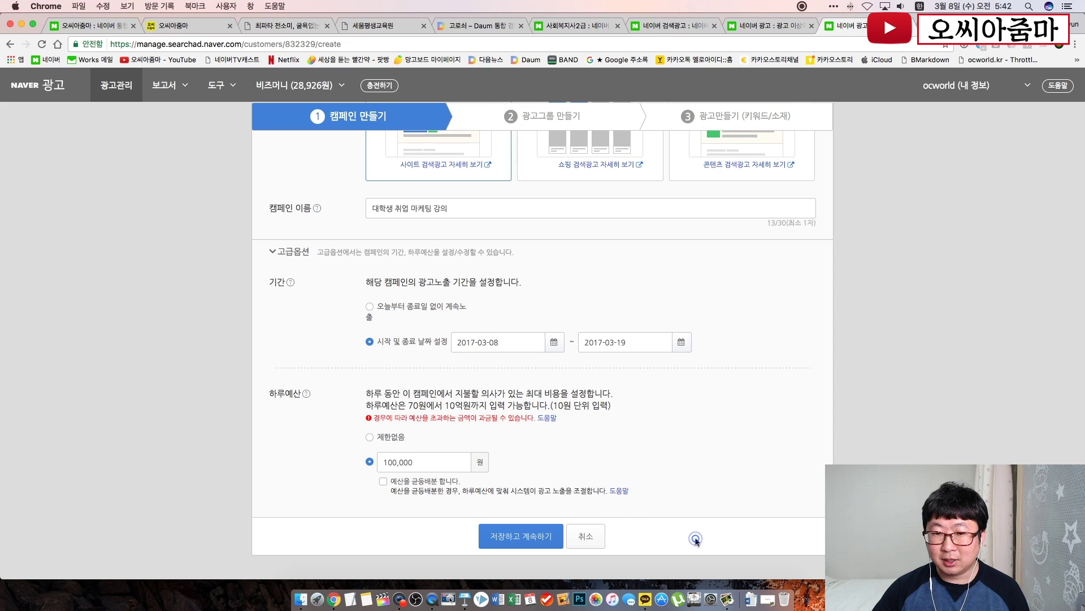
left_click(526, 543)
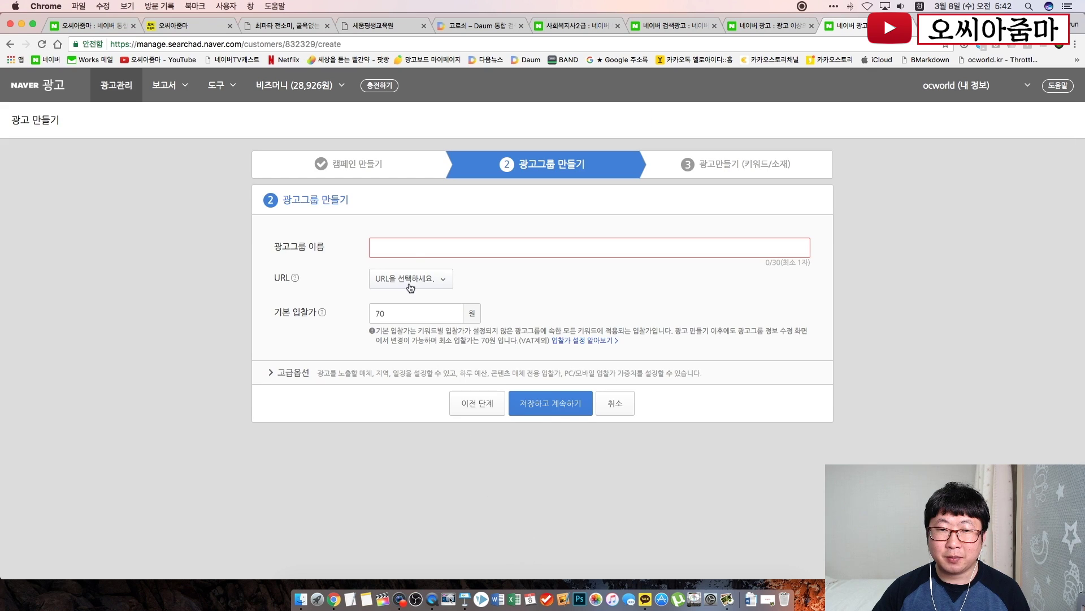
left_click(405, 251)
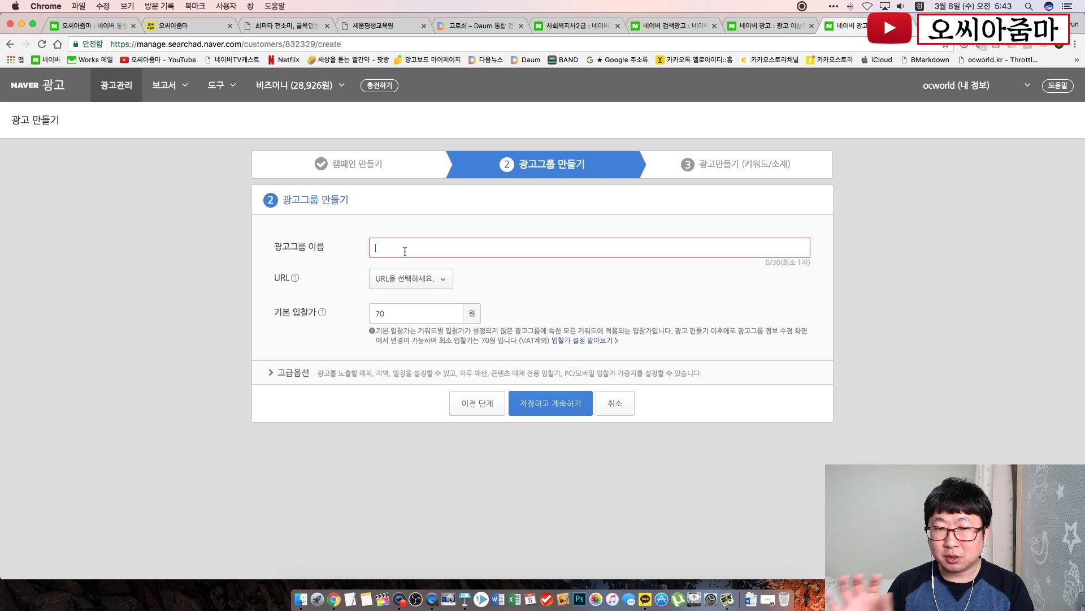
type("블로그")
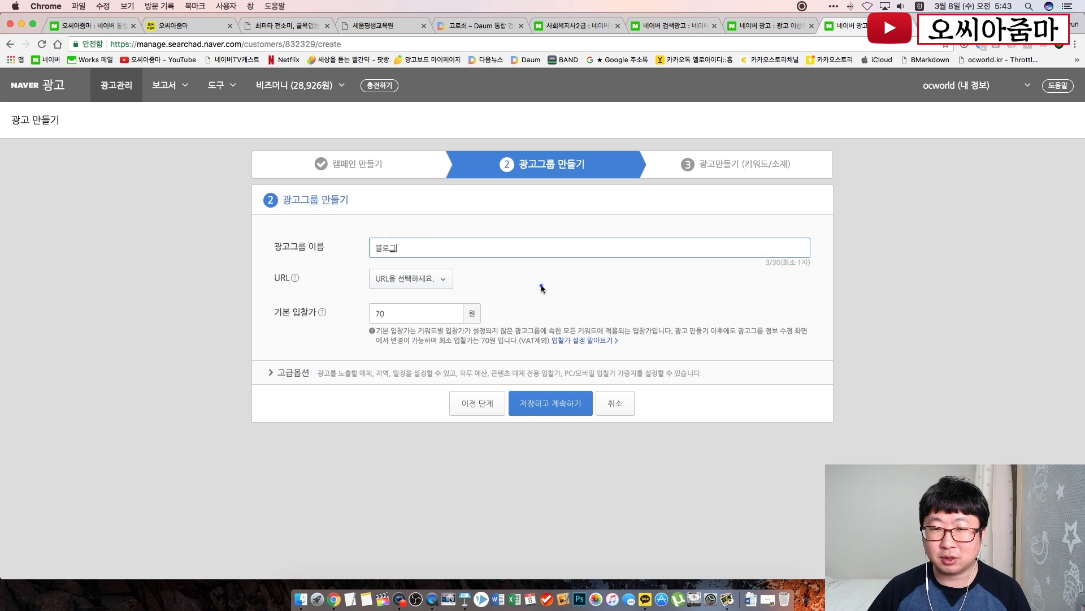
left_click(444, 279)
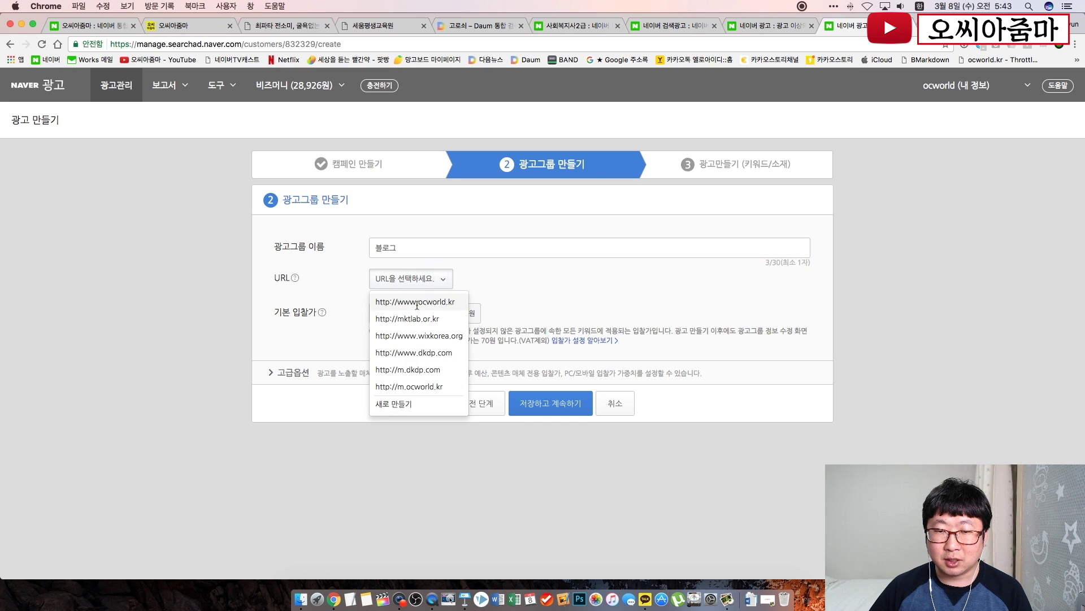
left_click(417, 303)
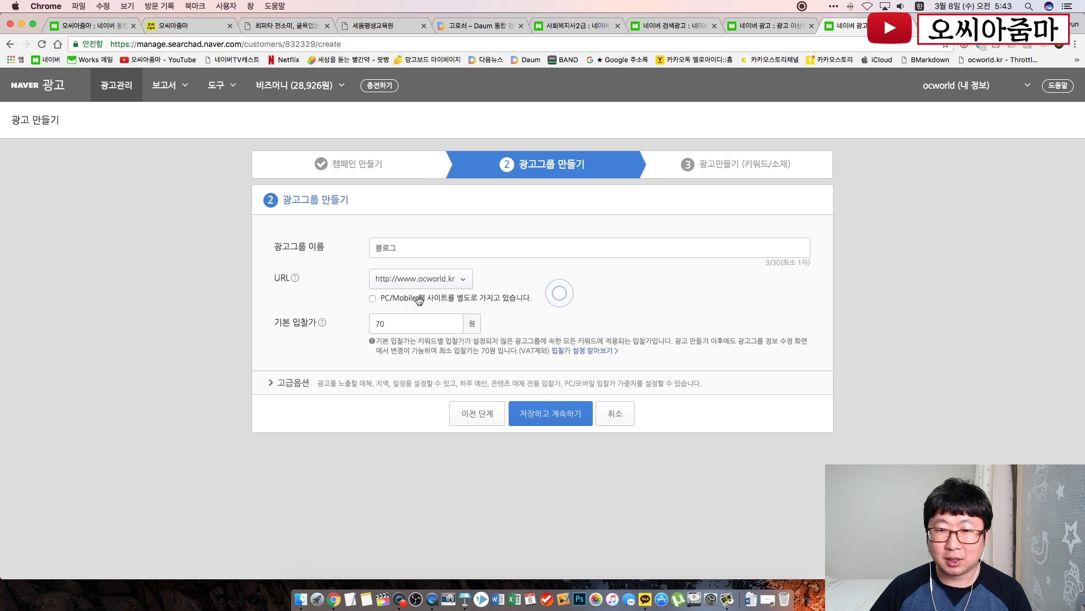
scroll(413, 332, "down", 2)
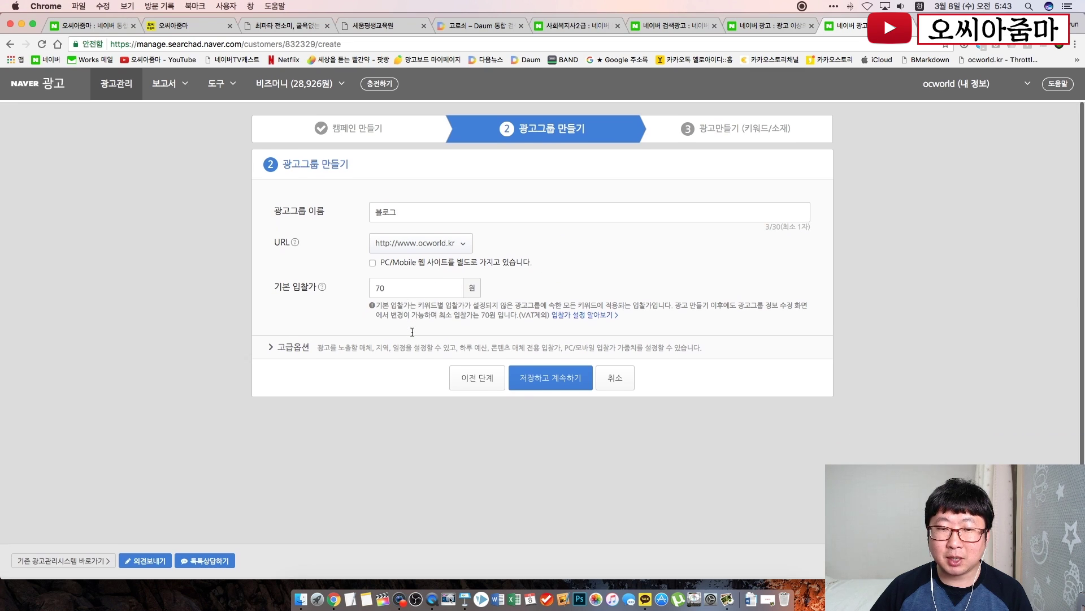
double_click(389, 294)
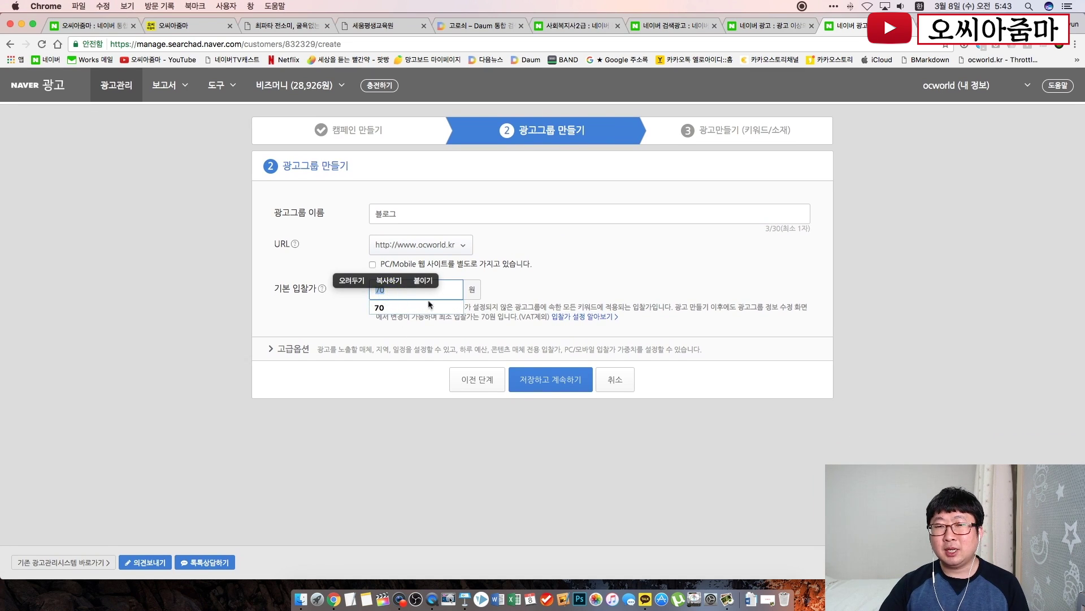
left_click(594, 276)
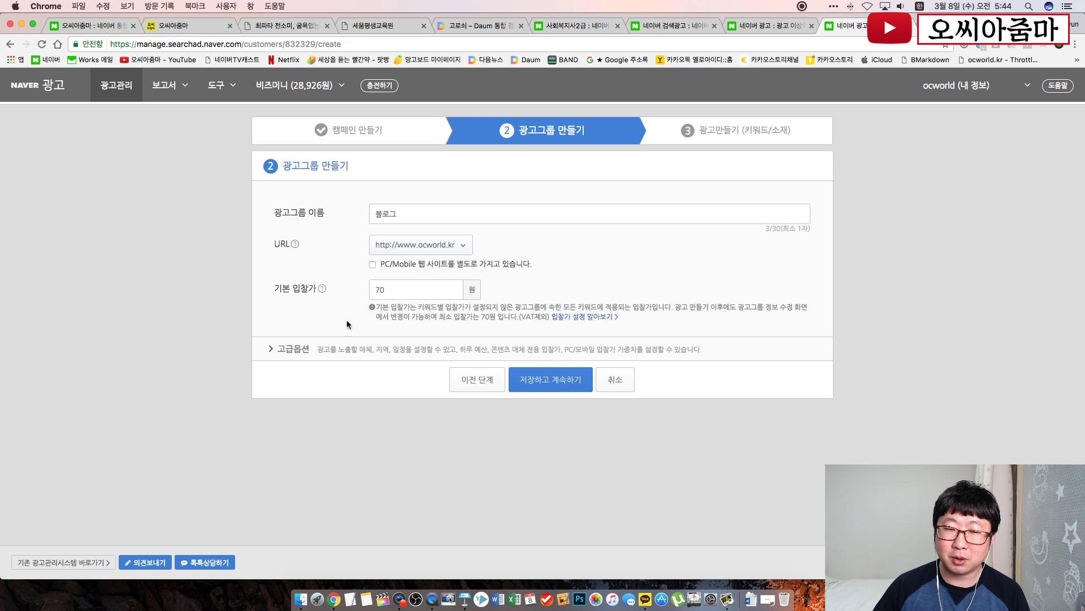
In the ad group's advanced options, select media by type (노출 매체 유형 선택) and exclude search partner media and all content media.
left_click(311, 382)
left_click(271, 348)
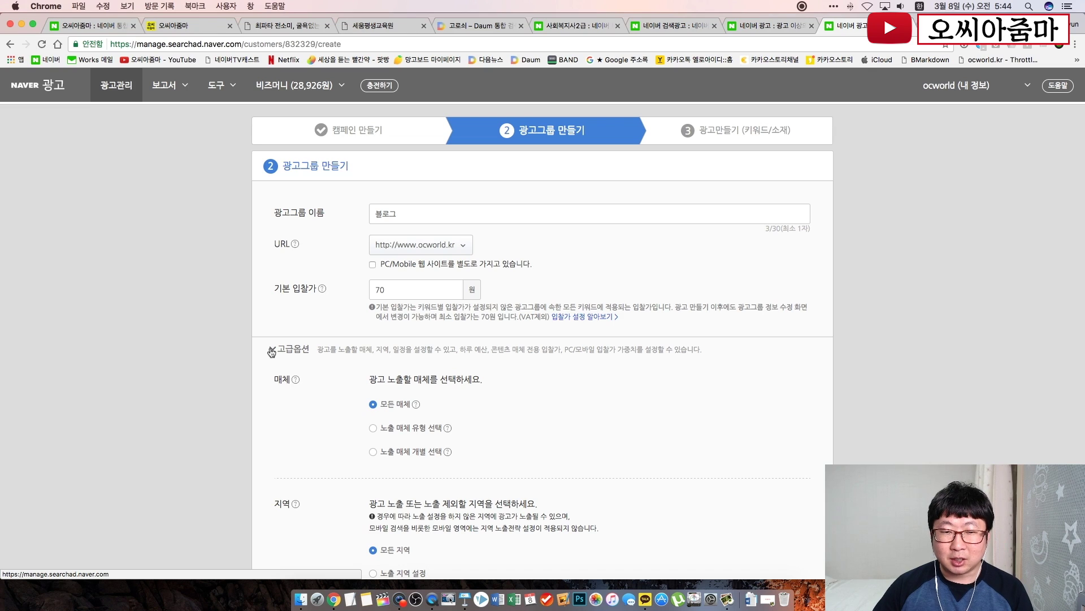
left_click(271, 350)
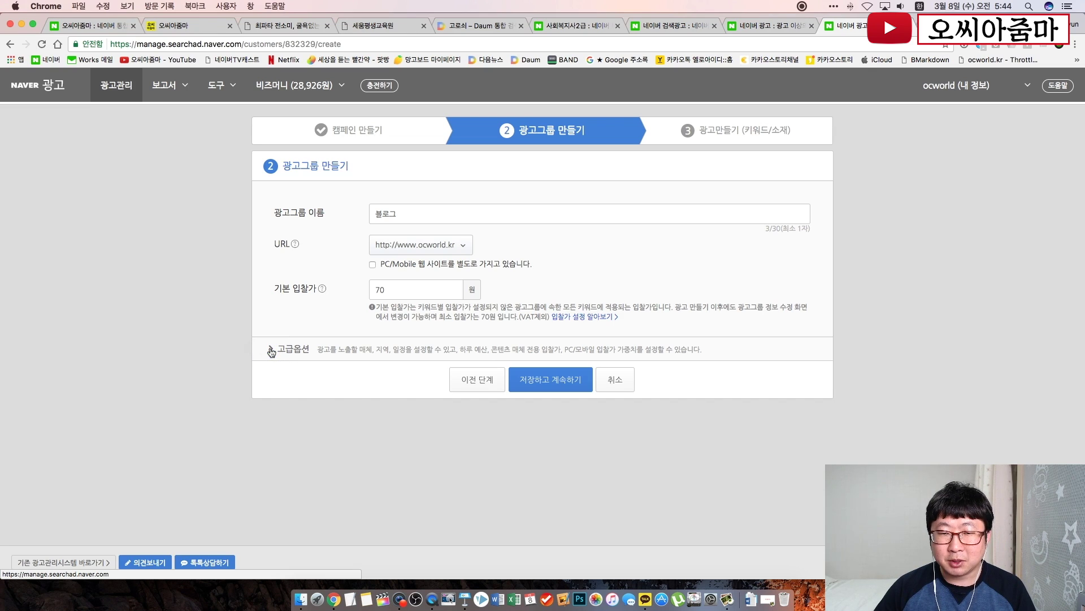
left_click(272, 351)
scroll(271, 352, "down", 5)
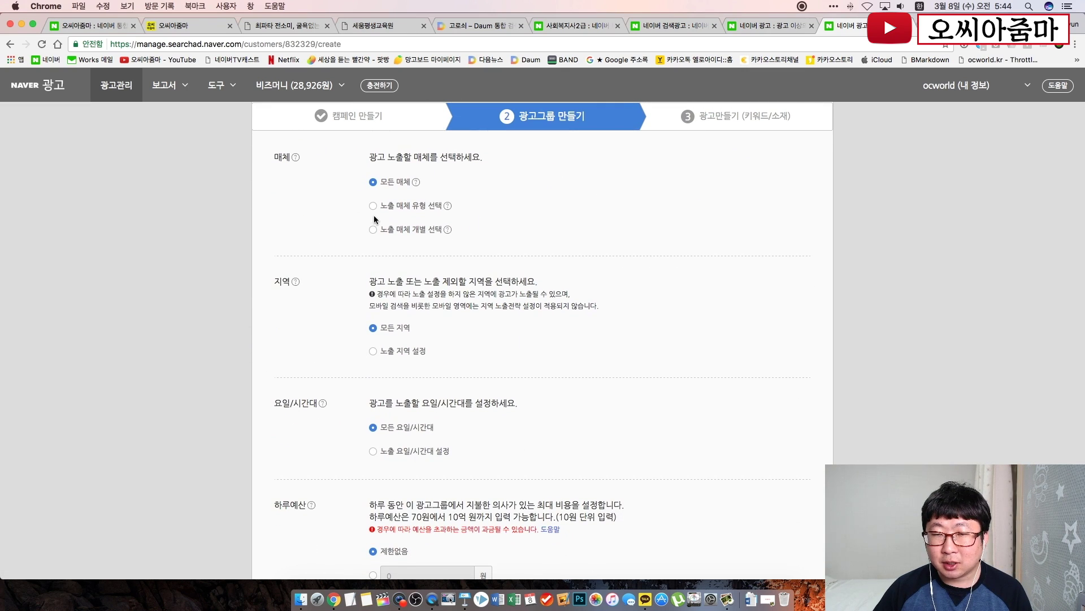
left_click(373, 229)
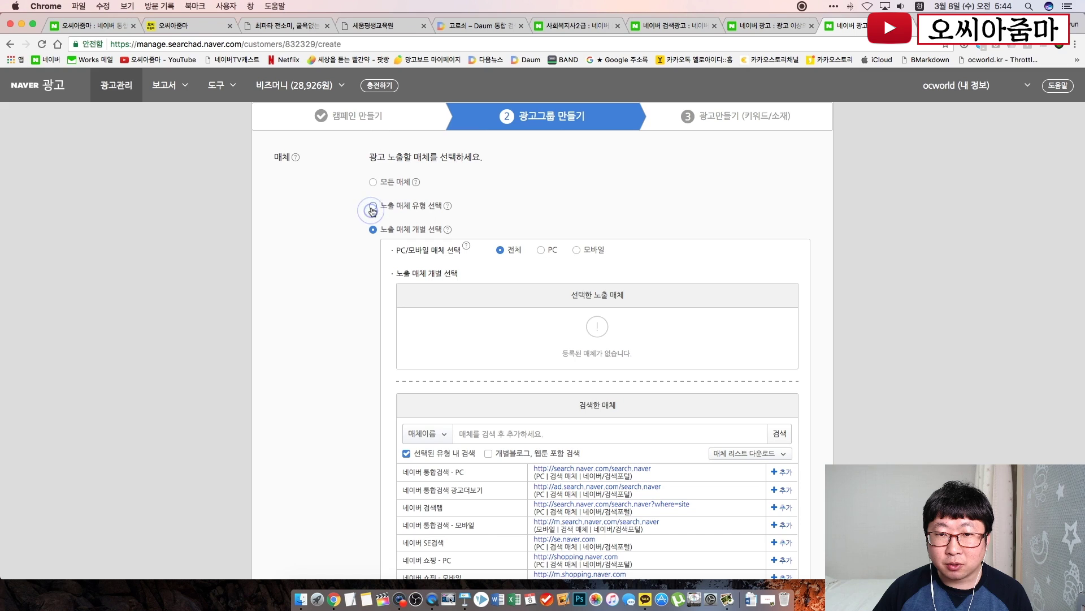
left_click(373, 206)
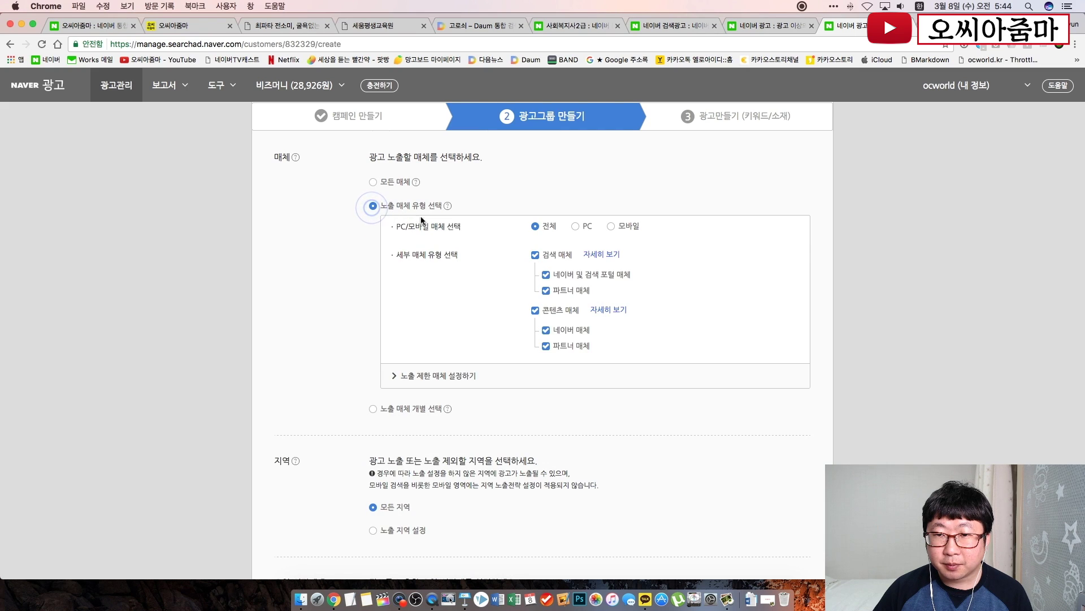
left_click(546, 290)
left_click(536, 310)
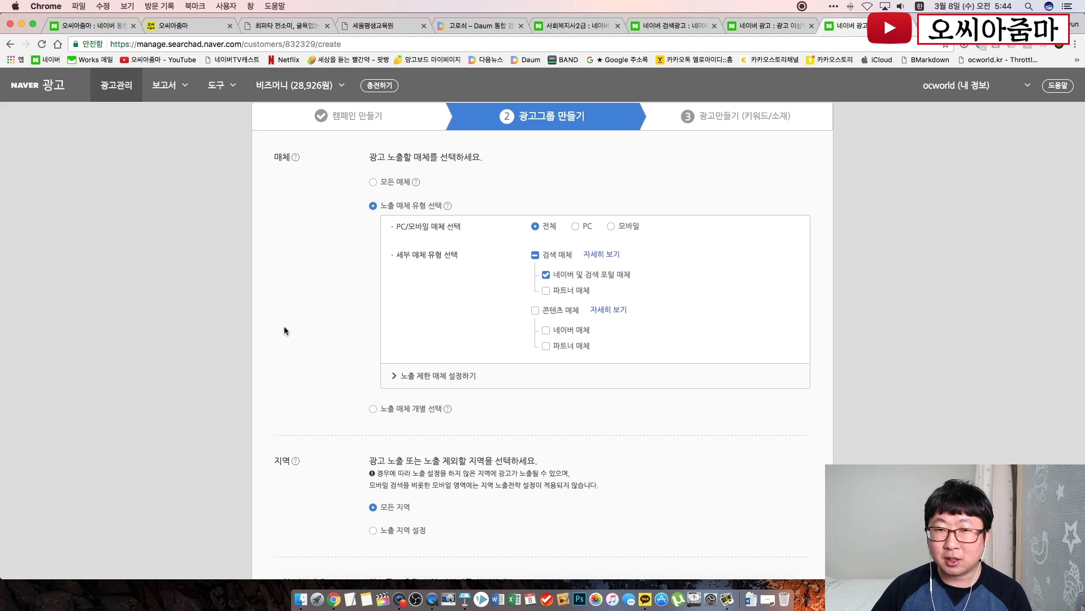
Set the ad group's region targeting to 노출 지역 설정 and turn off exposure outside Korea (대한민국 외).
scroll(284, 328, "down", 5)
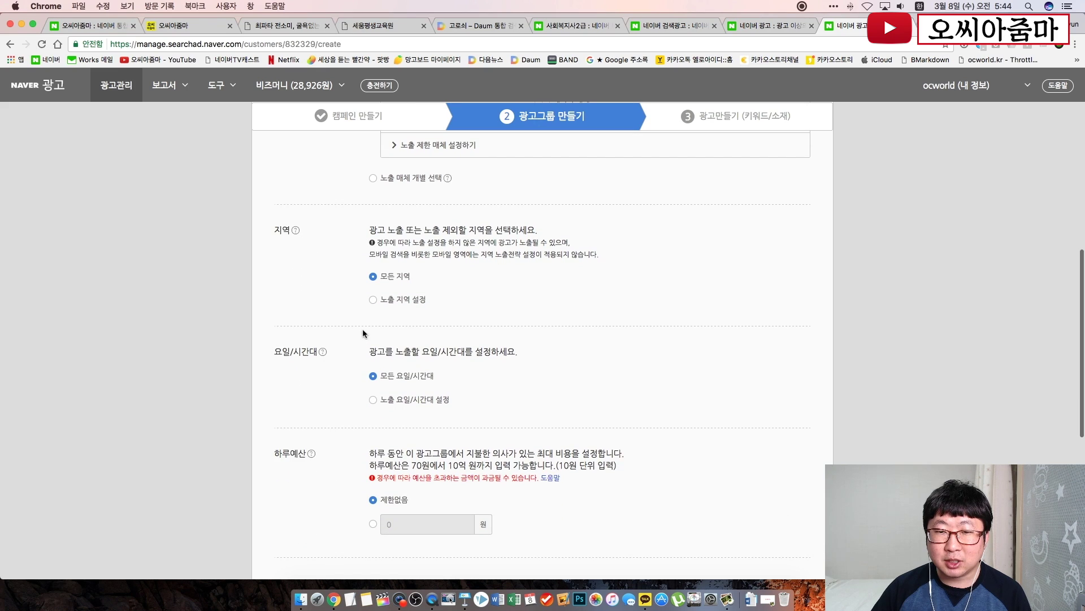
left_click(373, 300)
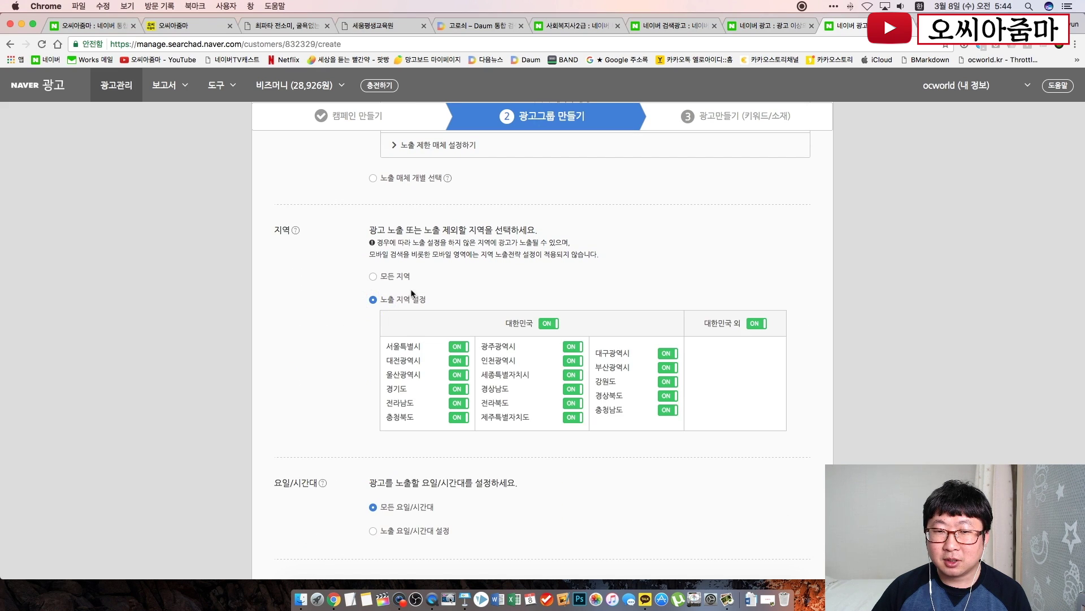
left_click(397, 278)
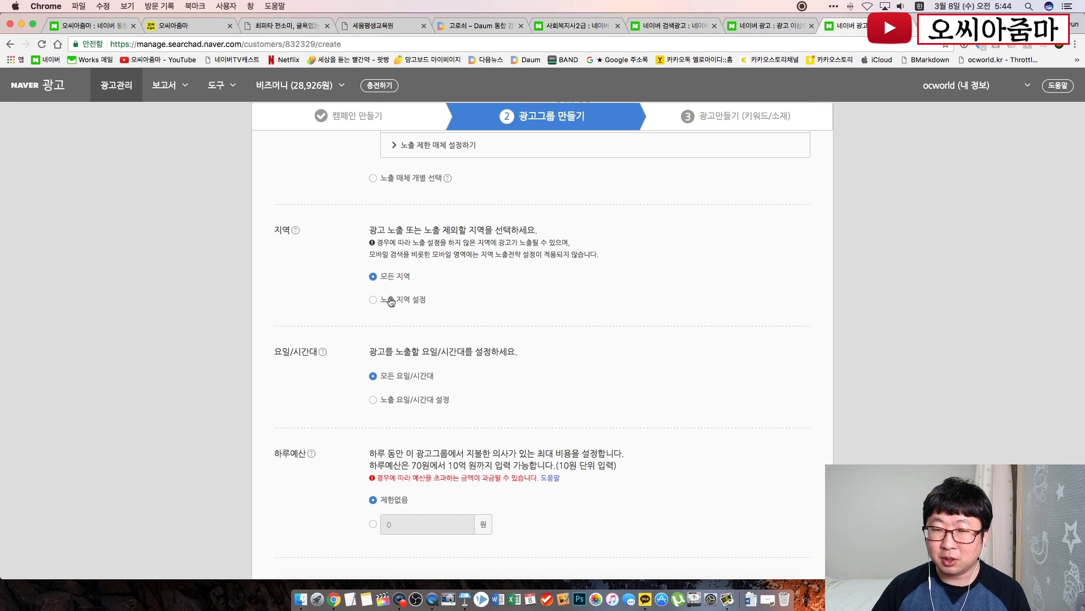
left_click(391, 301)
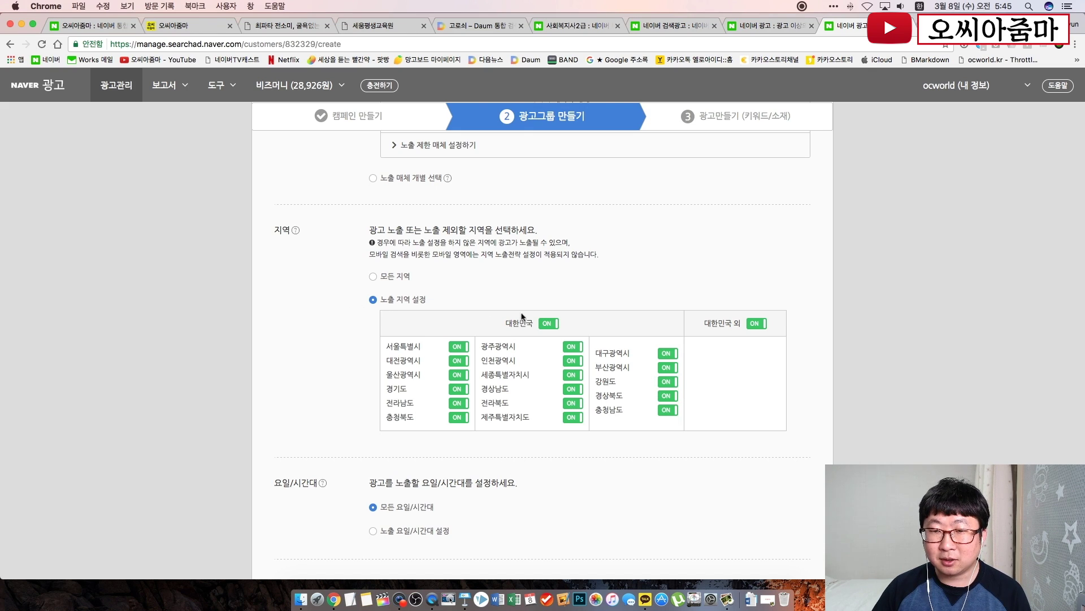
left_click(758, 329)
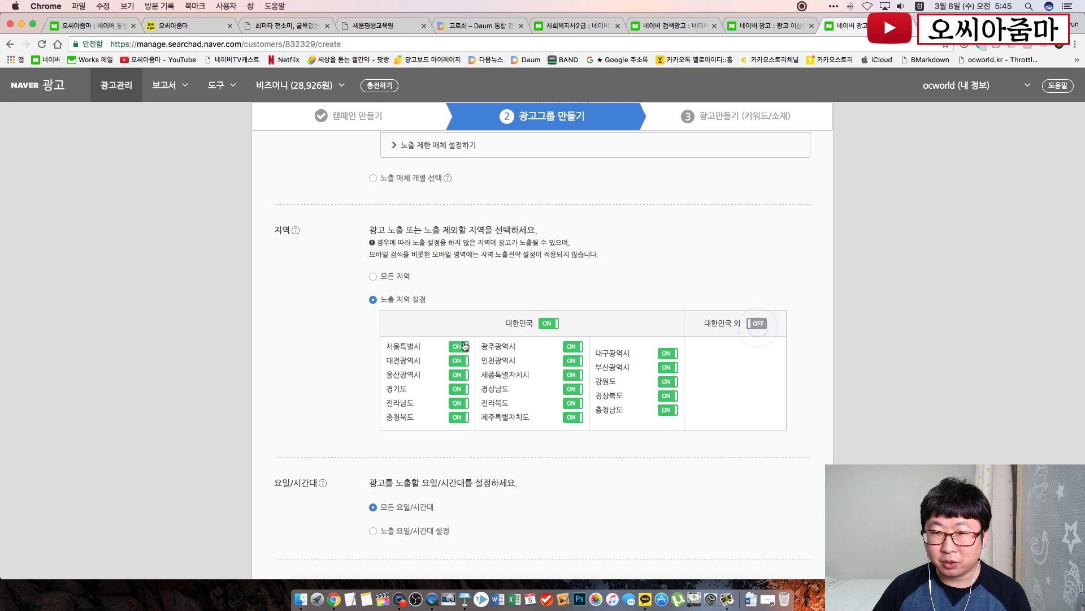
Turn off every domestic exposure region except 서울특별시, 경기도 and 인천광역시.
left_click(459, 362)
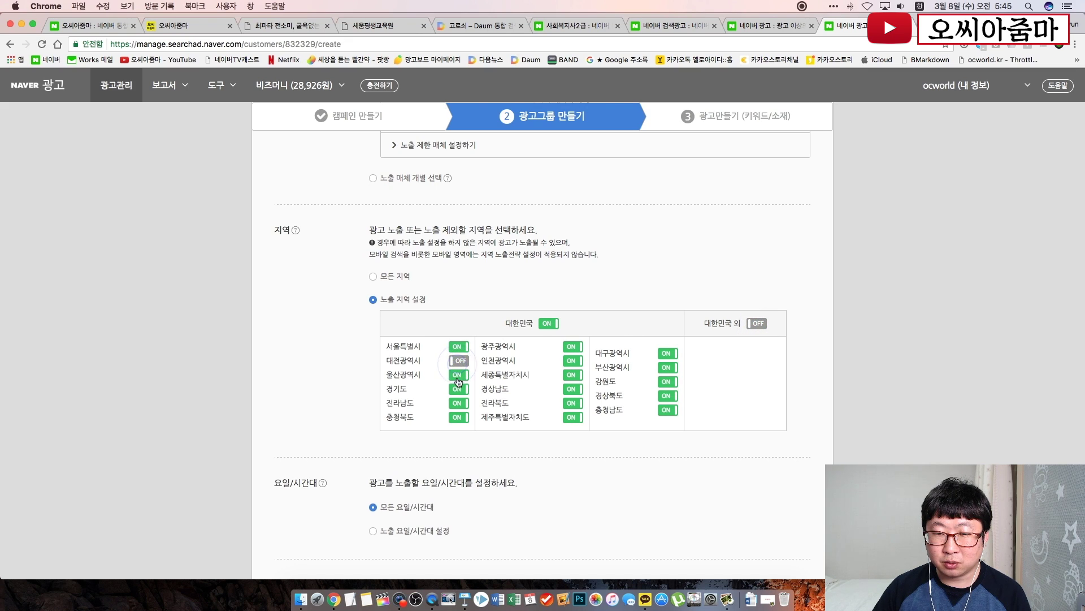
left_click(458, 375)
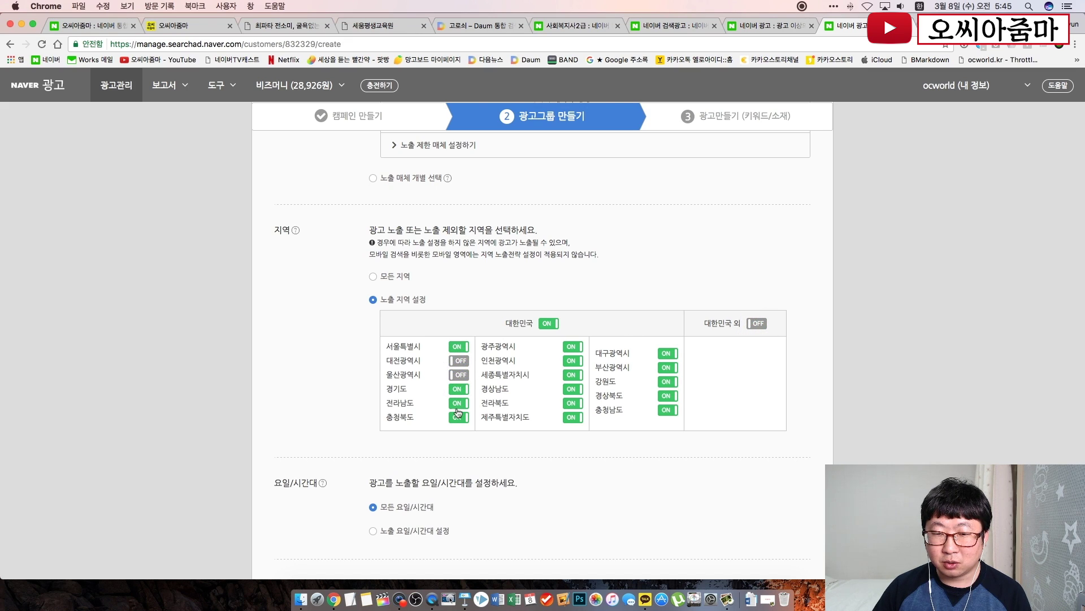
left_click(458, 403)
left_click(458, 418)
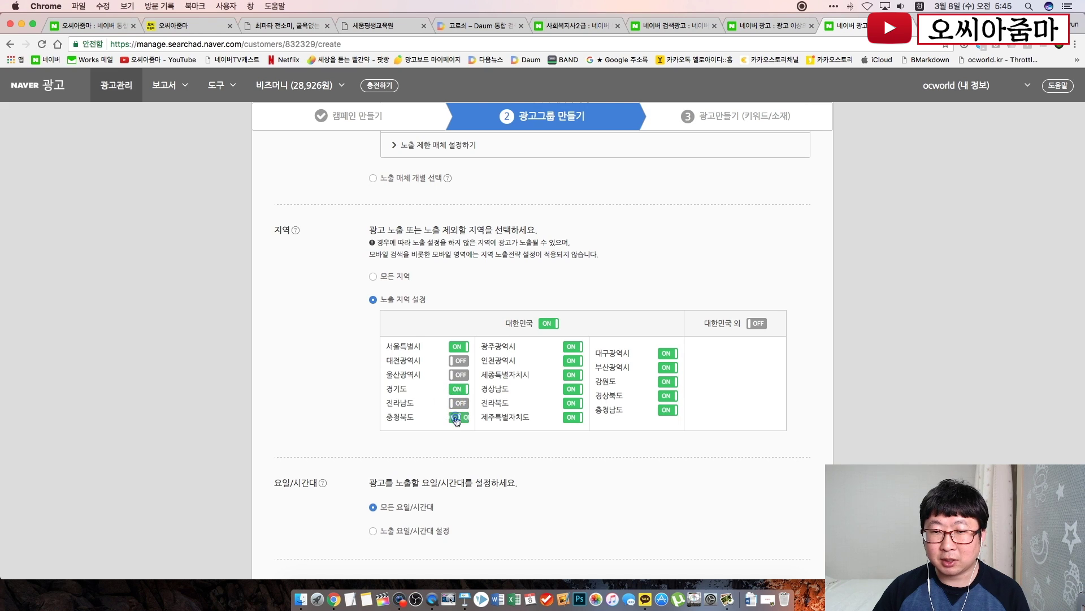
left_click(572, 347)
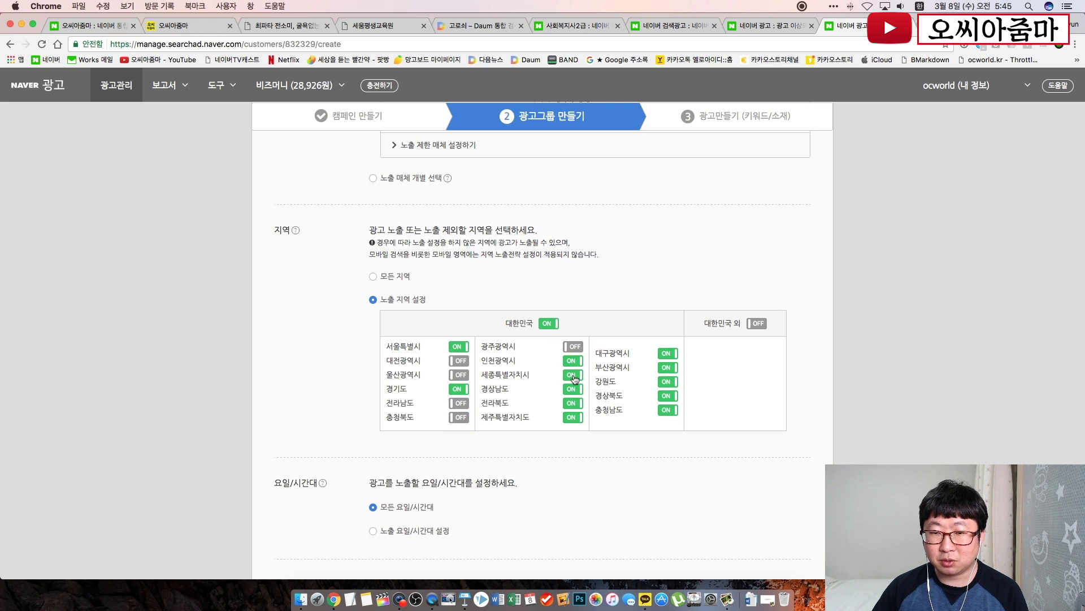
left_click(574, 376)
left_click(573, 388)
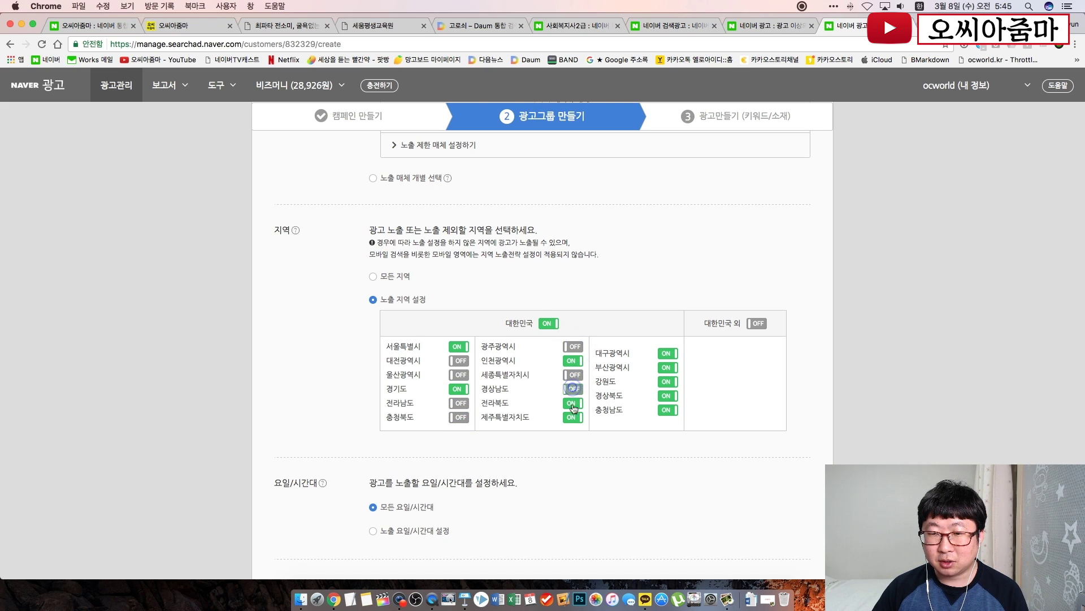
left_click(573, 418)
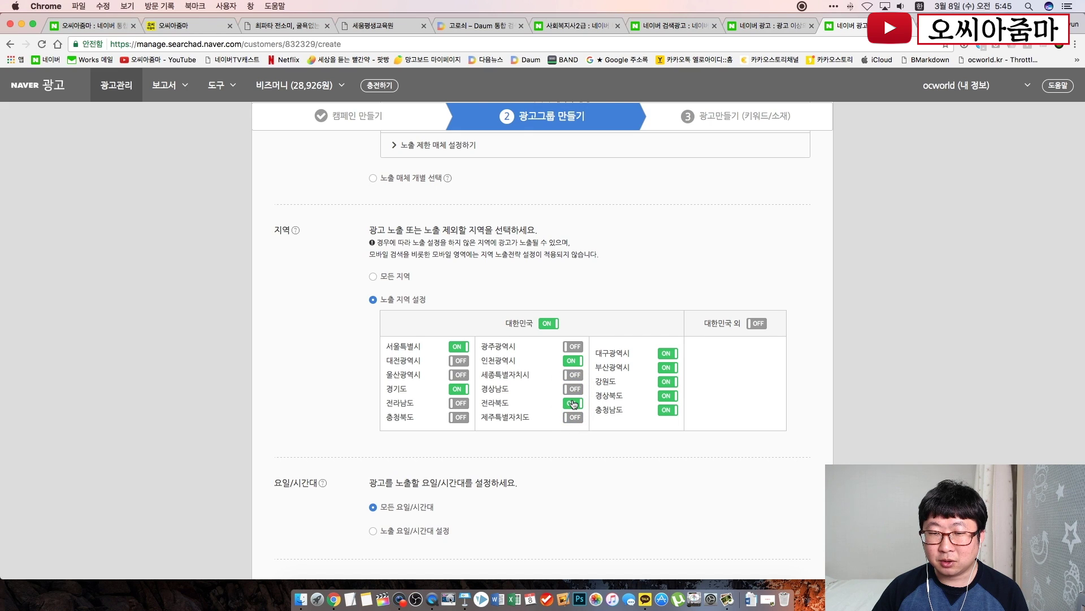
left_click(574, 403)
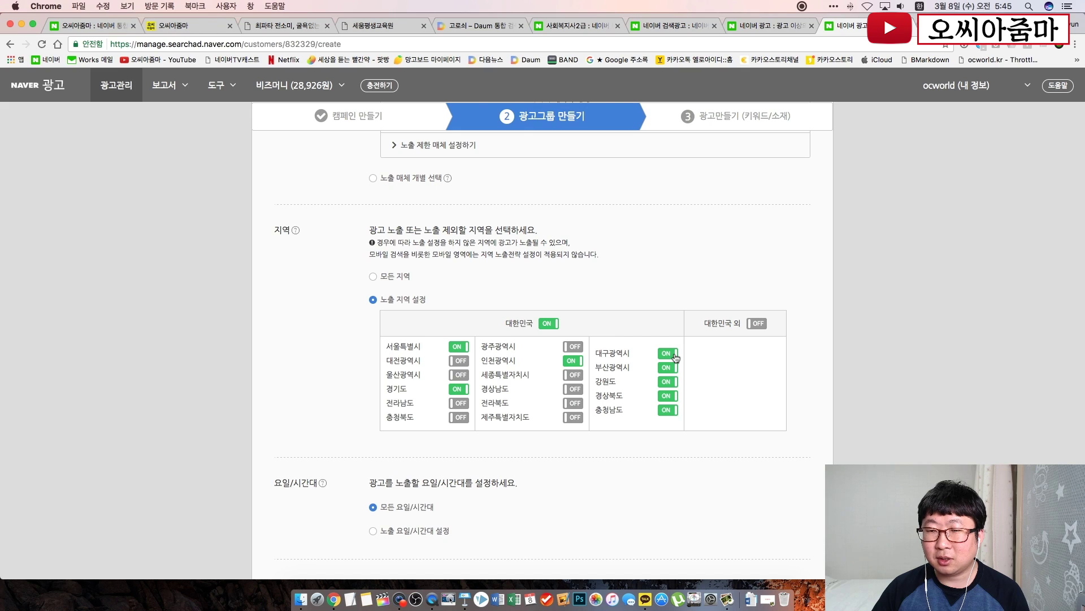
left_click(676, 357)
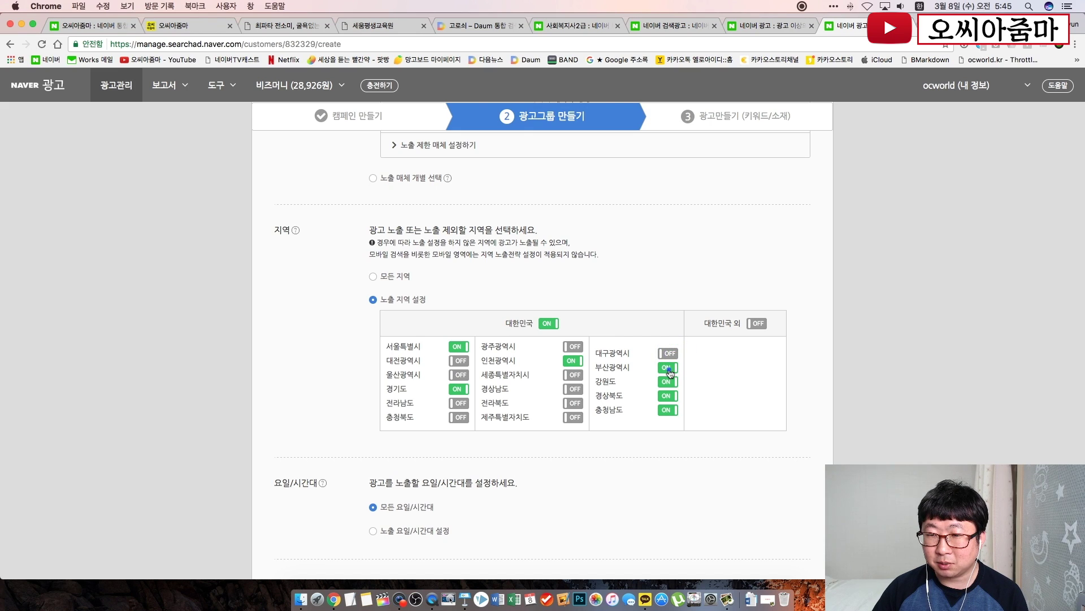
left_click(669, 369)
left_click(668, 382)
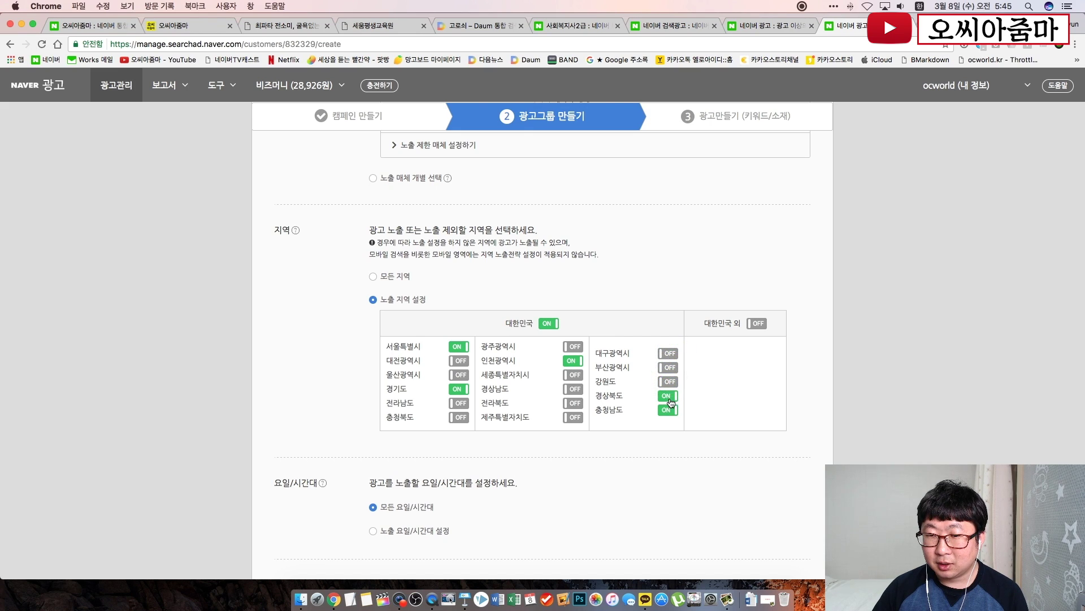
left_click(670, 398)
left_click(673, 413)
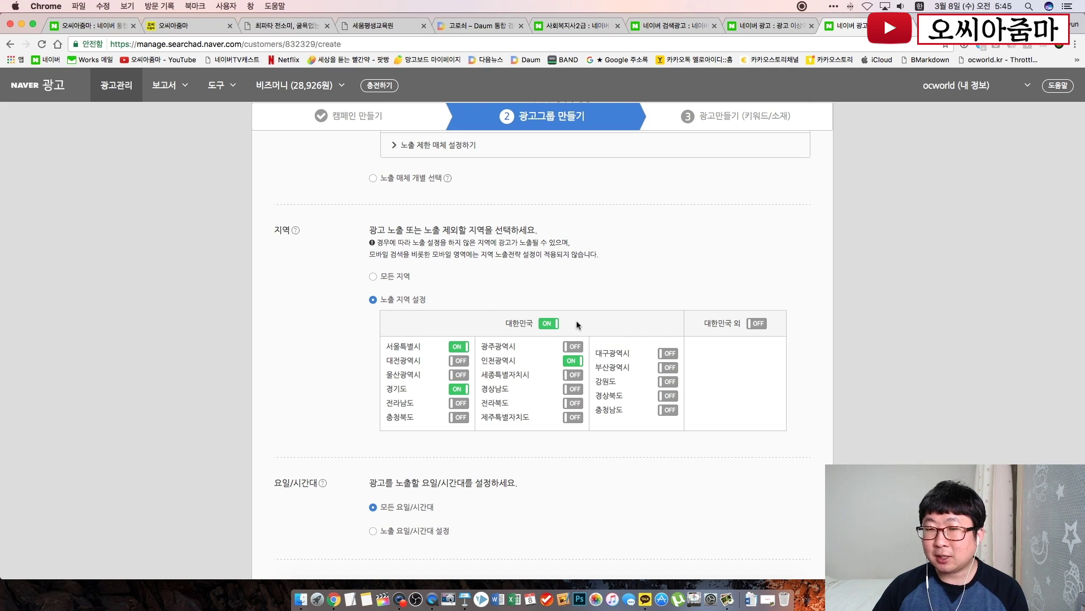
Switch the ad group's schedule to 노출 요일/시간대 설정 and turn off exposure from 00:00 to 09:00 on Monday and Tuesday.
scroll(589, 377, "down", 5)
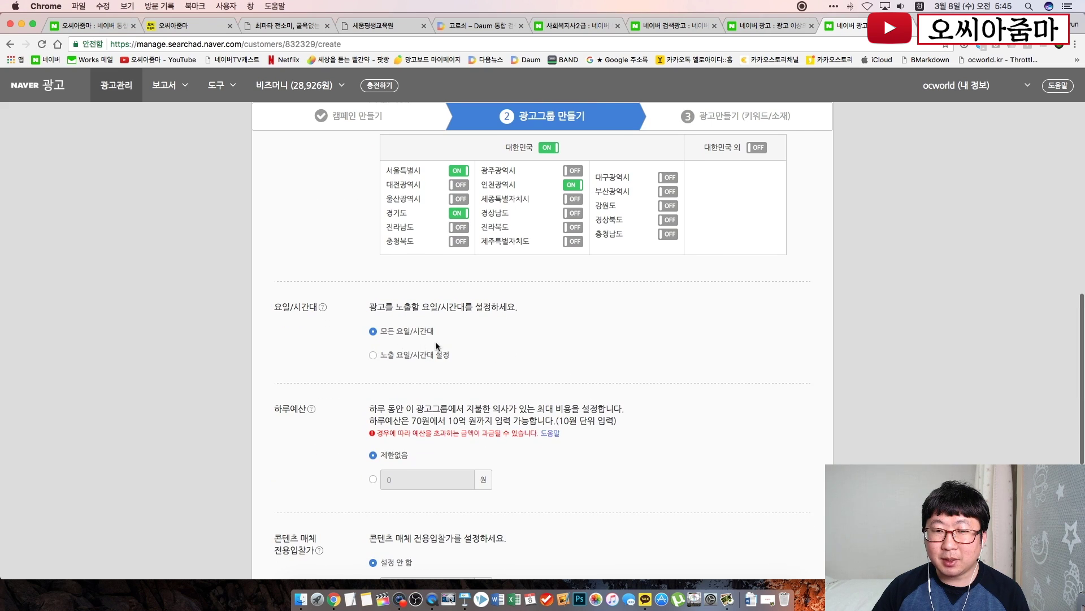
left_click(374, 355)
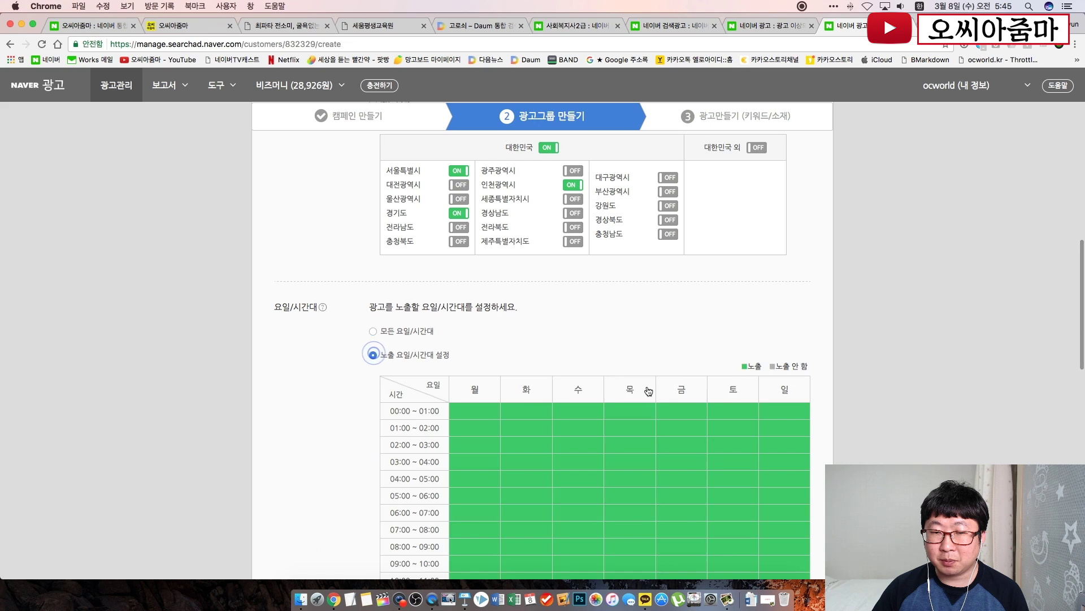
scroll(648, 391, "down", 4)
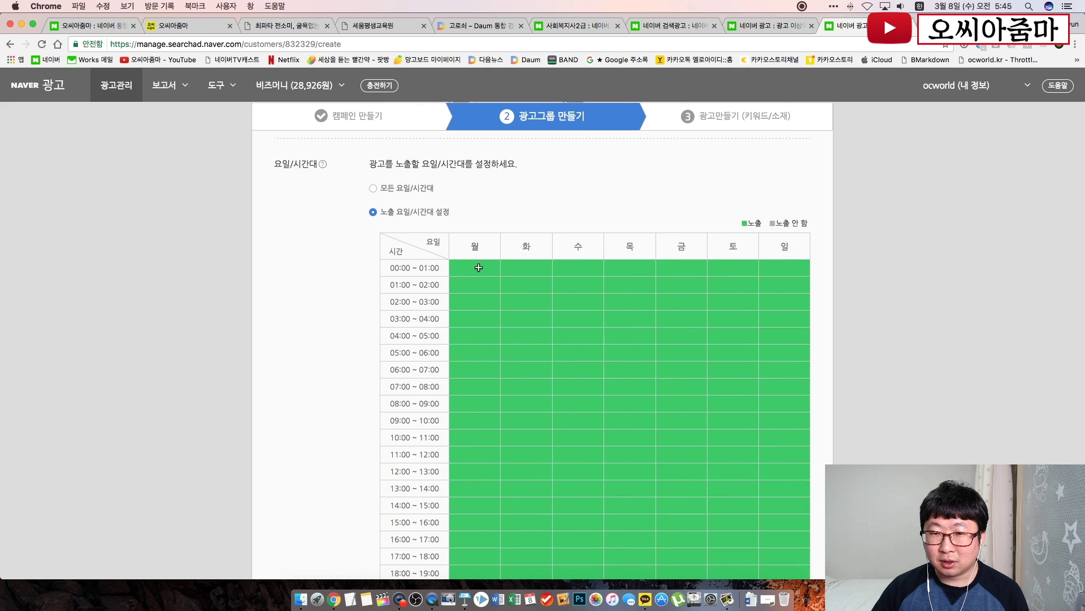
left_click_drag(479, 267, 475, 380)
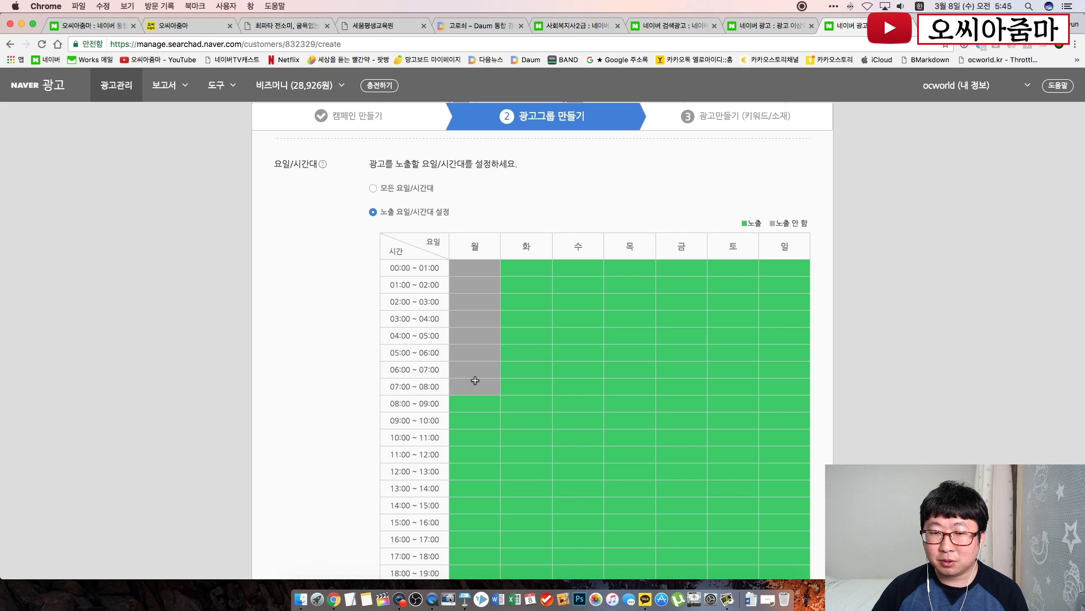
left_click(475, 402)
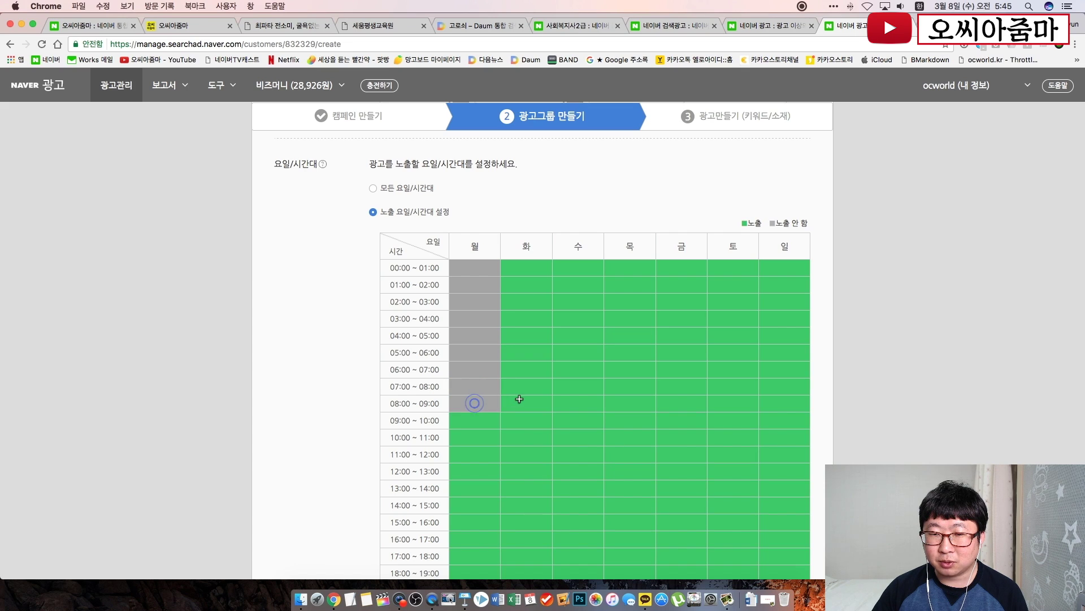
left_click_drag(522, 403, 524, 272)
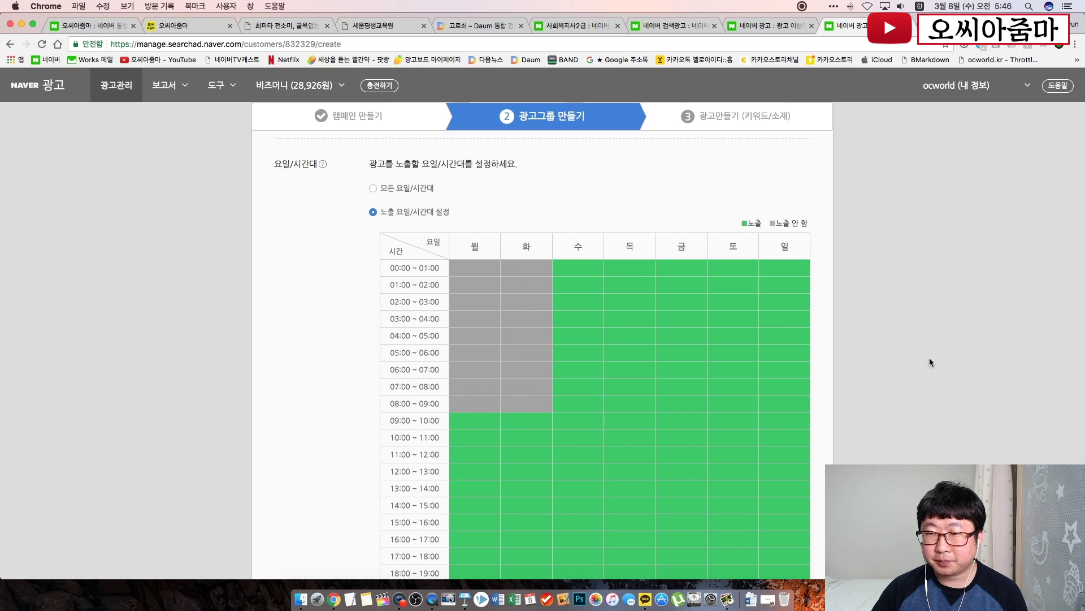
Apply Tuesday's exposure hours to all other days of the week.
scroll(930, 358, "down", 3)
scroll(930, 358, "down", 5)
scroll(929, 357, "up", 2)
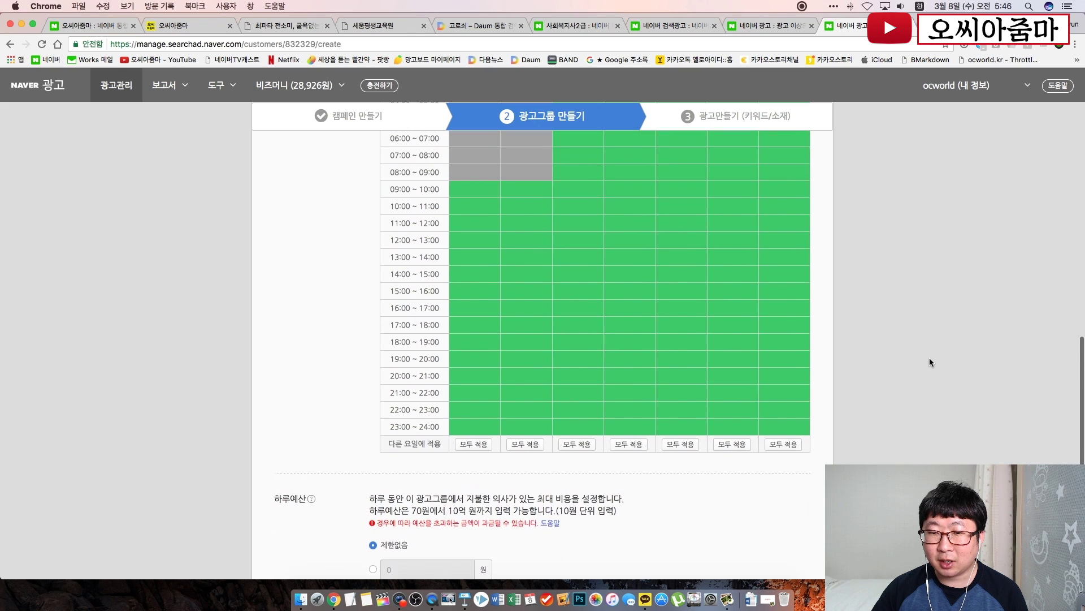
scroll(929, 357, "up", 1)
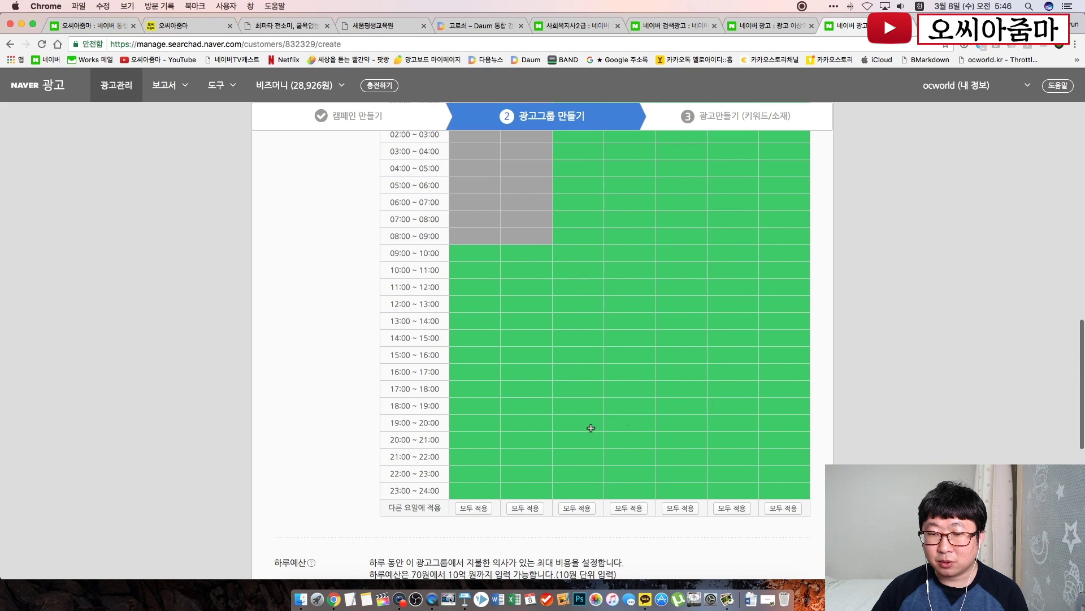
left_click(537, 508)
scroll(870, 324, "up", 3)
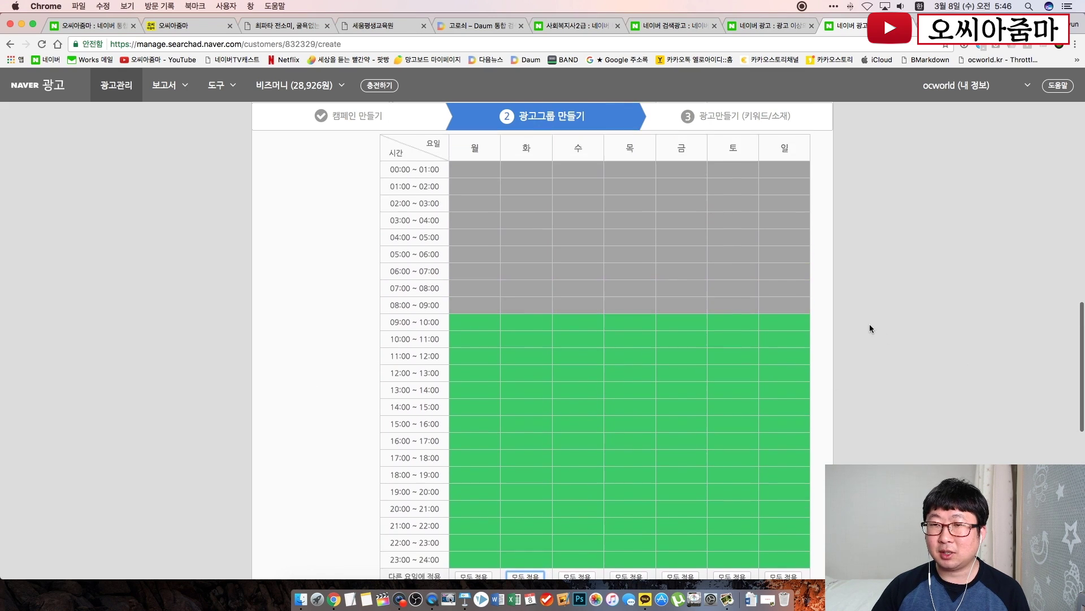
Turn off Monday's exposure from 18:00 to 24:00 and apply Monday's hours to all other days.
scroll(870, 325, "down", 3)
scroll(869, 325, "down", 2)
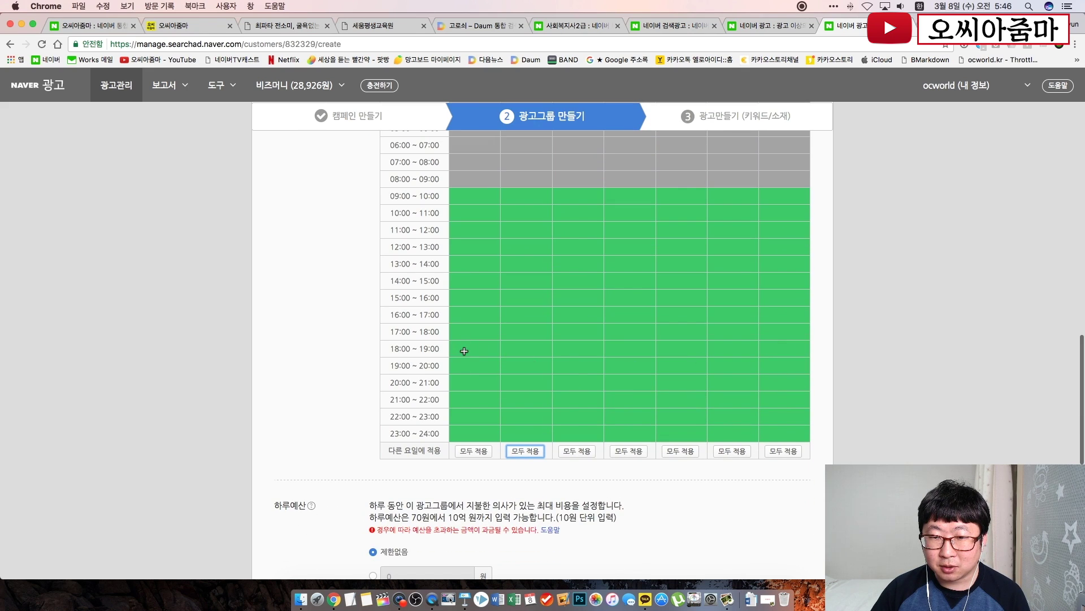
left_click_drag(463, 345, 463, 436)
left_click(473, 452)
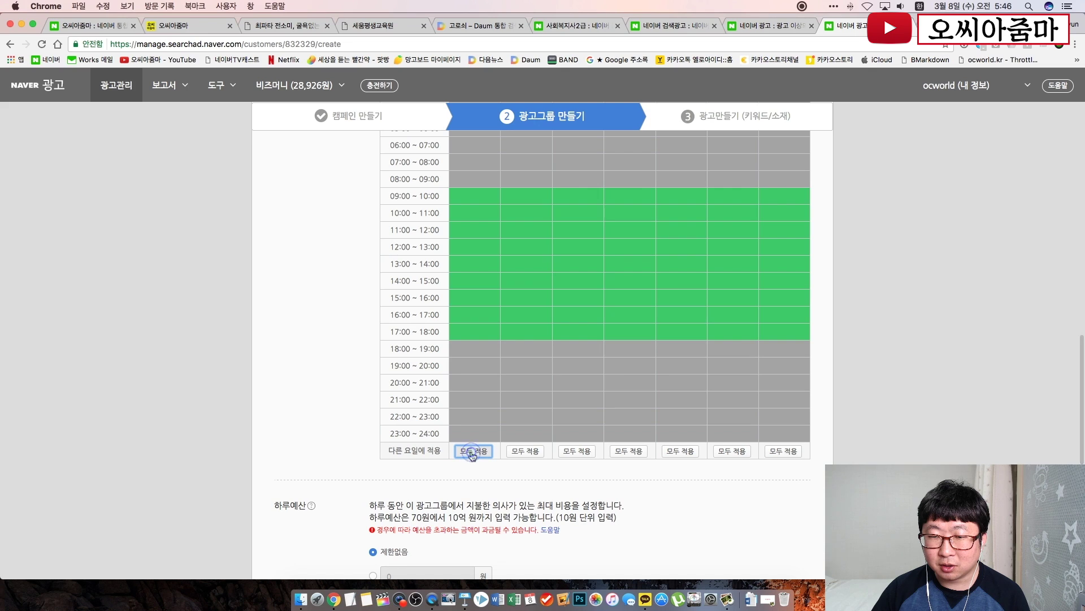
scroll(625, 368, "up", 3)
left_click_drag(626, 373, 494, 404)
left_click(492, 401)
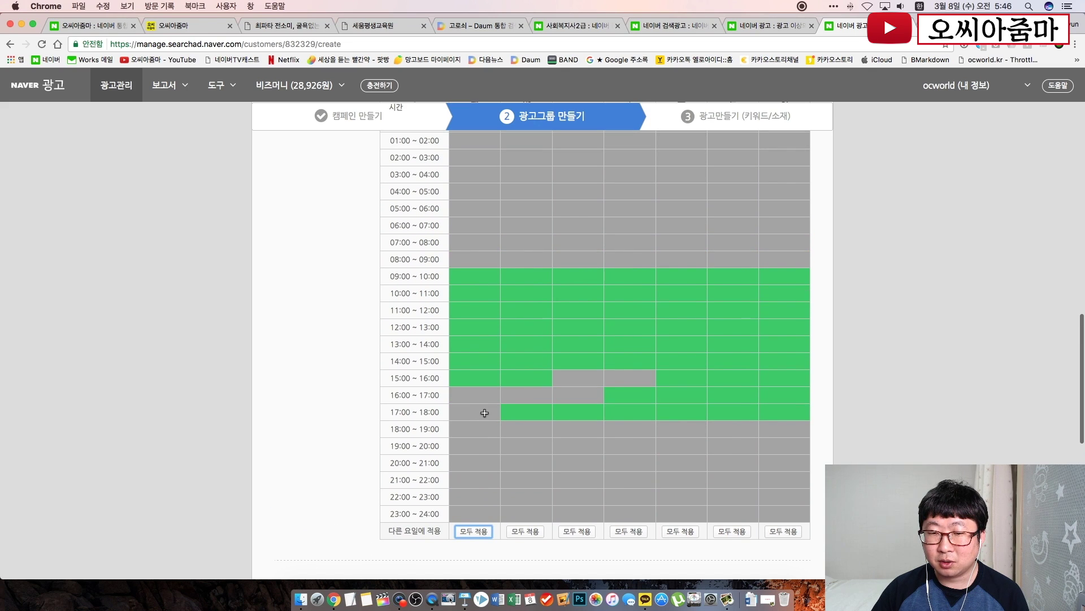
left_click(485, 412)
left_click(483, 390)
left_click(529, 390)
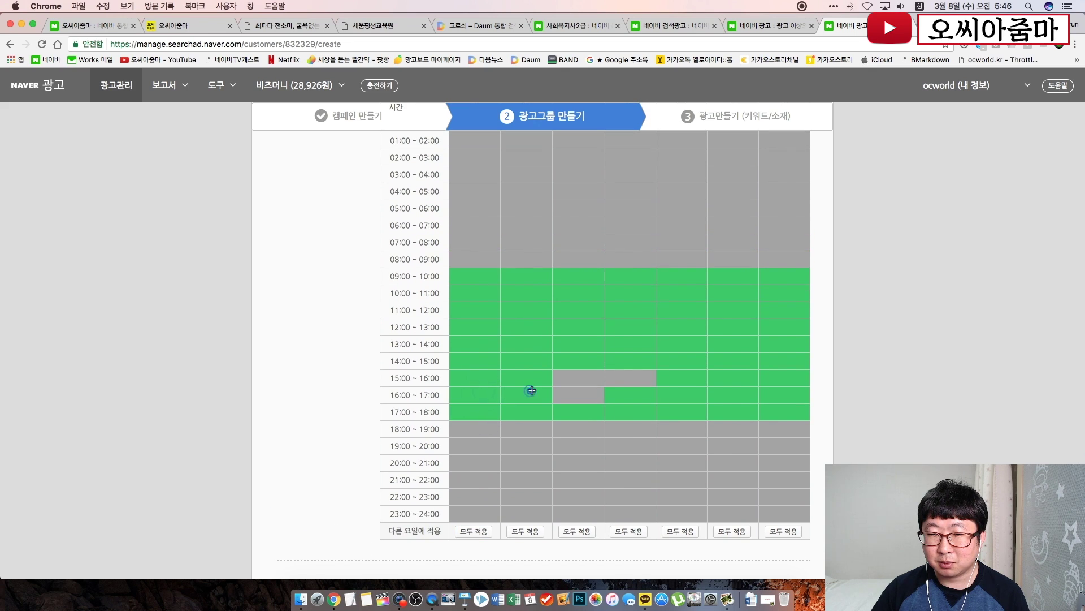
left_click_drag(585, 379, 586, 394)
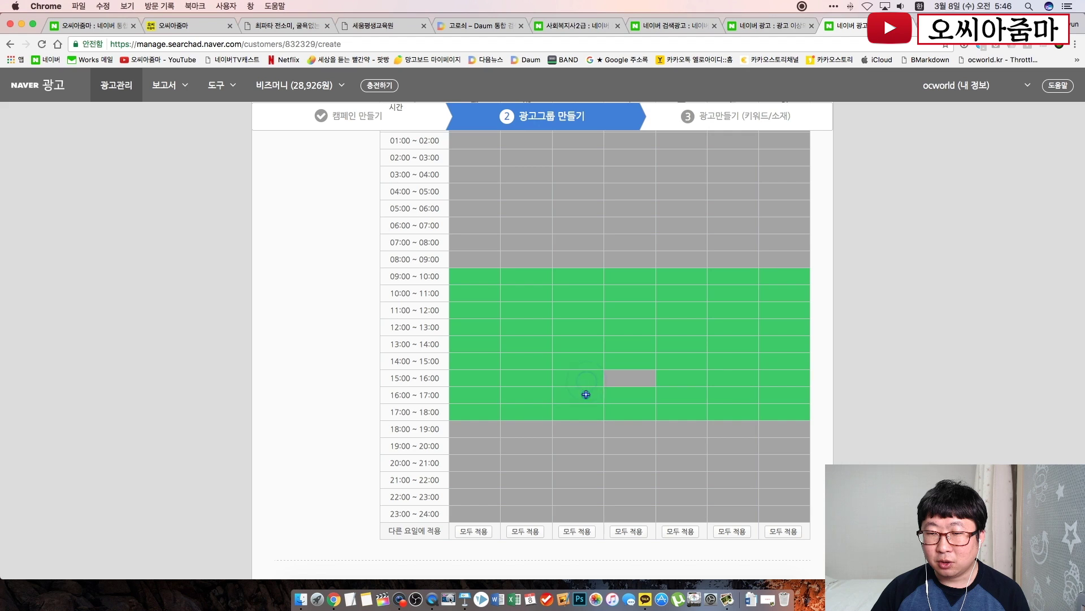
left_click(624, 377)
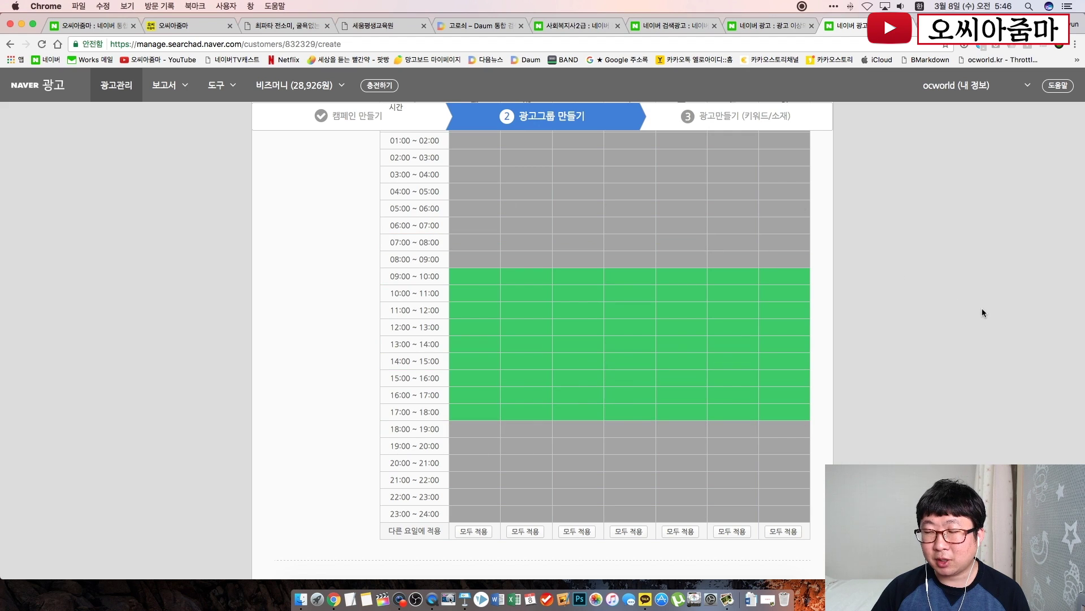
Limit the ad group's daily budget (하루예산) to 33,000 won.
scroll(928, 242, "up", 3)
scroll(927, 242, "down", 2)
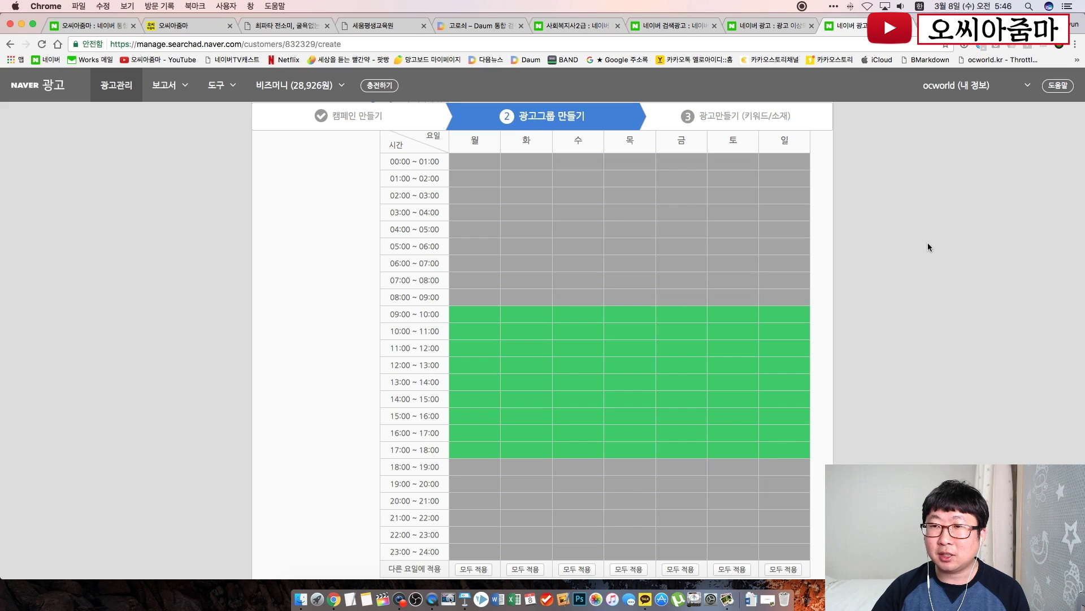
scroll(928, 243, "down", 5)
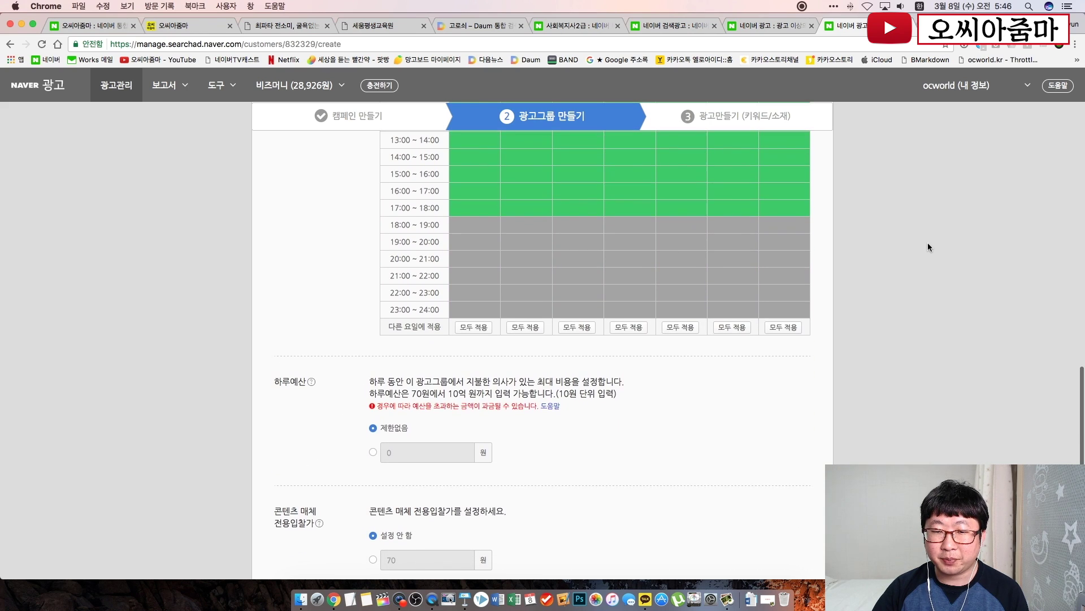
scroll(927, 243, "down", 1)
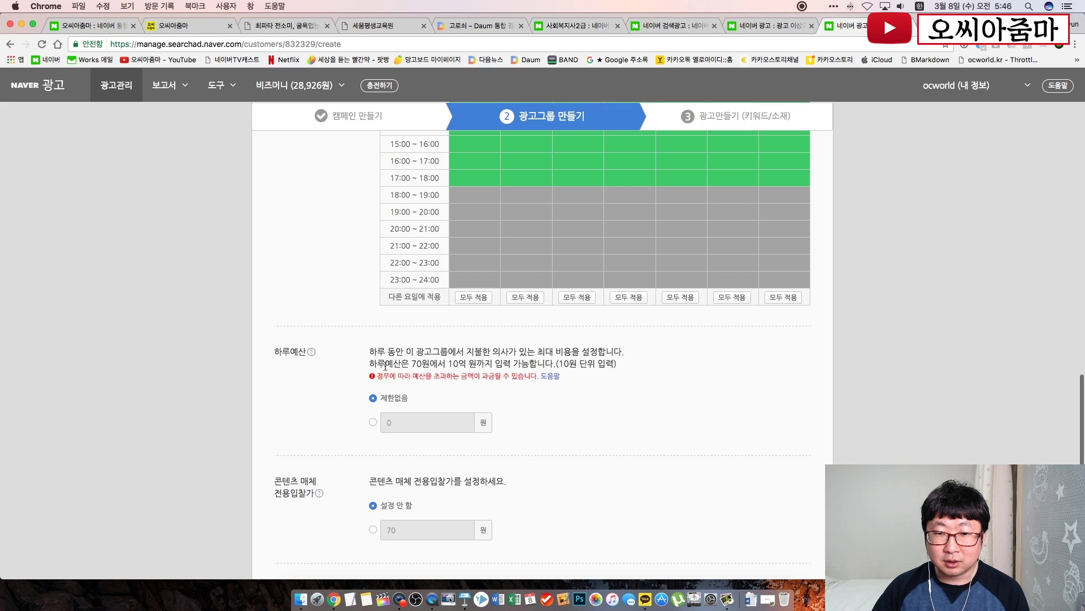
left_click_drag(370, 360, 509, 376)
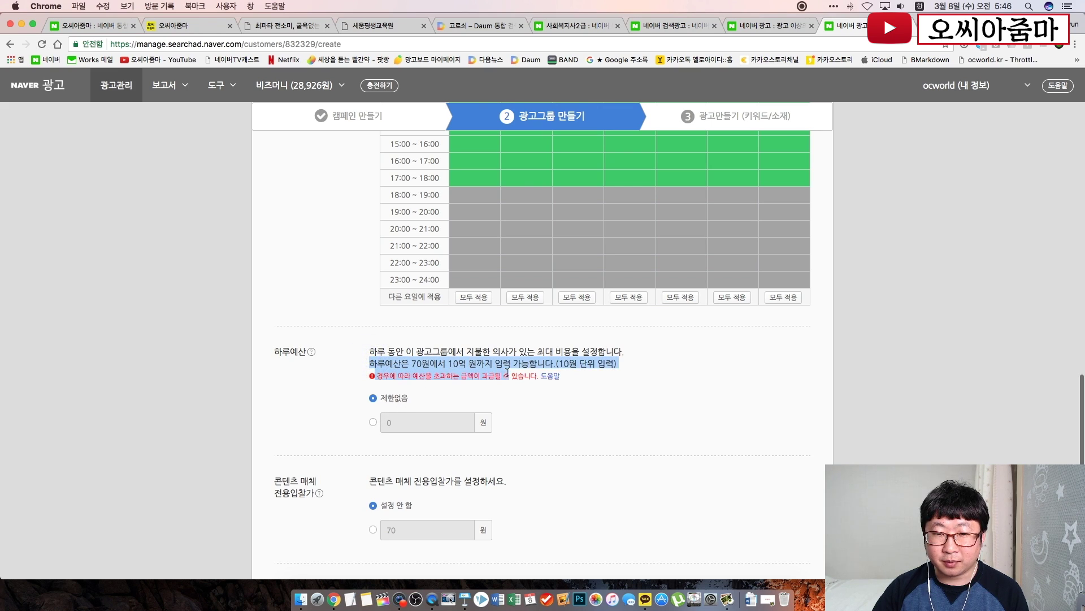
left_click(569, 421)
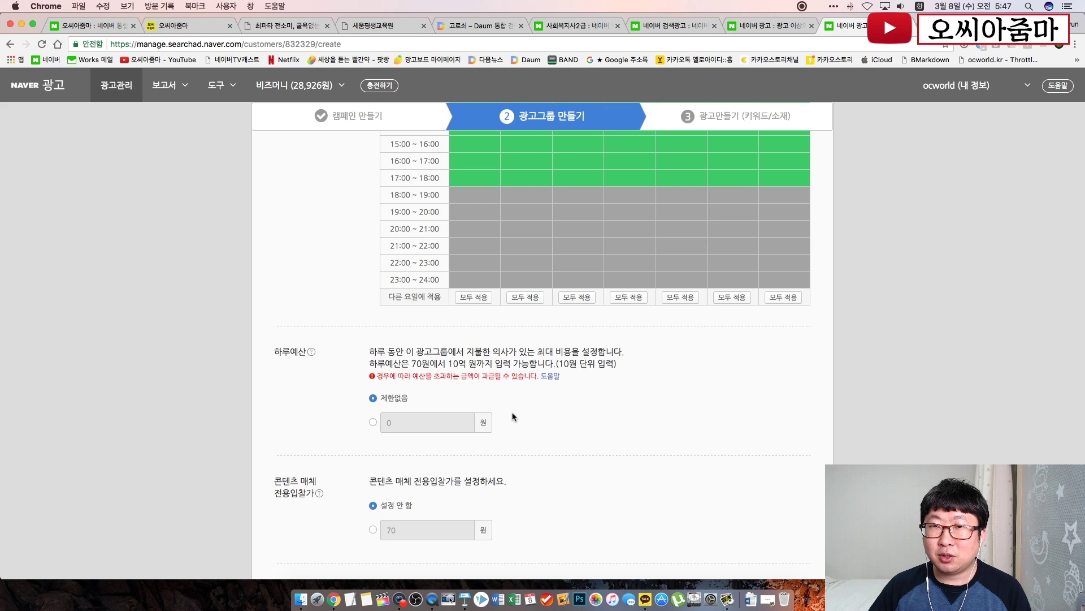
left_click(373, 422)
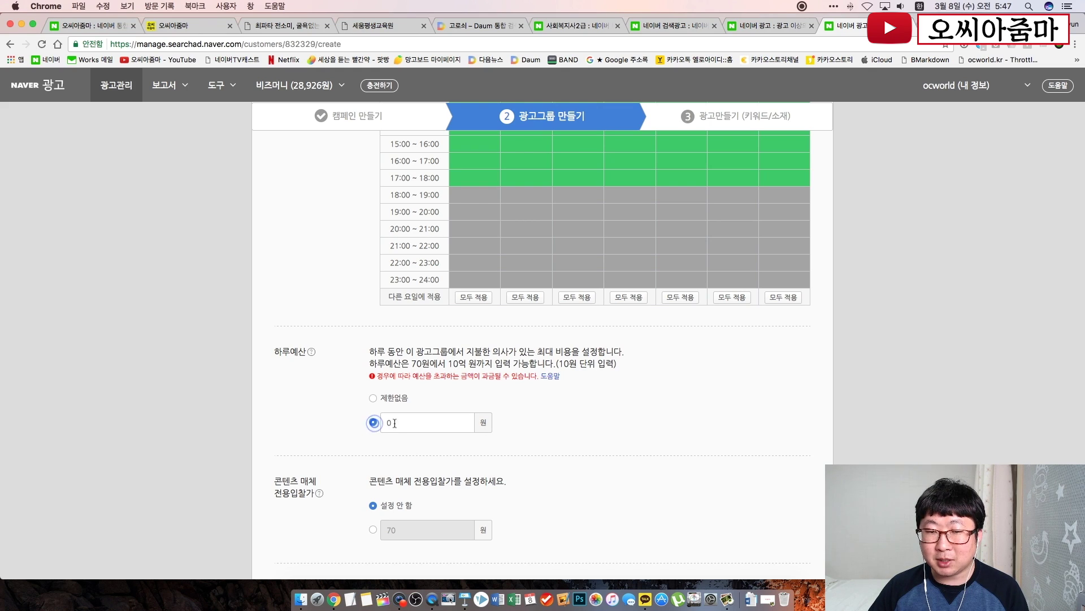
left_click(395, 422)
type("3")
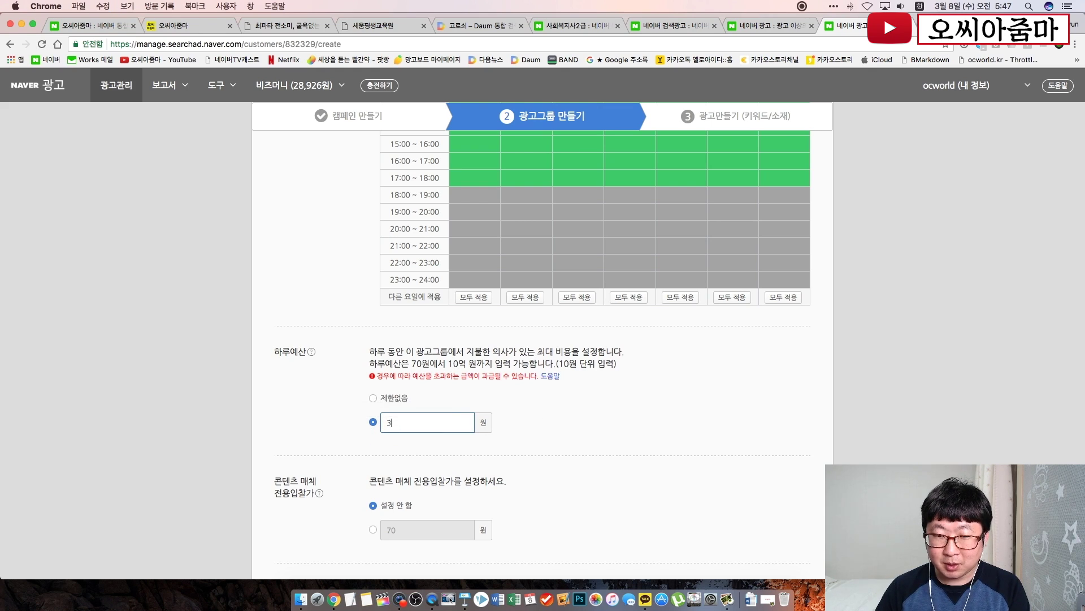
type("3000")
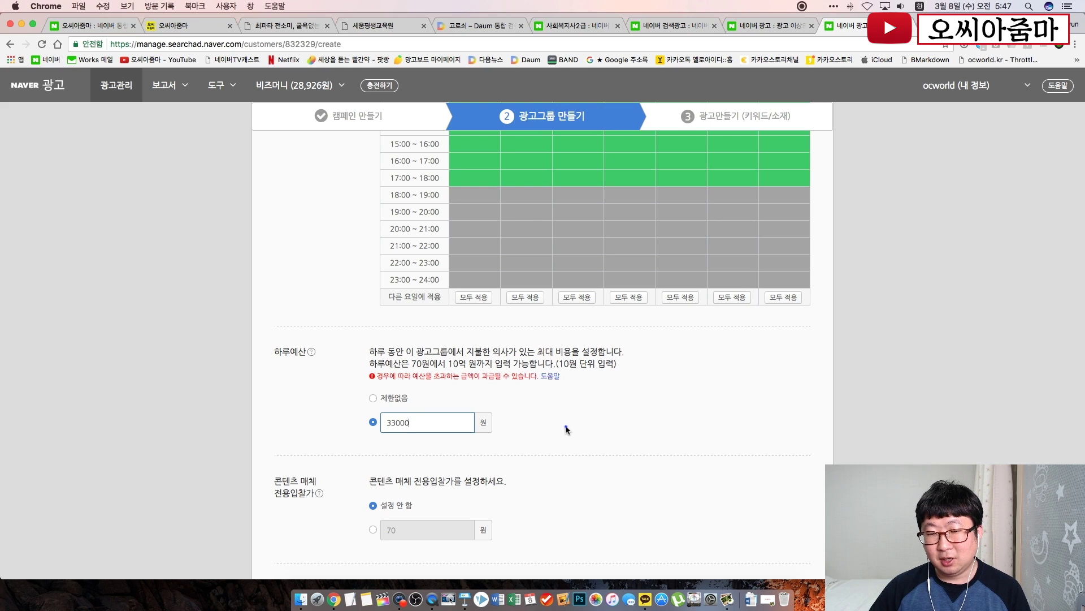
left_click(567, 430)
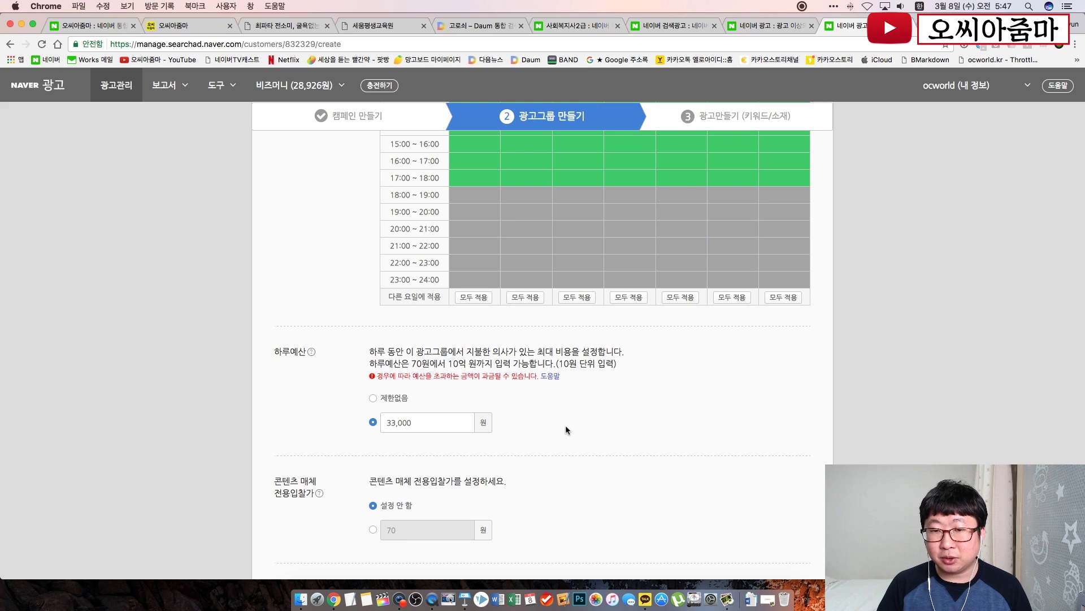
scroll(565, 430, "down", 3)
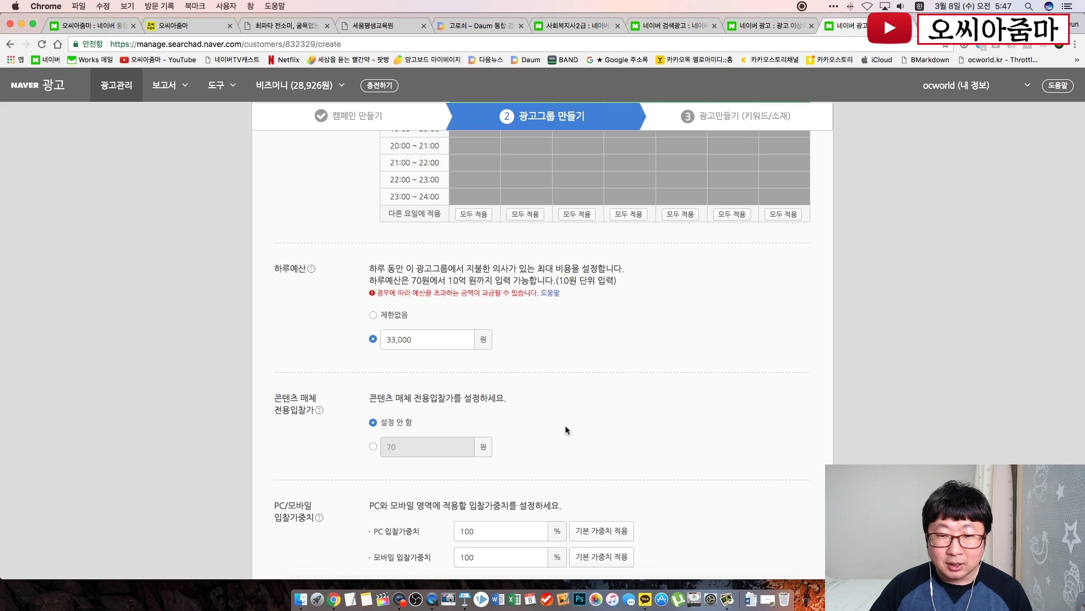
Set the ad group's mobile bid weight (모바일 입찰가중치) to 120%.
scroll(565, 425, "down", 1)
left_click_drag(521, 364, 366, 353)
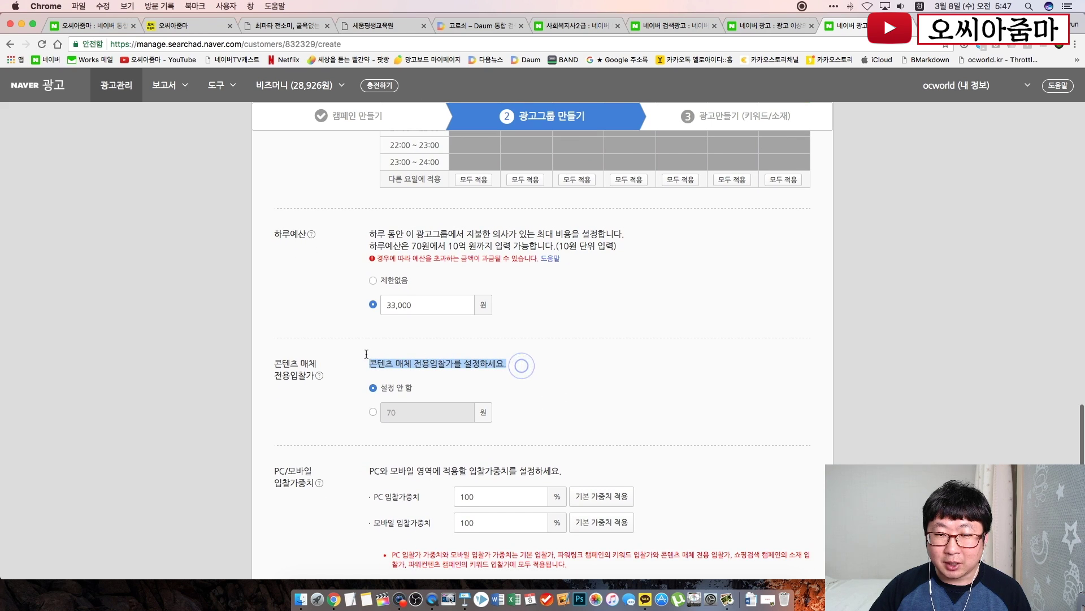
left_click(622, 420)
scroll(624, 421, "down", 2)
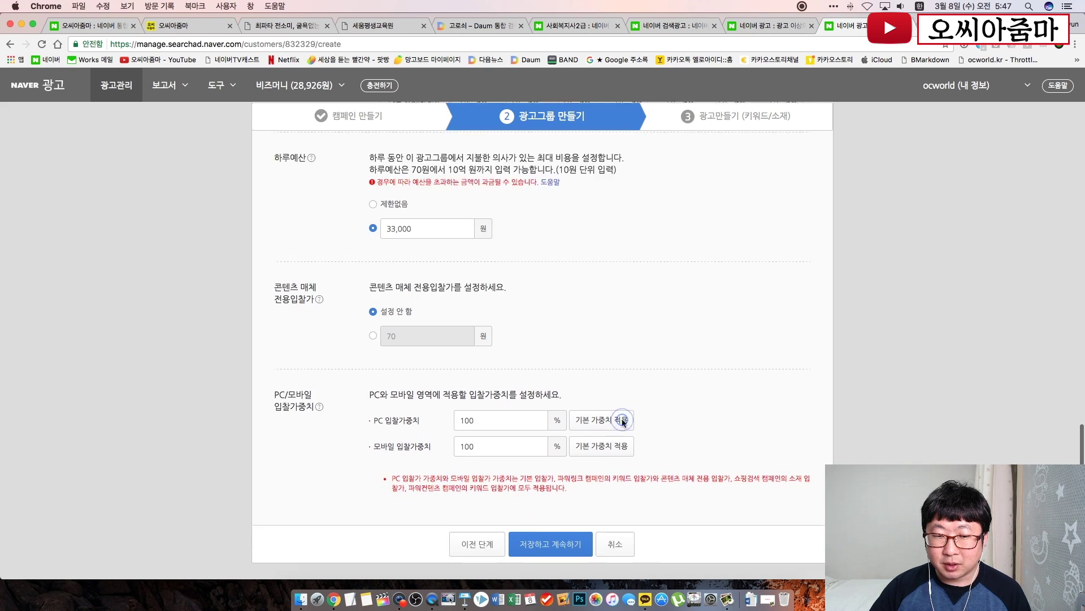
scroll(623, 422, "down", 2)
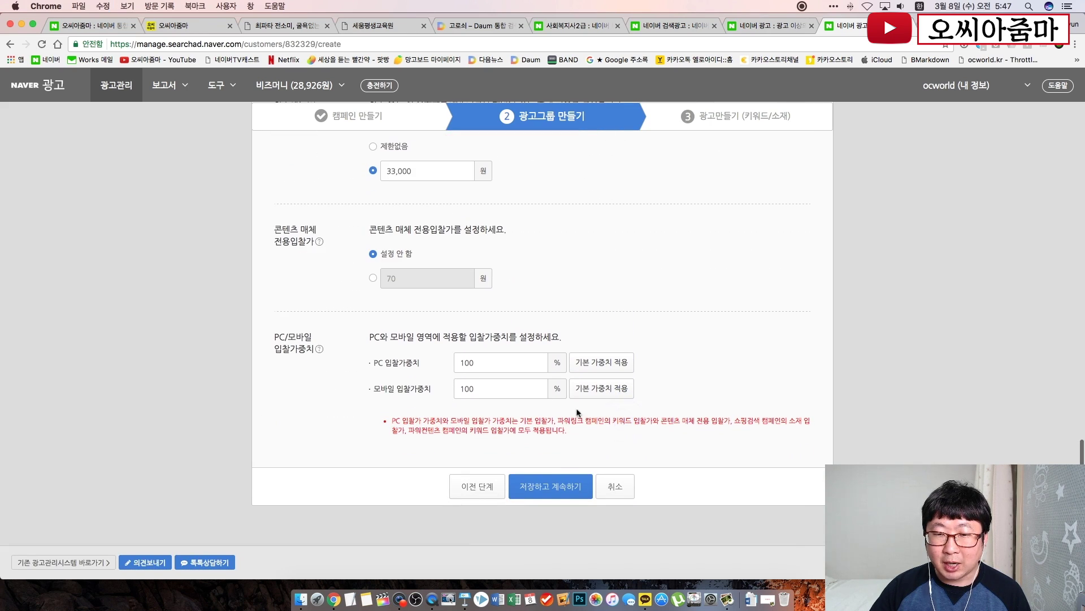
left_click(469, 389)
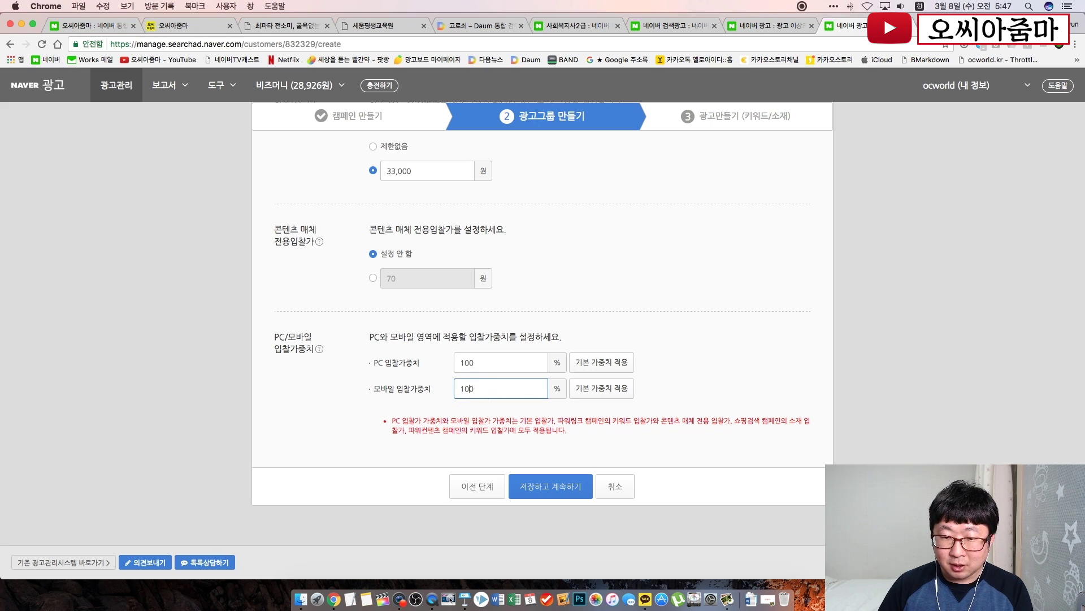
type("2")
left_click(758, 370)
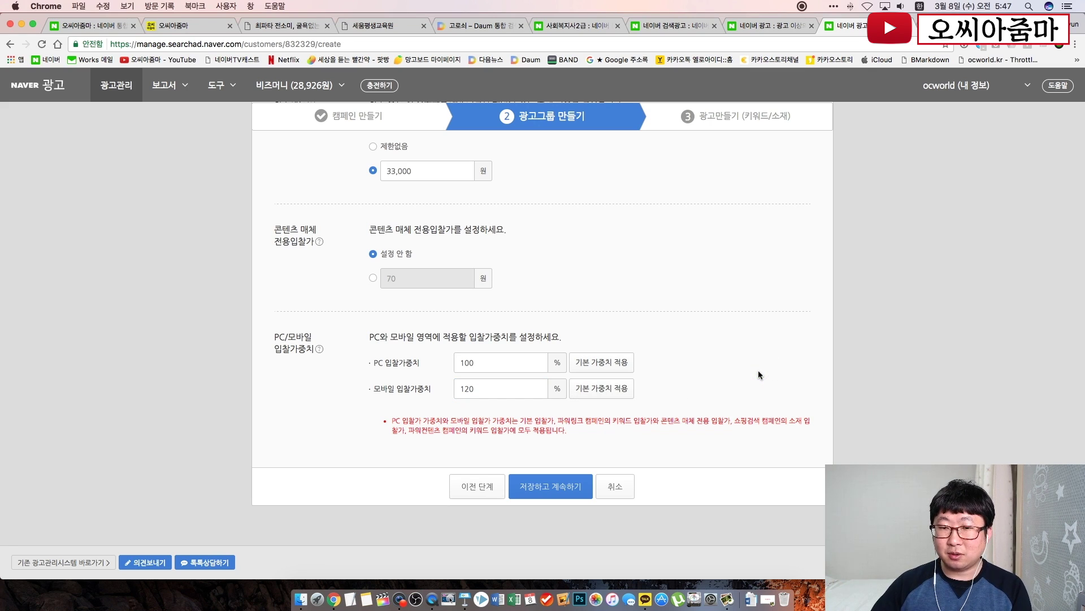
Set the mobile bid weight (모바일 입찰가중치) to 100%, save the ad group and continue to ad creation.
double_click(495, 394)
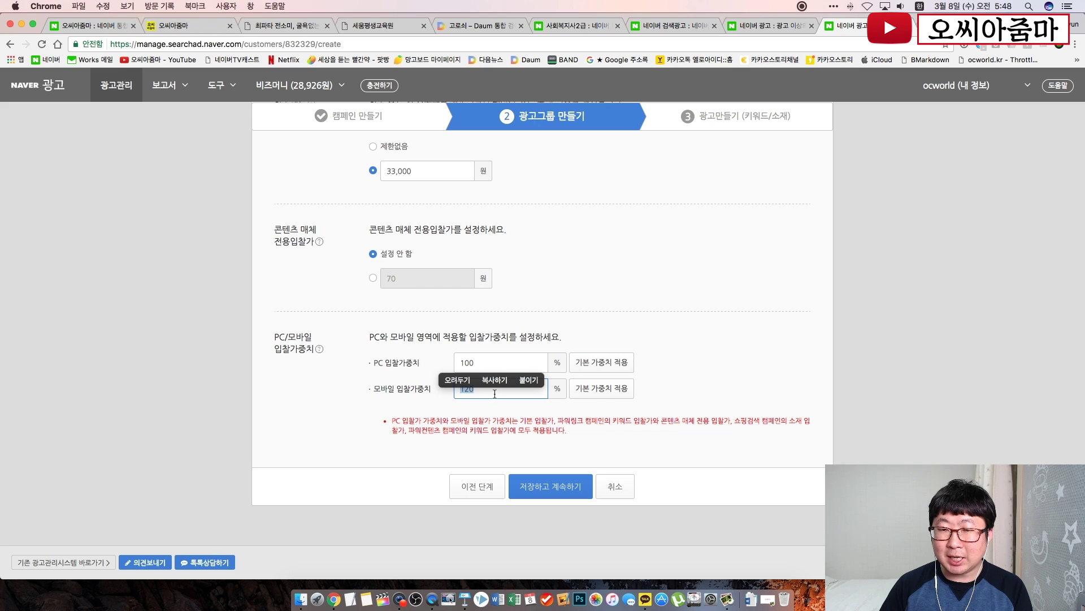
type("0")
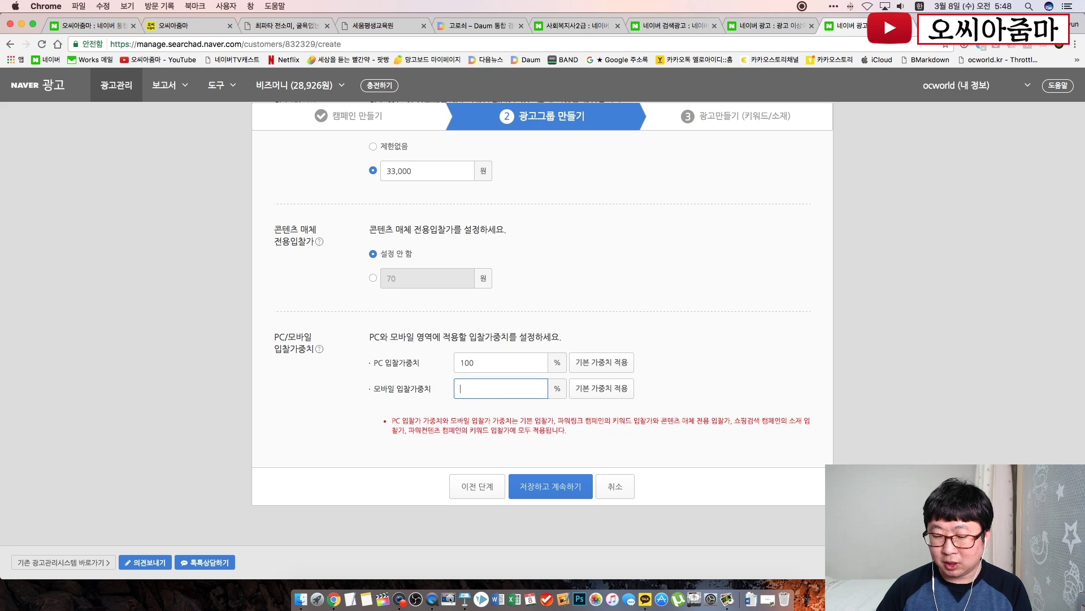
type("100")
left_click(688, 375)
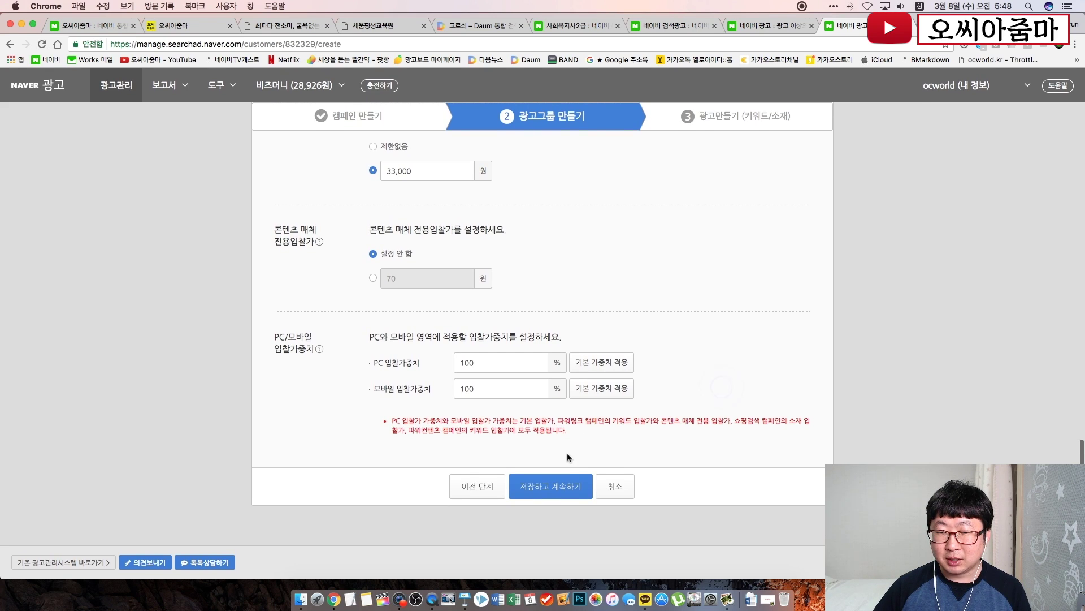
left_click(564, 490)
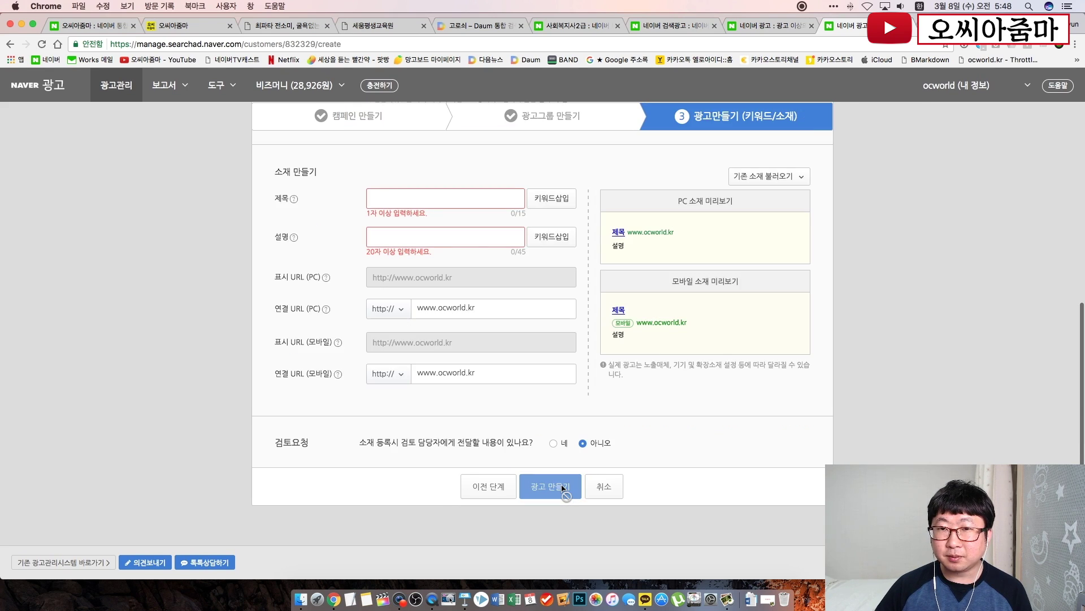
Enter 블로그마케팅교육 and 블로그마케팅교육추천 as the first two selected keywords, one per line.
scroll(181, 244, "up", 10)
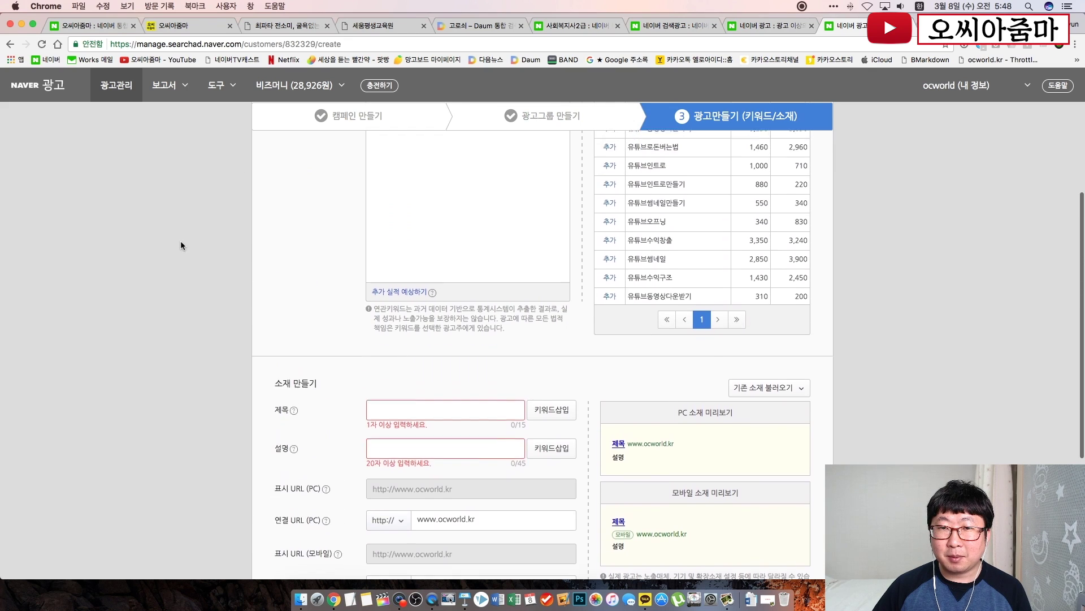
scroll(181, 239, "down", 1)
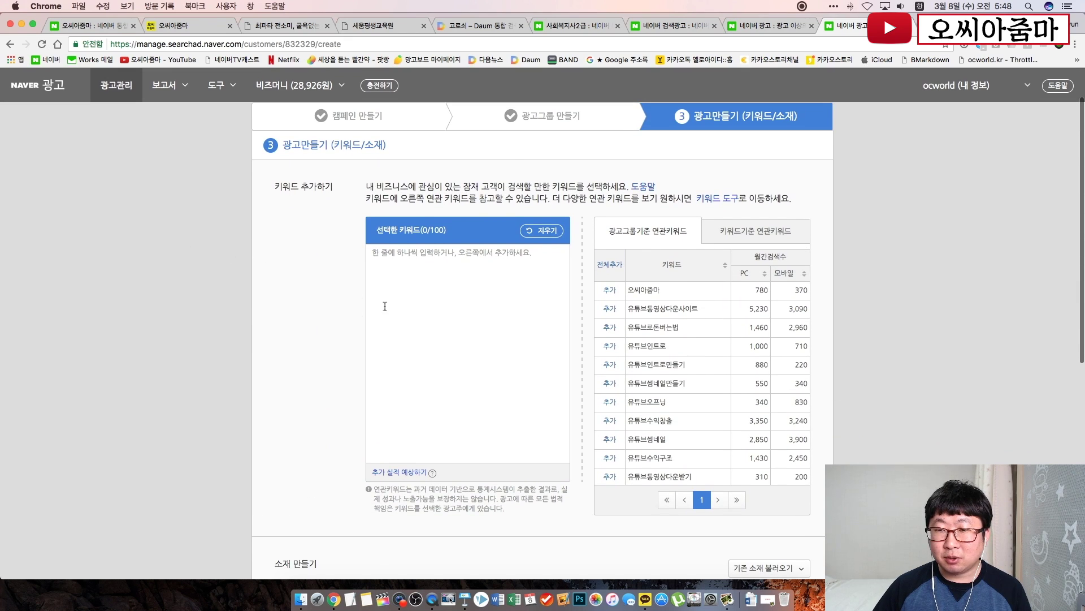
left_click(412, 308)
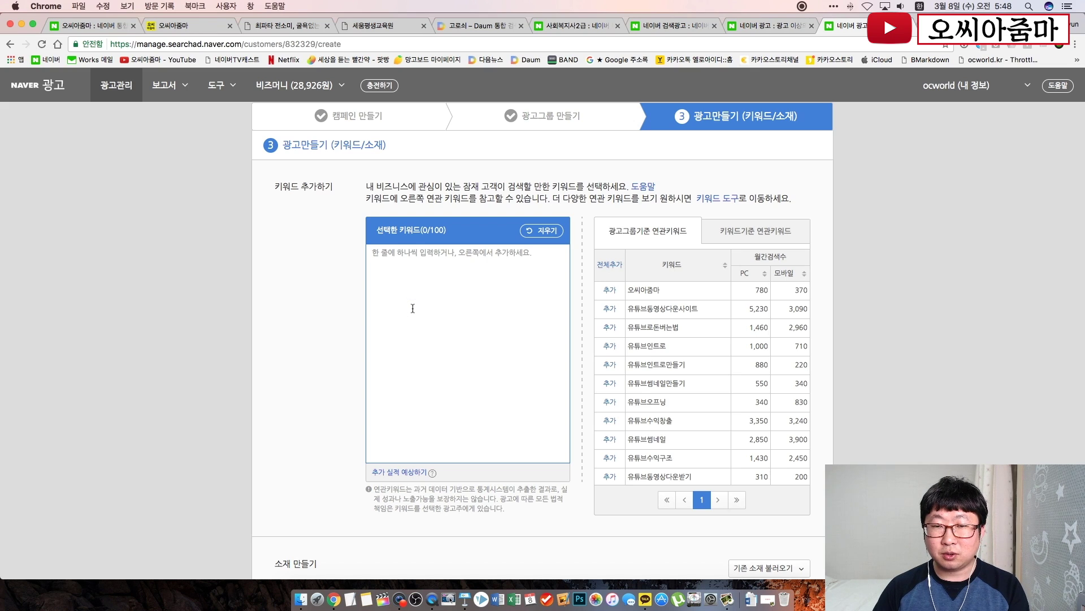
type("블로그마케팅")
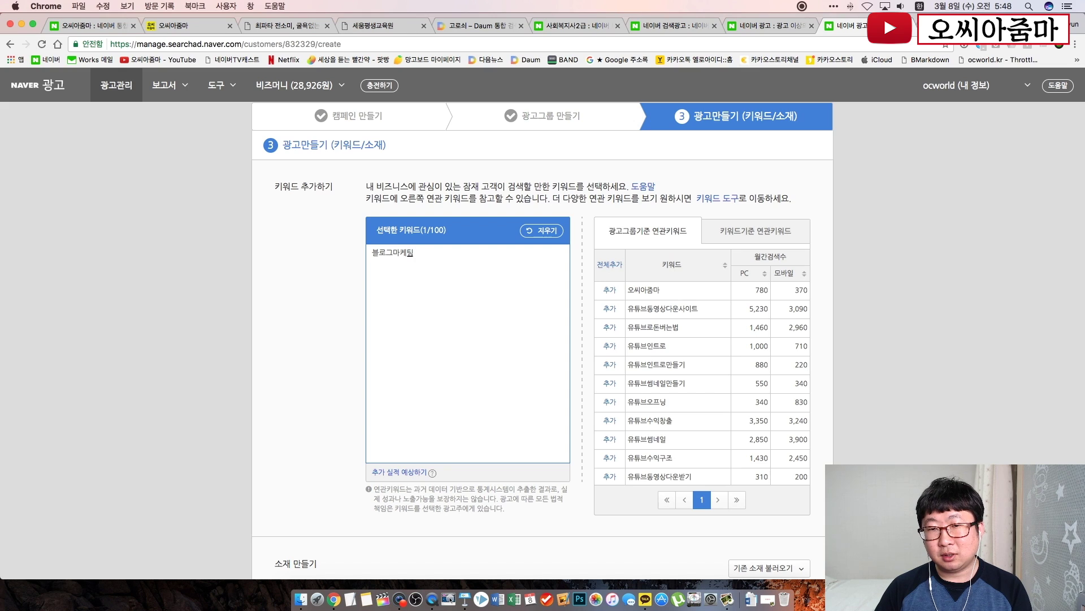
type("교육")
key("Return")
type("블")
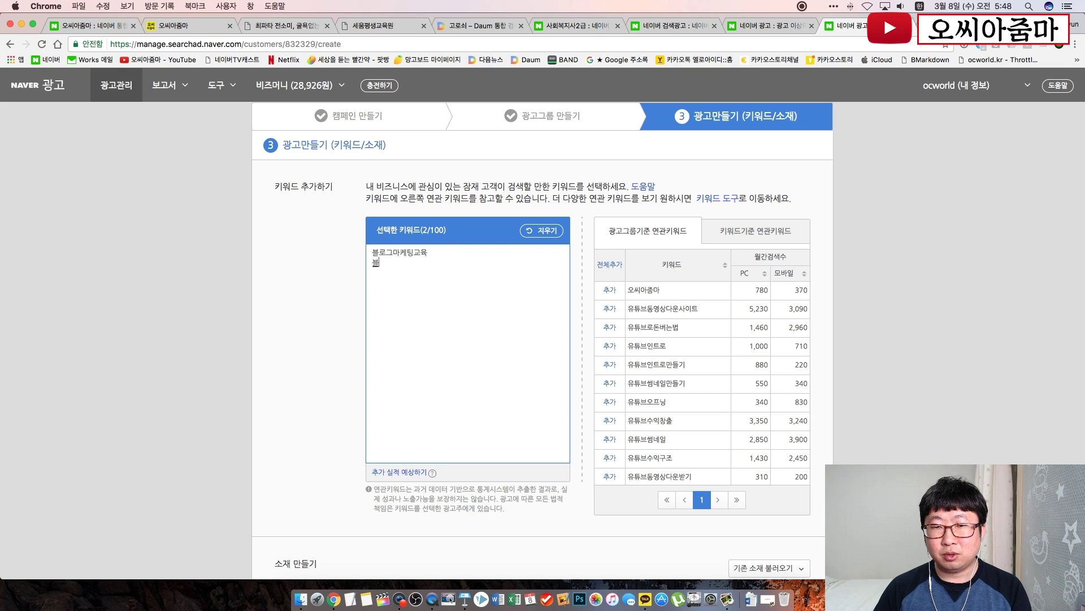
type("로그마케팅교육")
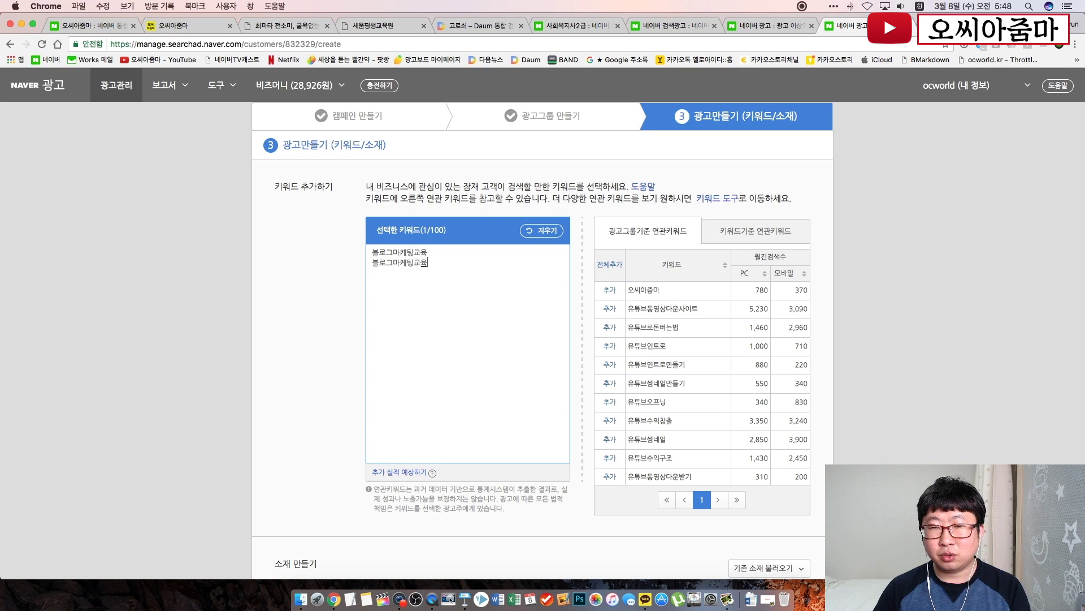
type("춤천")
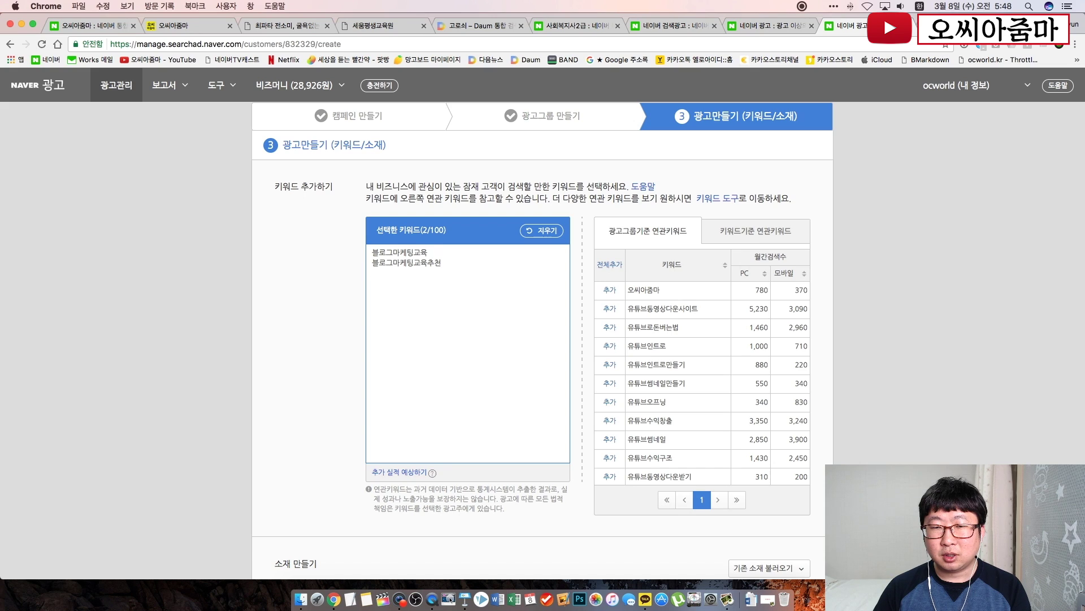
Add the keywords 대학생블로그마케팅, 취업마케팅 and 취업준비마케팅 to the selected keywords, each on its own line.
key("Return")
type("ㄷ학생블로그마켙")
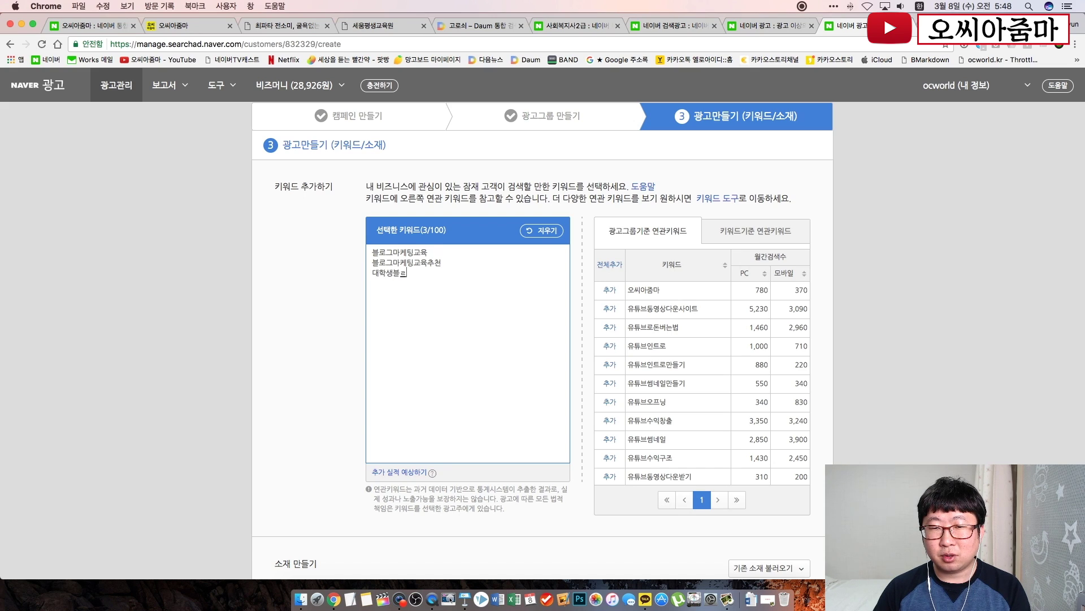
type("팅")
key("Return")
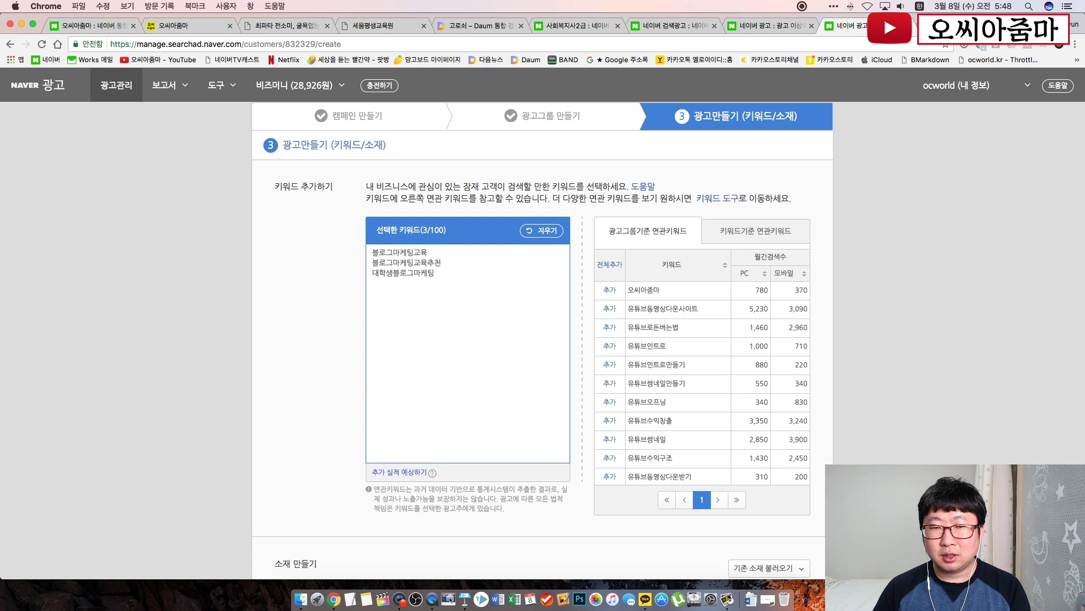
type("취업")
type("블")
type("케팅")
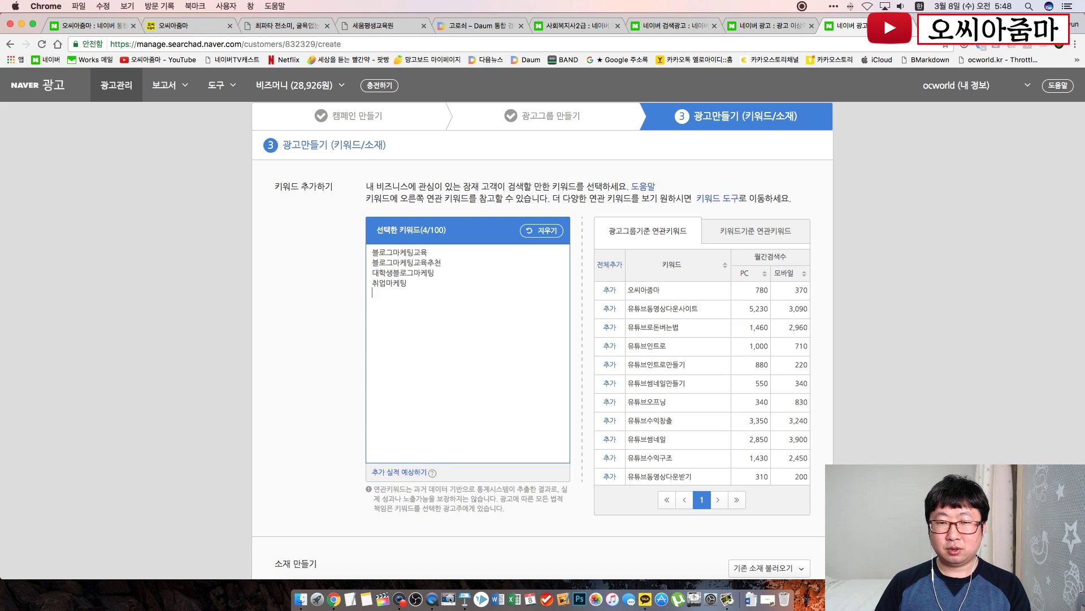
key("Return")
type("취업준비")
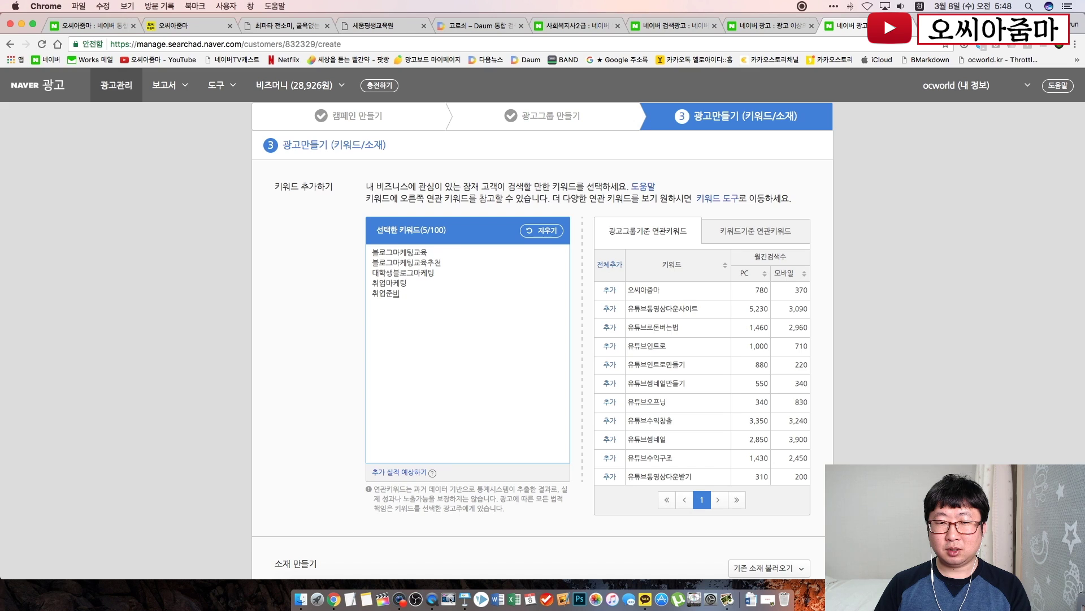
type("마케팅")
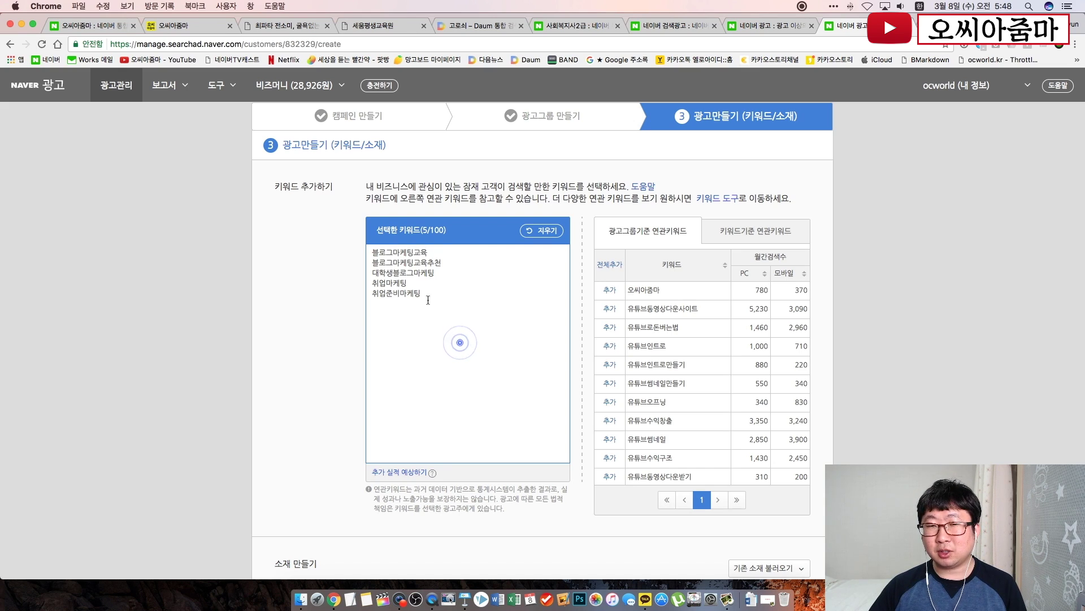
key("super+a")
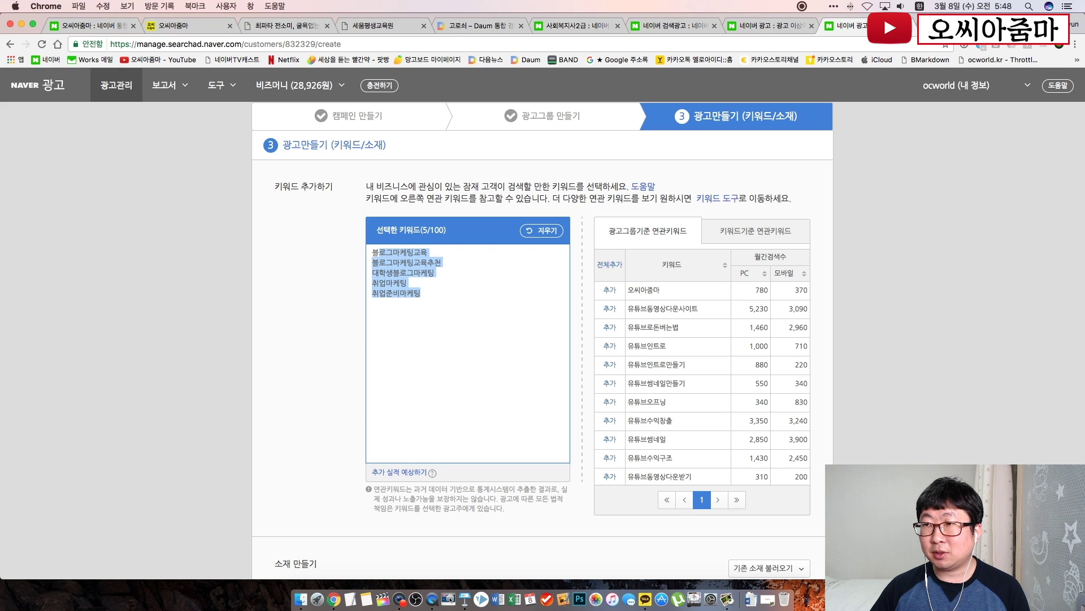
Switch to the 오씨아줌마 YouTube channel page and examine its sections of marketing lecture videos.
left_click(955, 26)
left_click(626, 380)
scroll(625, 383, "down", 2)
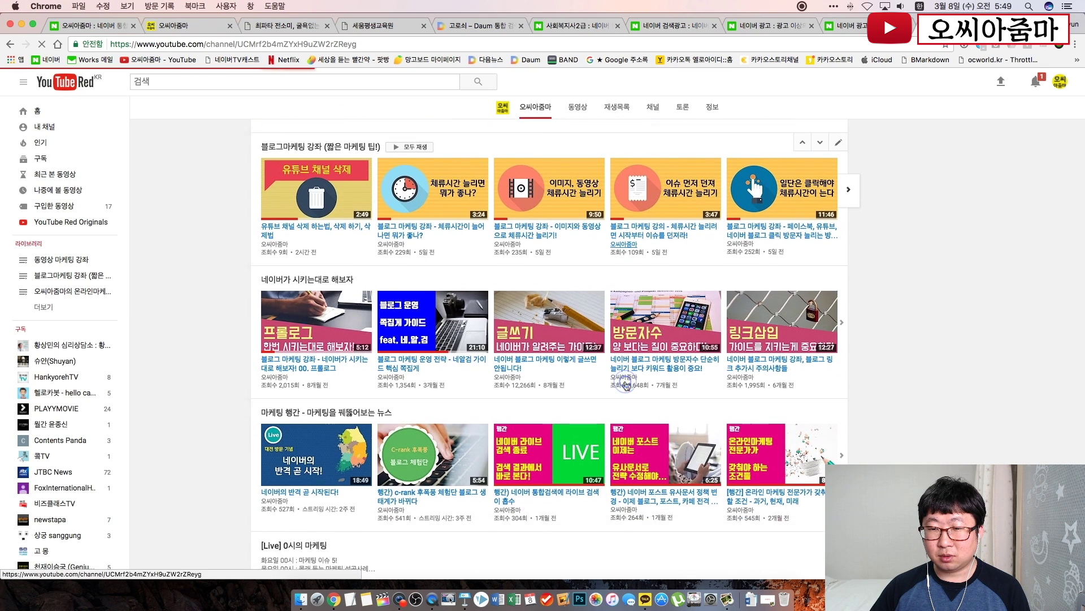
scroll(625, 384, "up", 4)
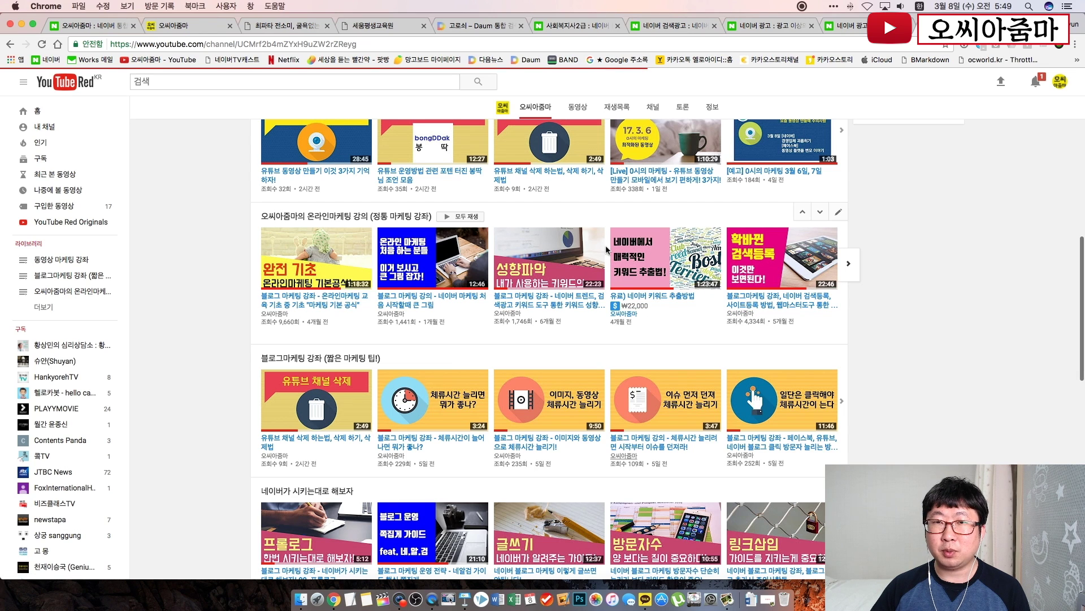
scroll(679, 356, "up", 10)
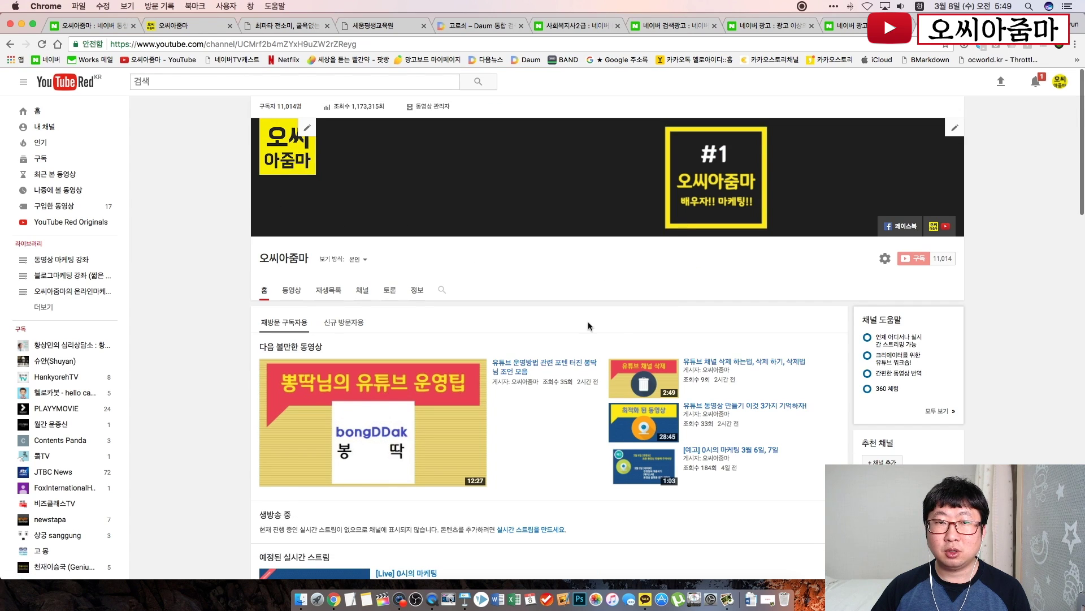
scroll(588, 326, "down", 9)
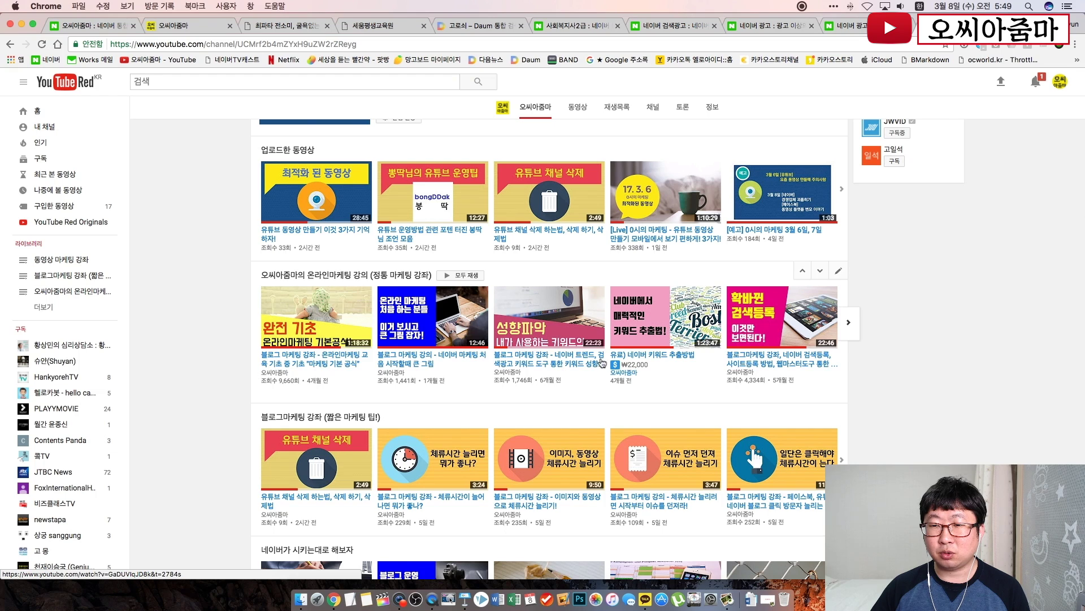
scroll(565, 339, "up", 10)
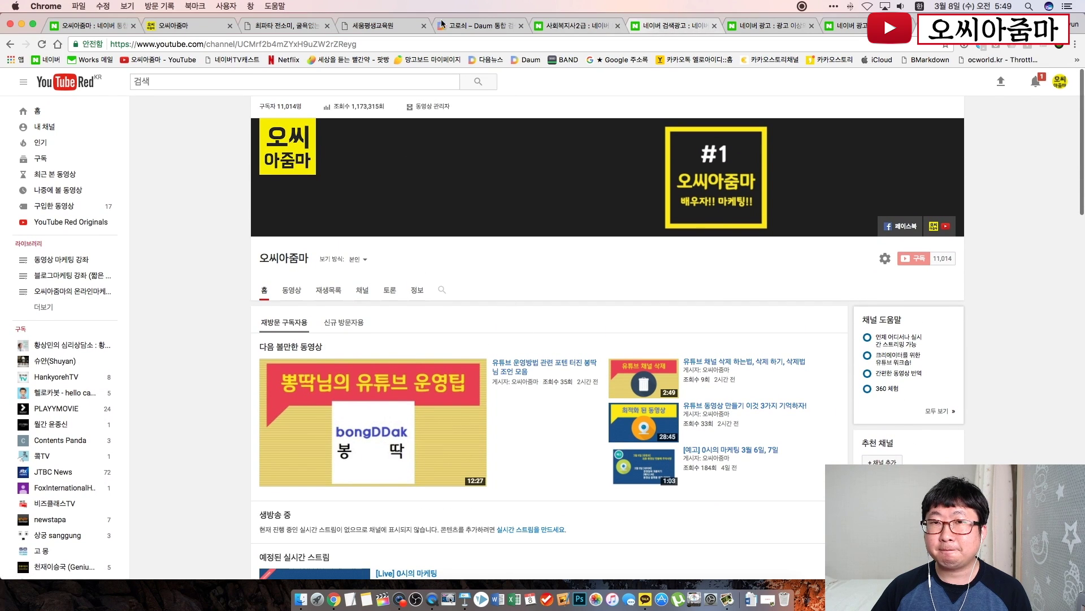
Return to the ad creation page and examine the related keywords suggested for the ad group.
left_click(673, 26)
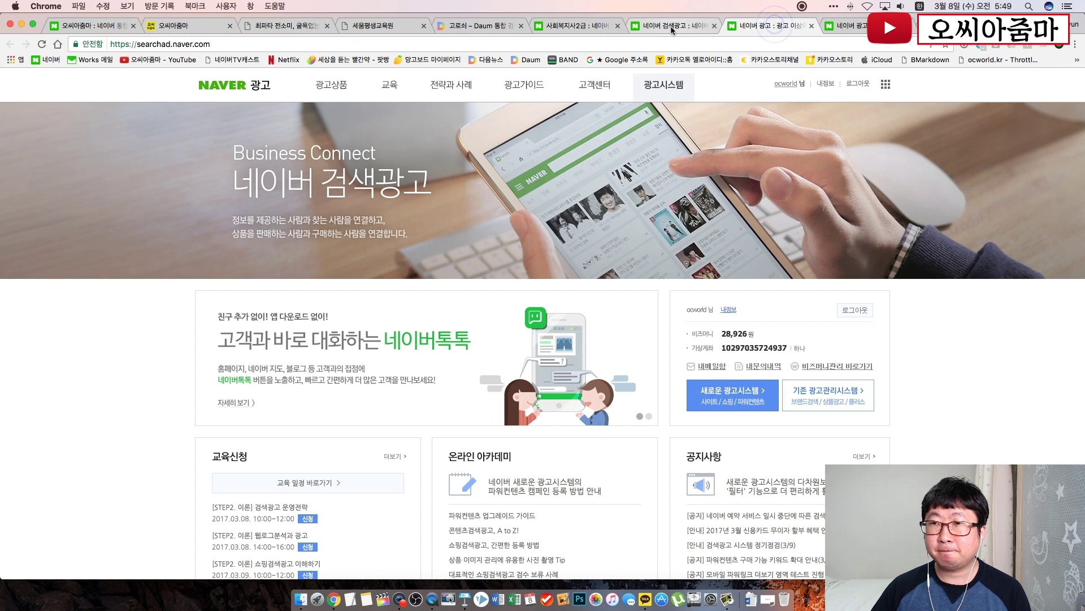
left_click(842, 26)
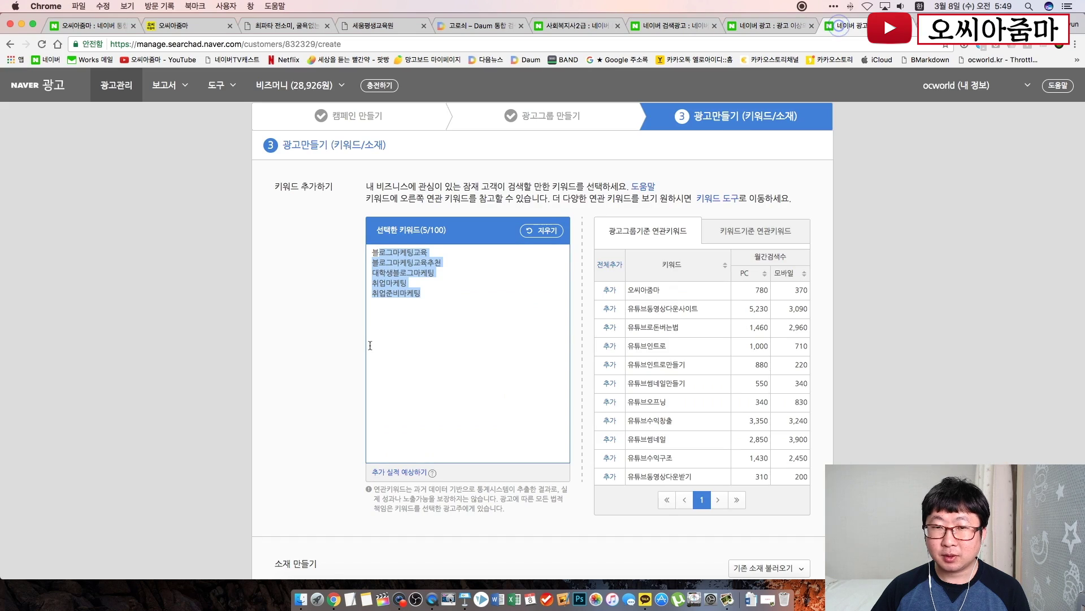
left_click(288, 354)
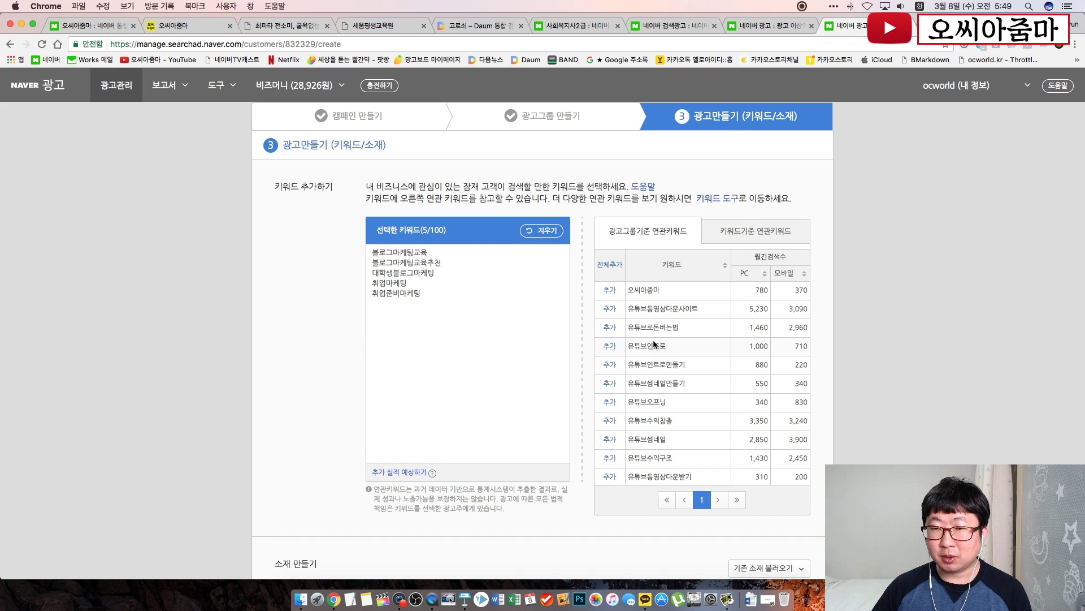
scroll(622, 328, "up", 2)
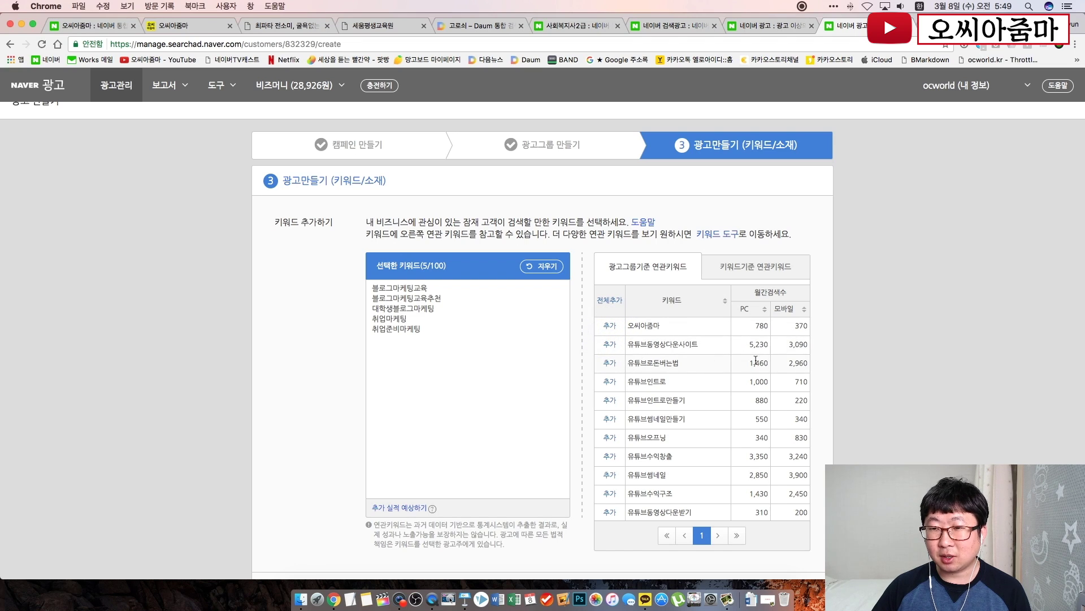
scroll(756, 360, "down", 2)
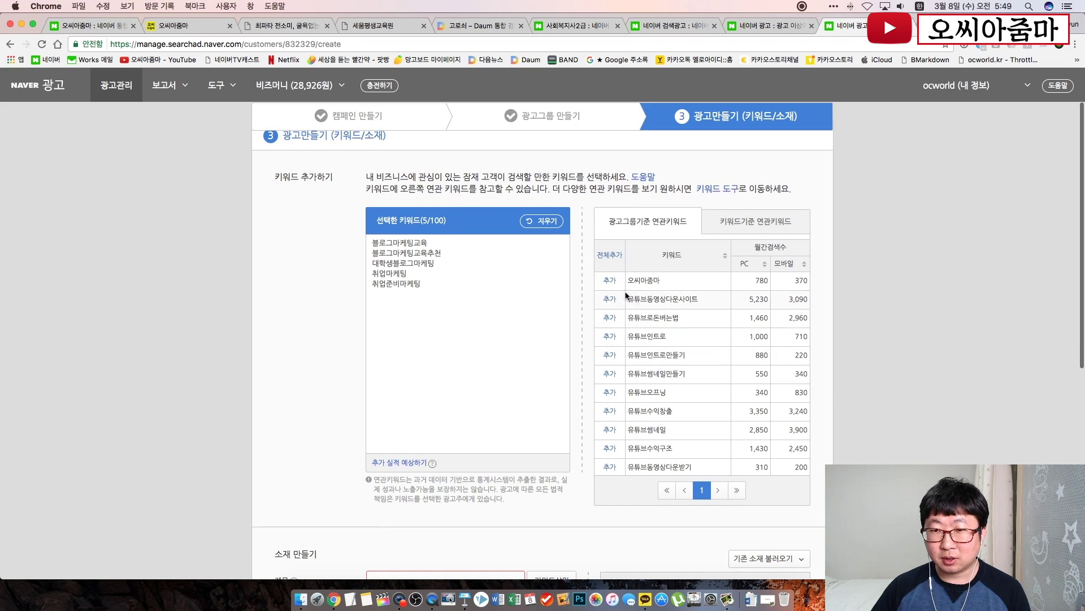
Add the related keyword 오씨아줌마 to the selected keywords and remove it again.
left_click(610, 280)
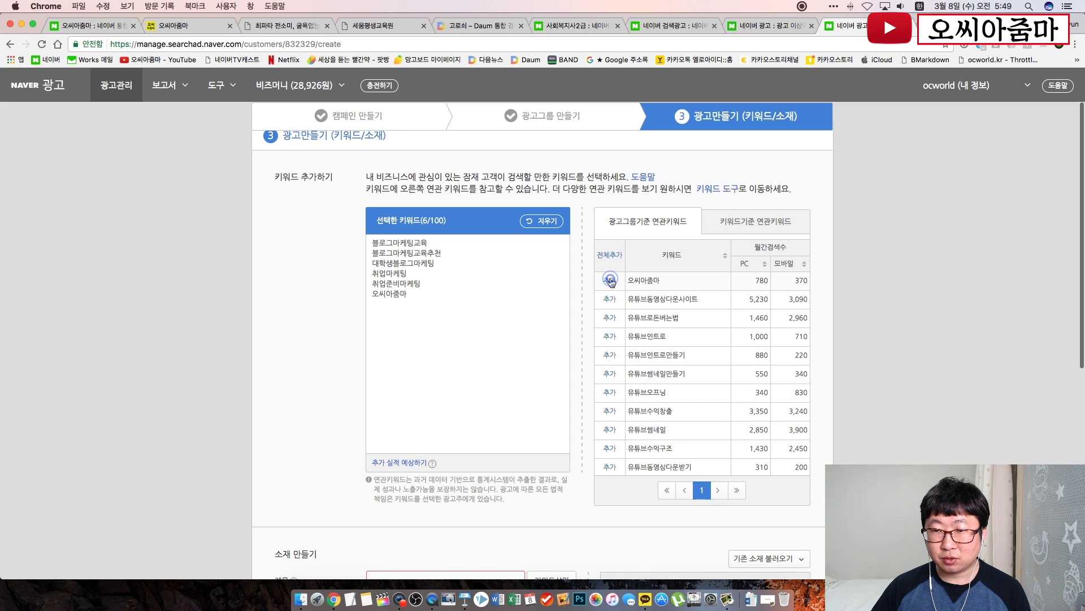
left_click(408, 295)
double_click(398, 294)
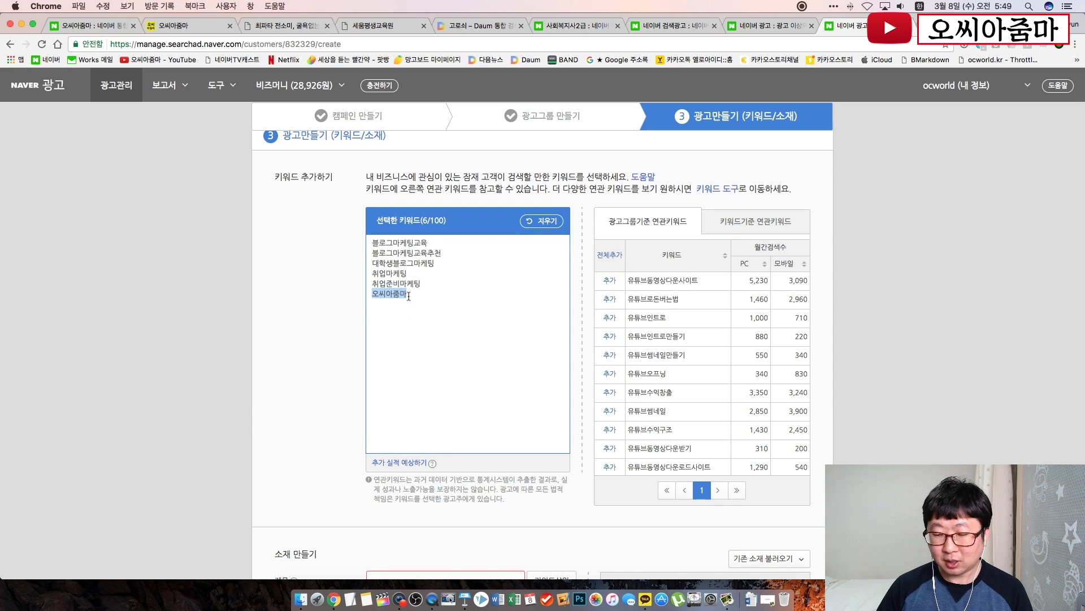
key("BackSpace")
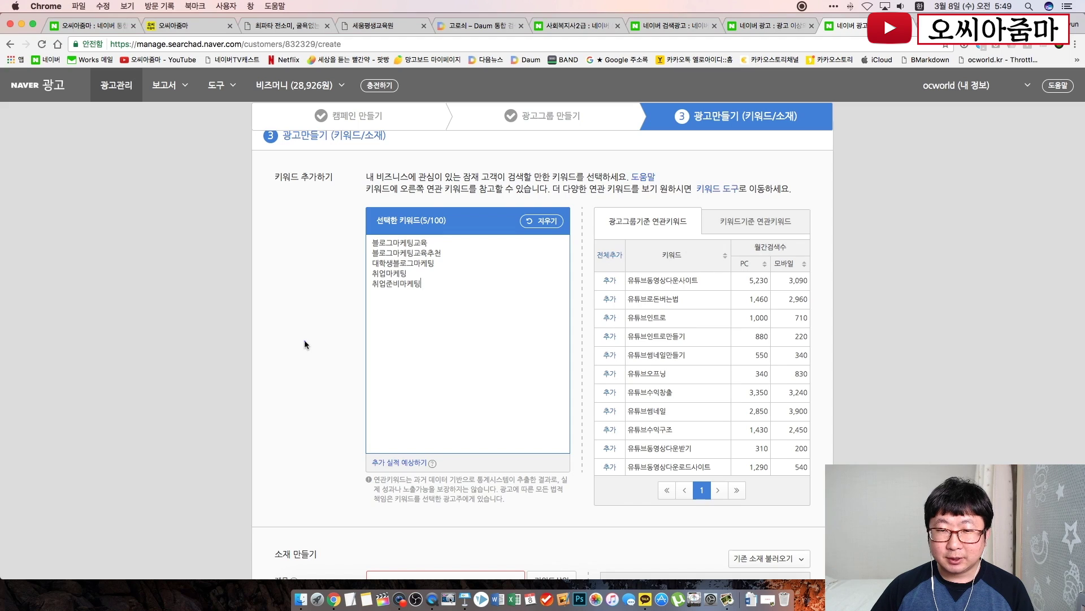
Look up keyword-based related keywords for 블로그 and examine their monthly PC and mobile search volumes.
left_click(304, 341)
scroll(304, 339, "down", 2)
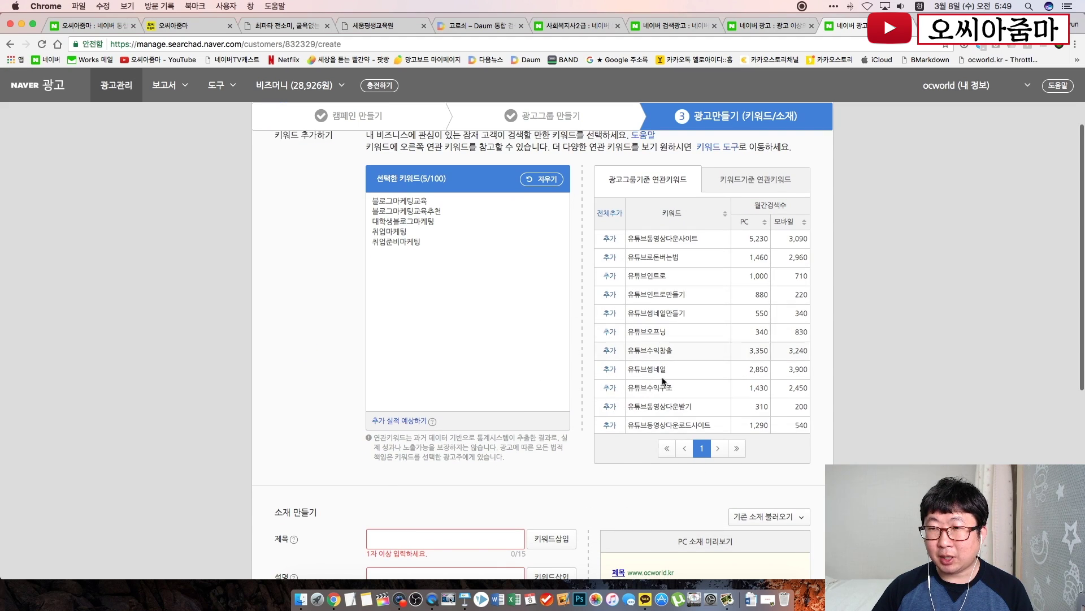
left_click(744, 178)
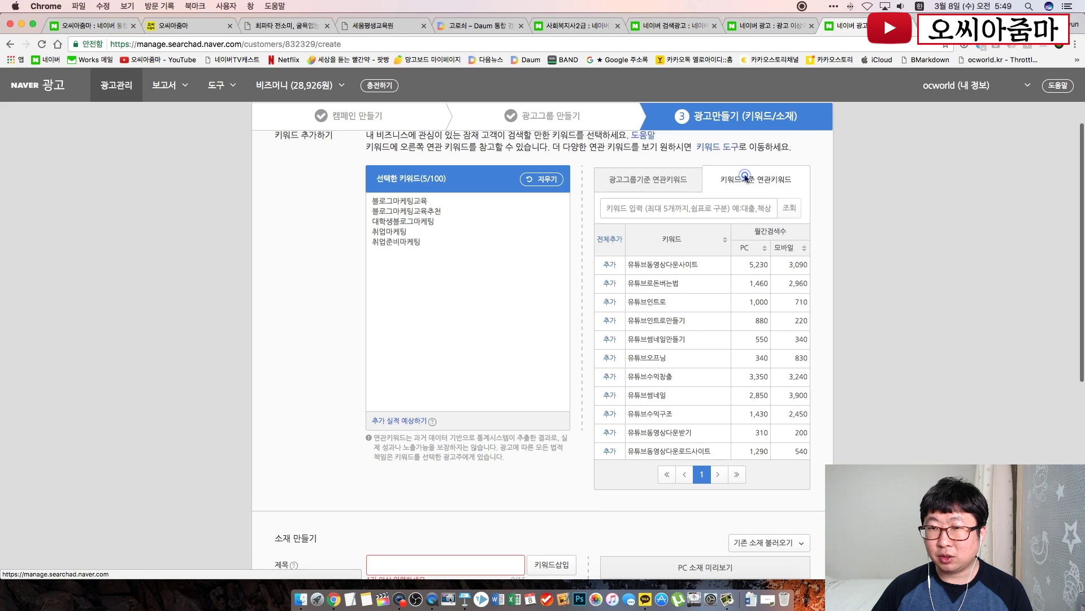
left_click(672, 208)
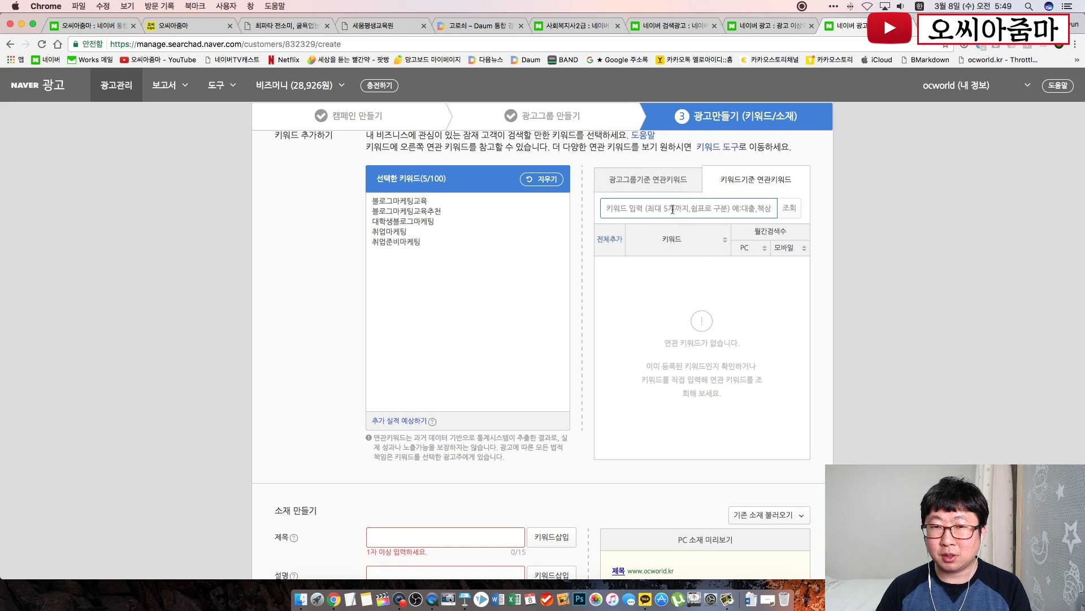
type("블로그")
key("Return")
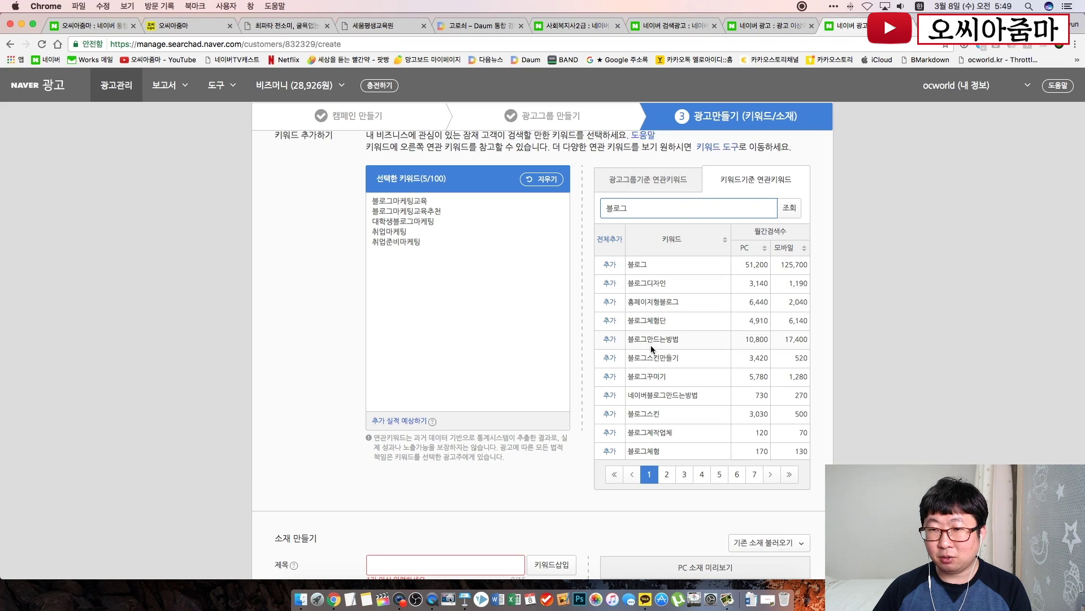
scroll(676, 346, "down", 3)
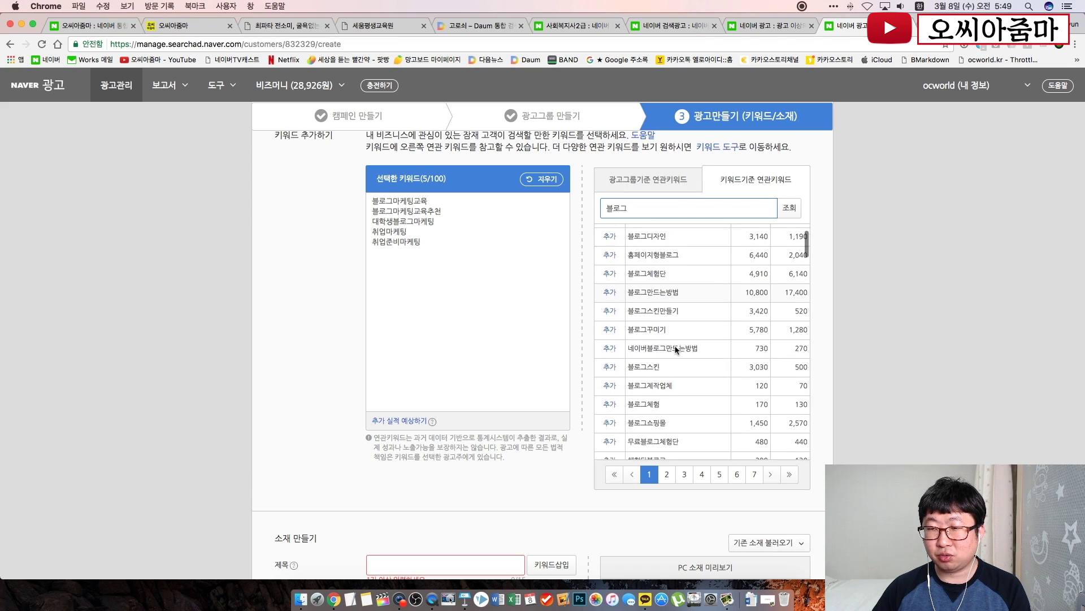
scroll(756, 293, "up", 5)
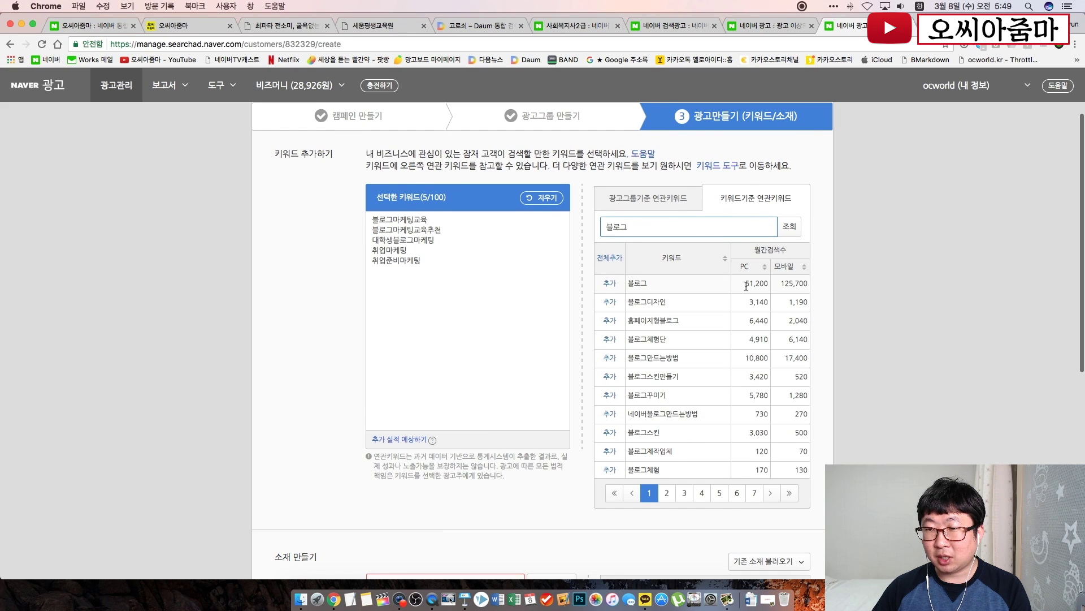
scroll(750, 292, "down", 3)
scroll(750, 349, "down", 5)
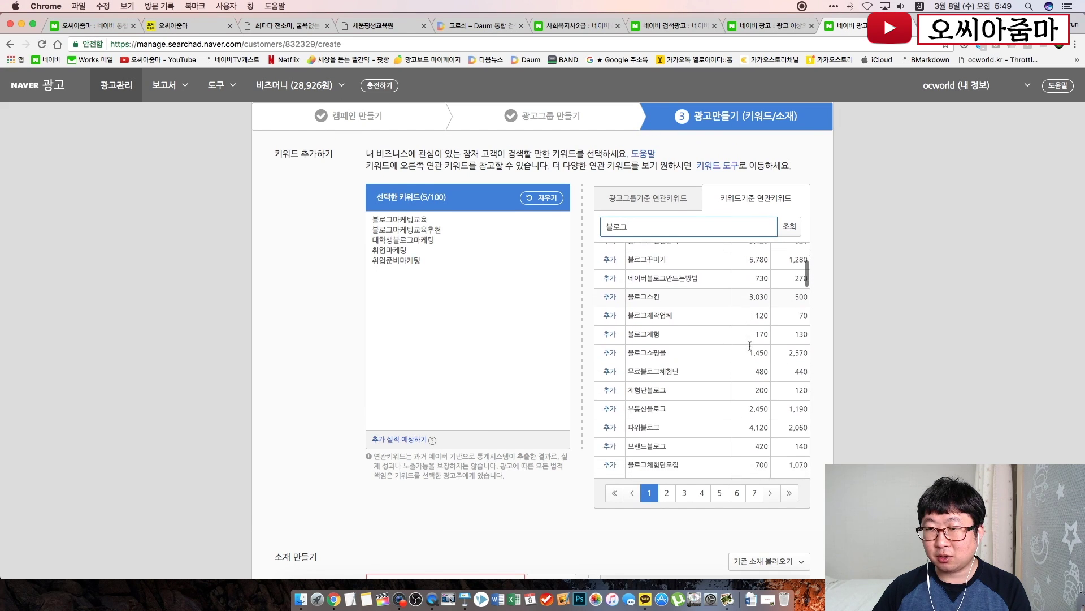
left_click(903, 395)
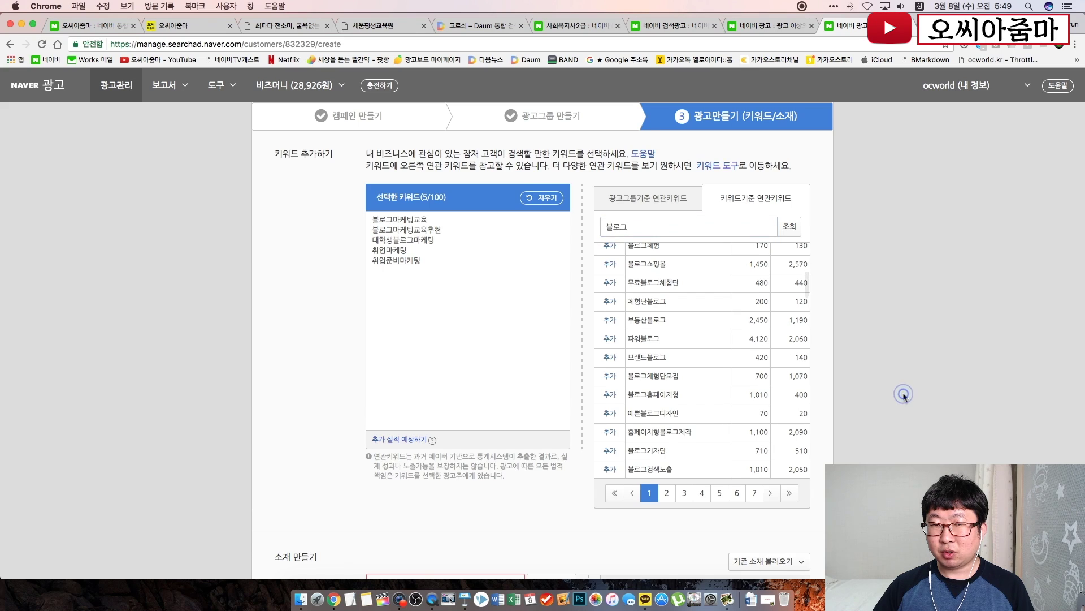
Enter 오씨아줌마 대학생 블로그특강 as the ad creative's title, keeping it within the 15-character limit.
scroll(904, 398, "down", 5)
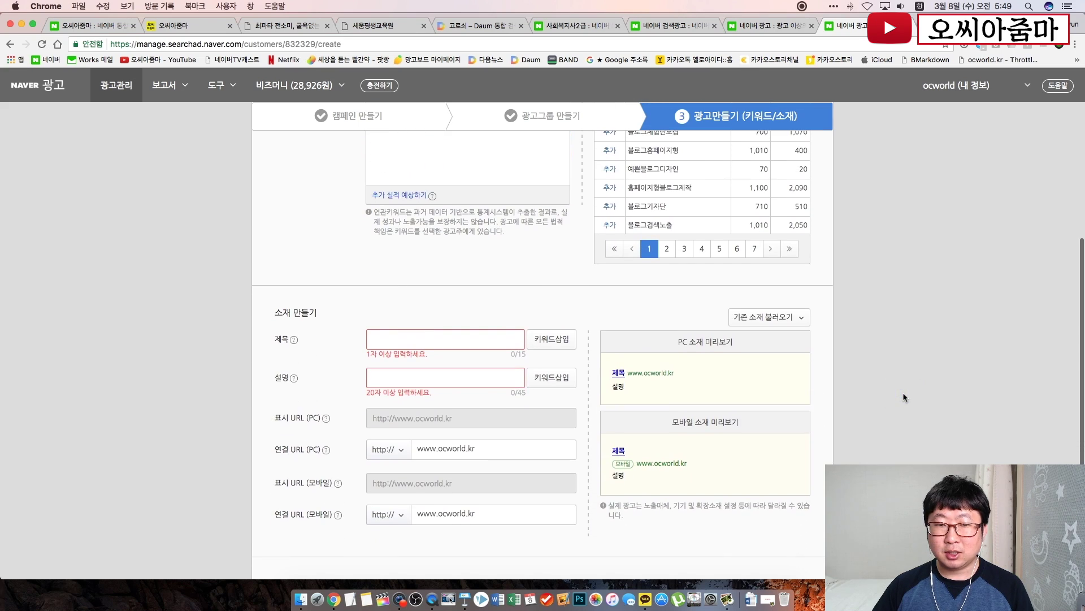
left_click(497, 340)
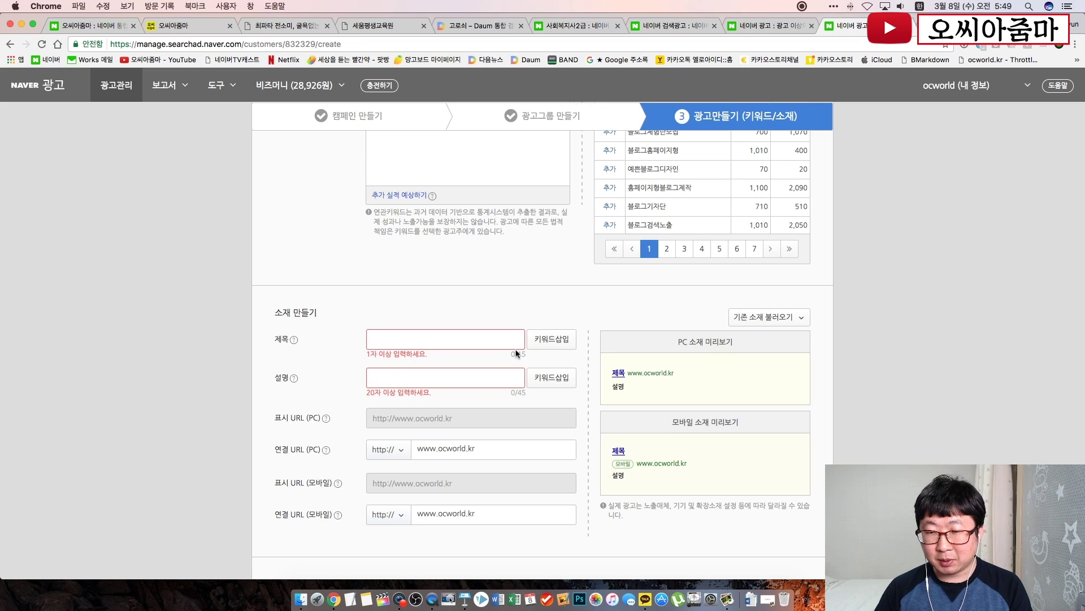
type("오씨아줌마")
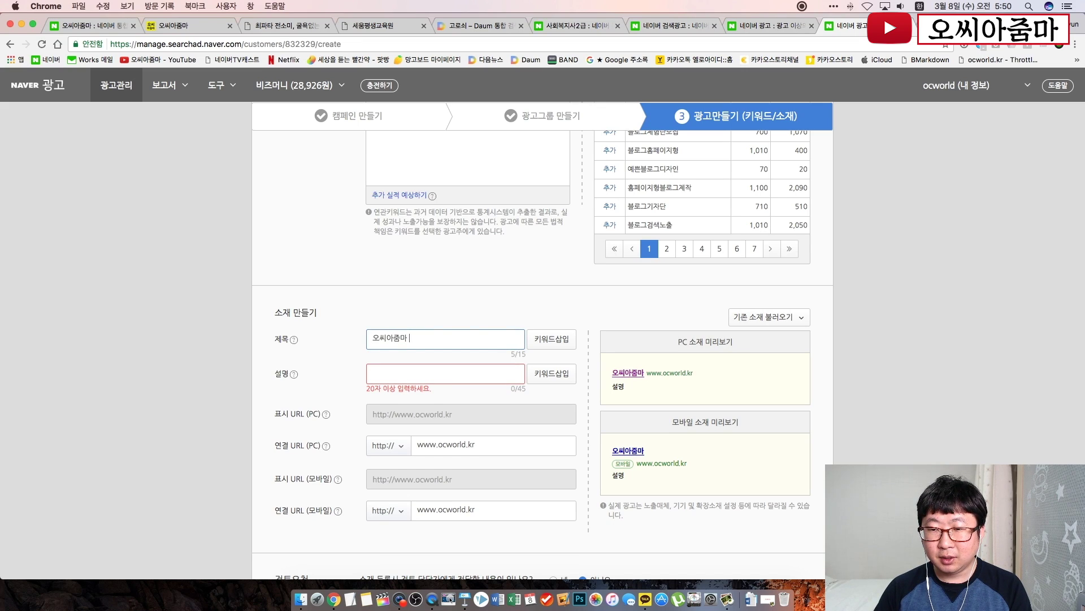
type(" 대학생 블록")
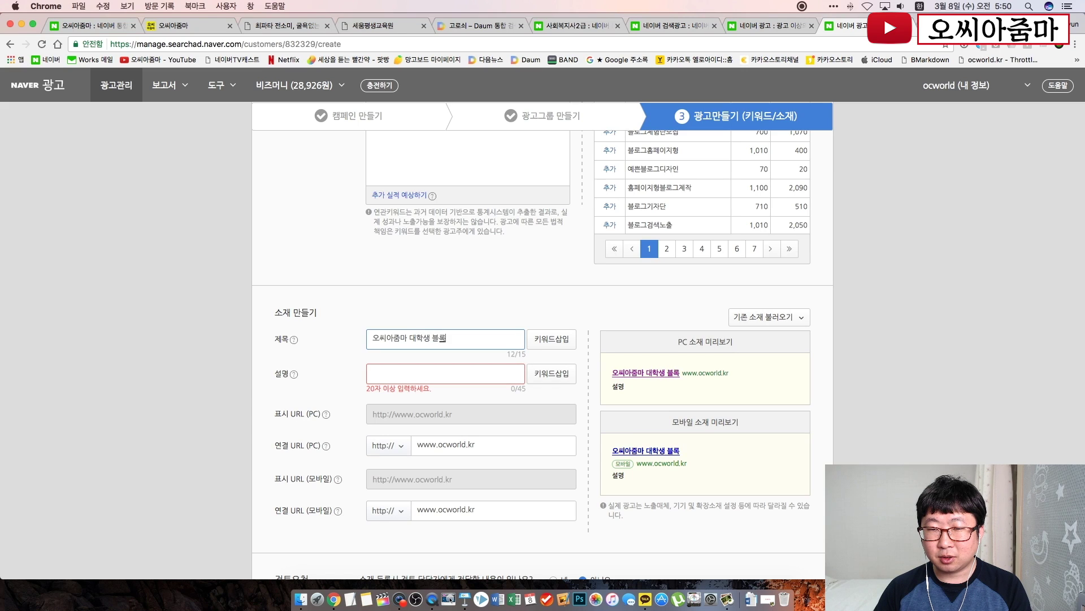
type("그 특갱")
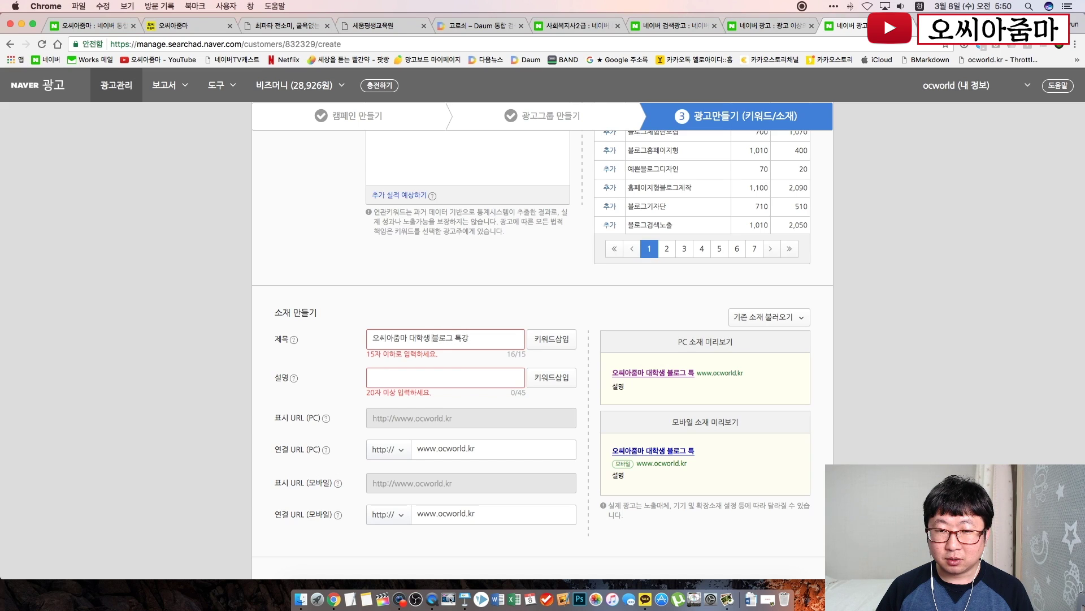
key("BackSpace")
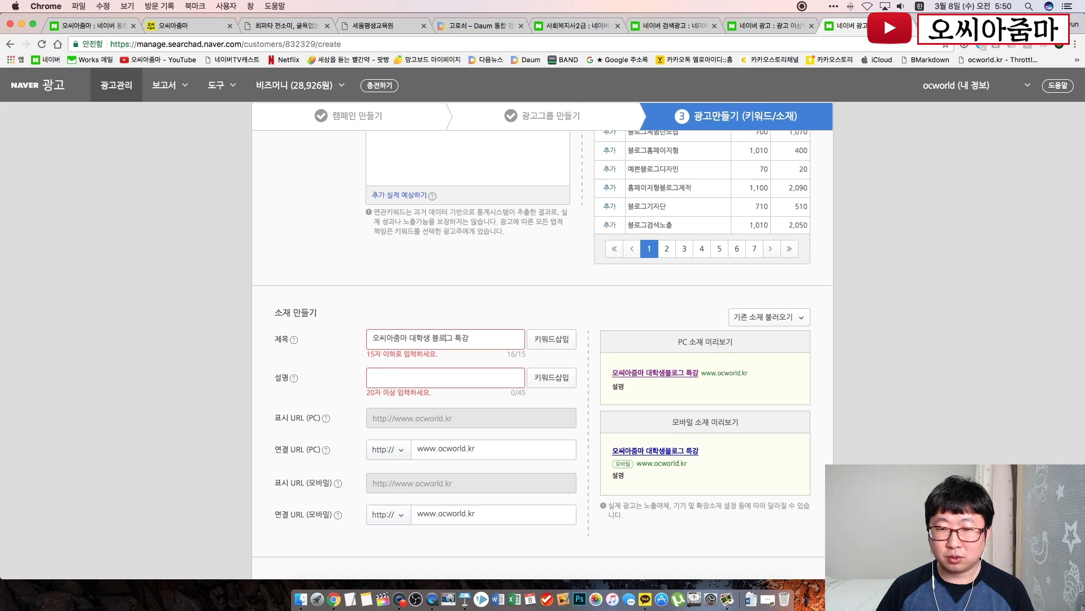
key("BackSpace")
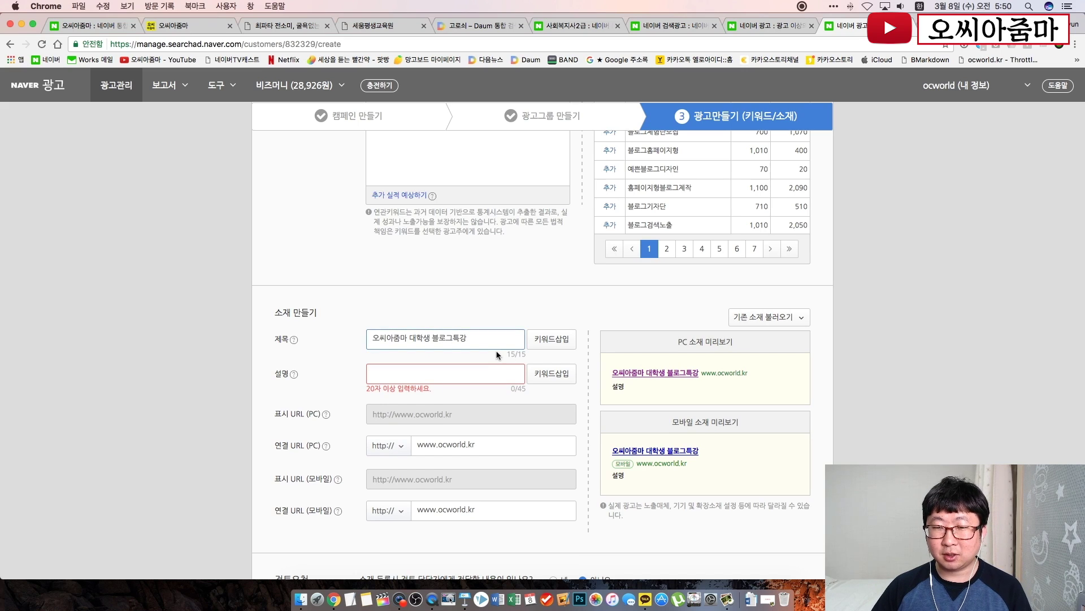
Enter 오씨아줌마가 오직 대학생들을 위한 강력한 특강! as the ad creative's description.
left_click(442, 376)
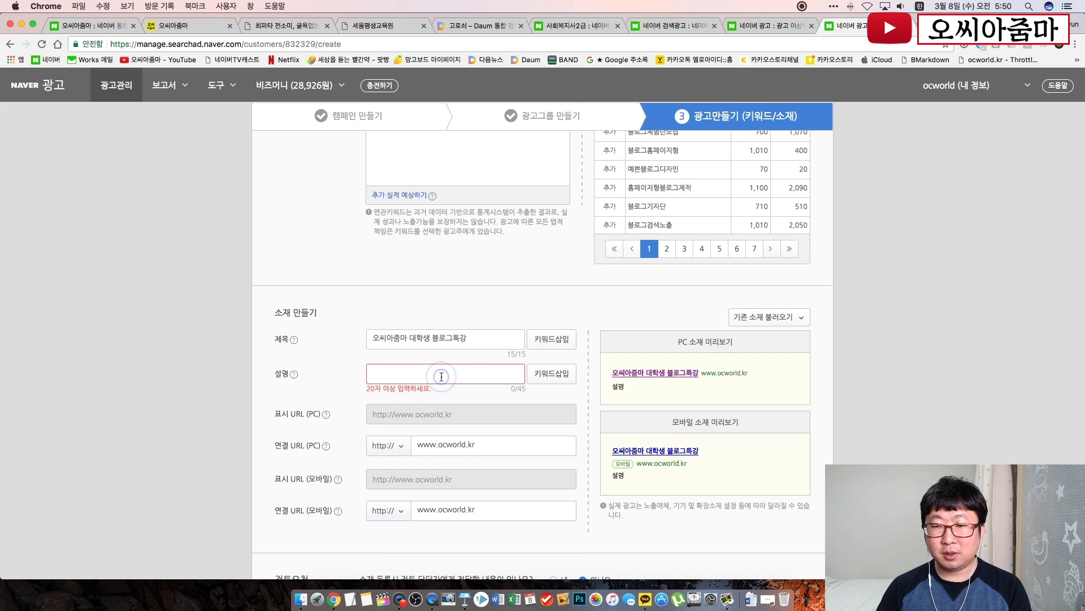
type("오씨아줌")
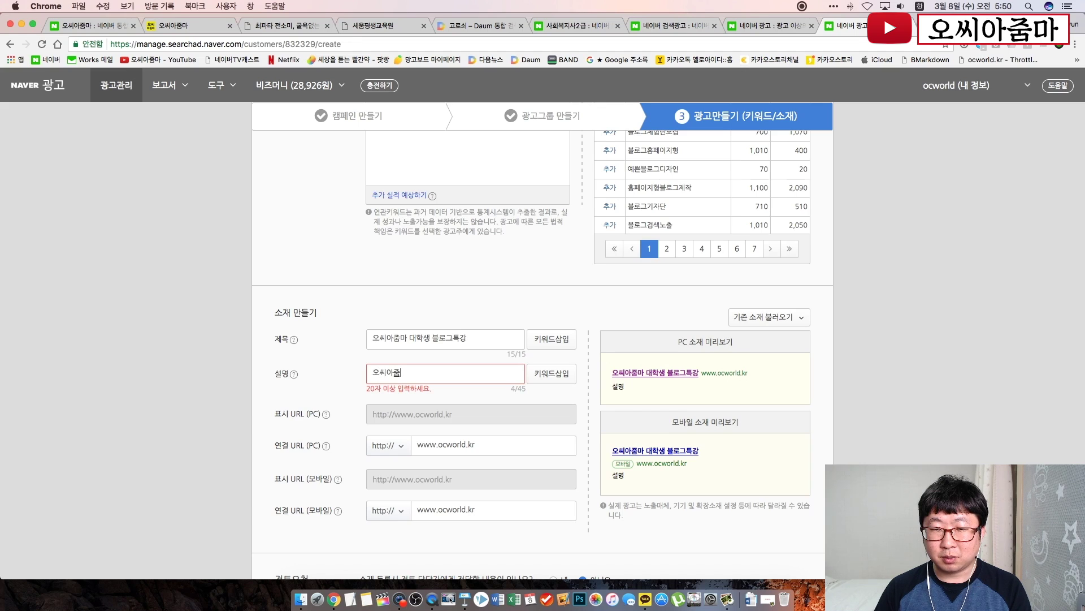
type("마가 오직 대해")
type("생들")
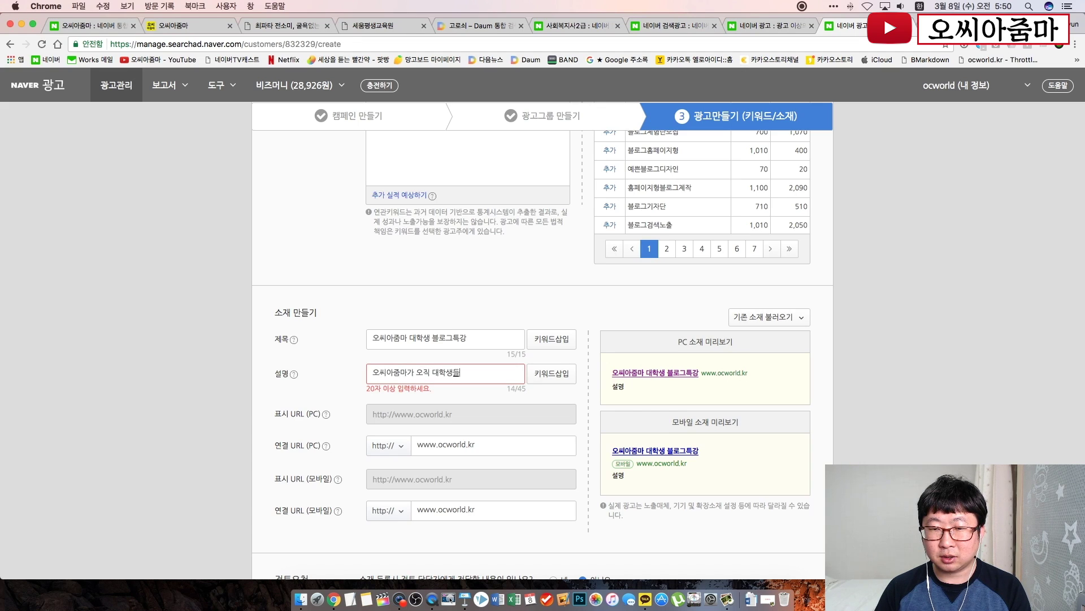
type("을 위한 트ㄱ")
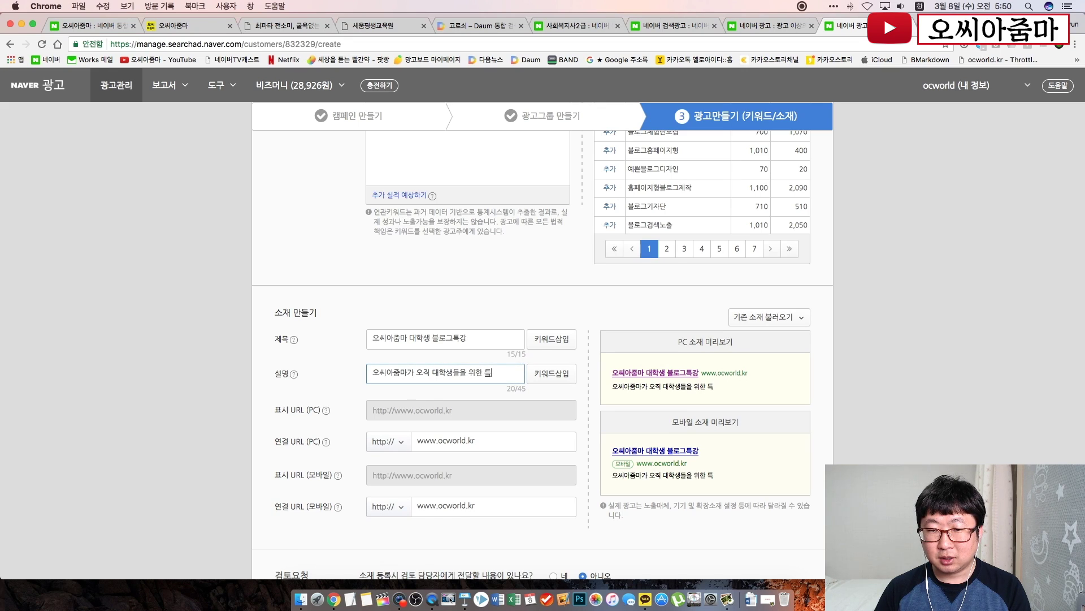
key("BackSpace")
key("BackSpace")
key("BackSpace")
key("BackSpace")
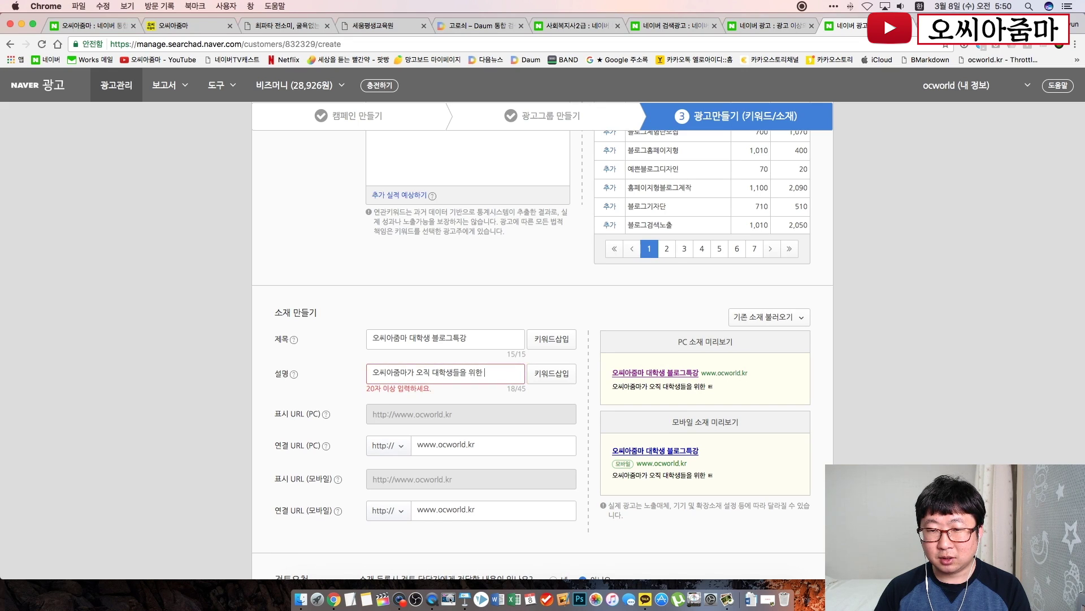
type("강력한")
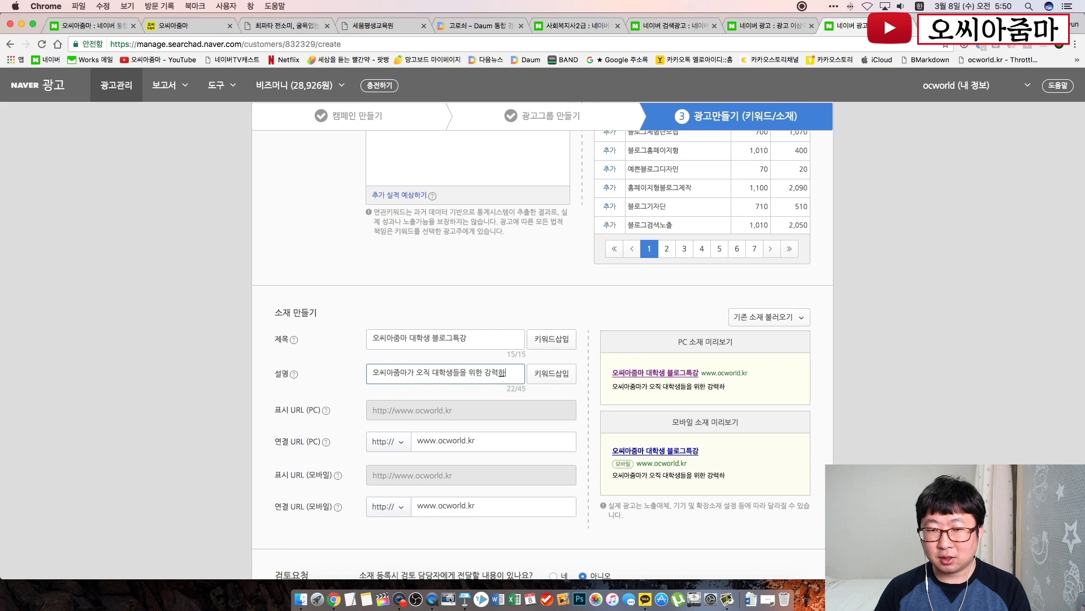
type(" 특강!")
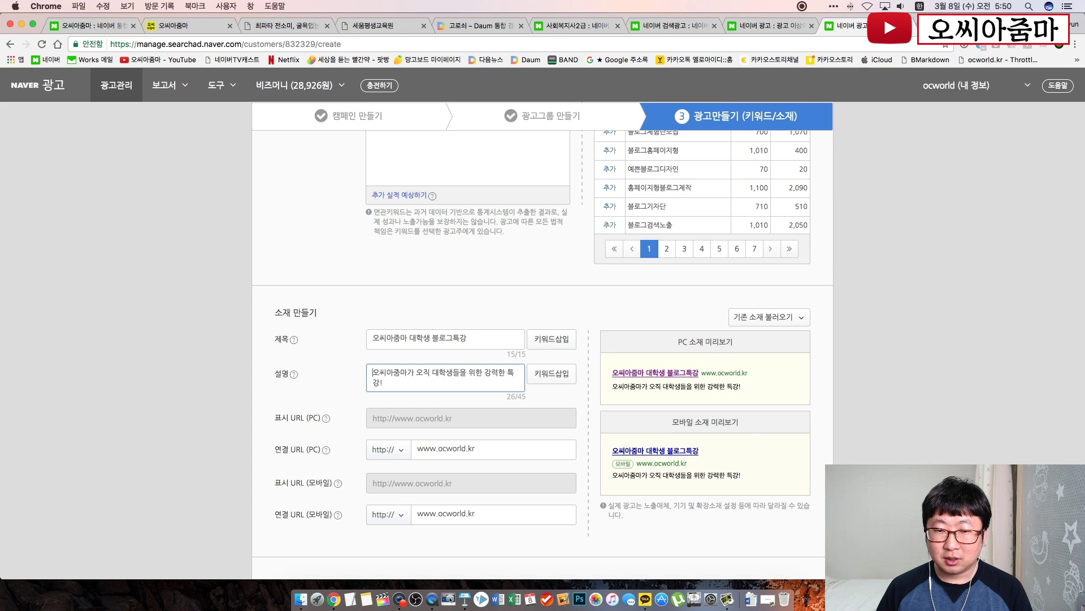
Insert 단, 1만원에 듣는 4시간 at the beginning of the ad description.
type("단")
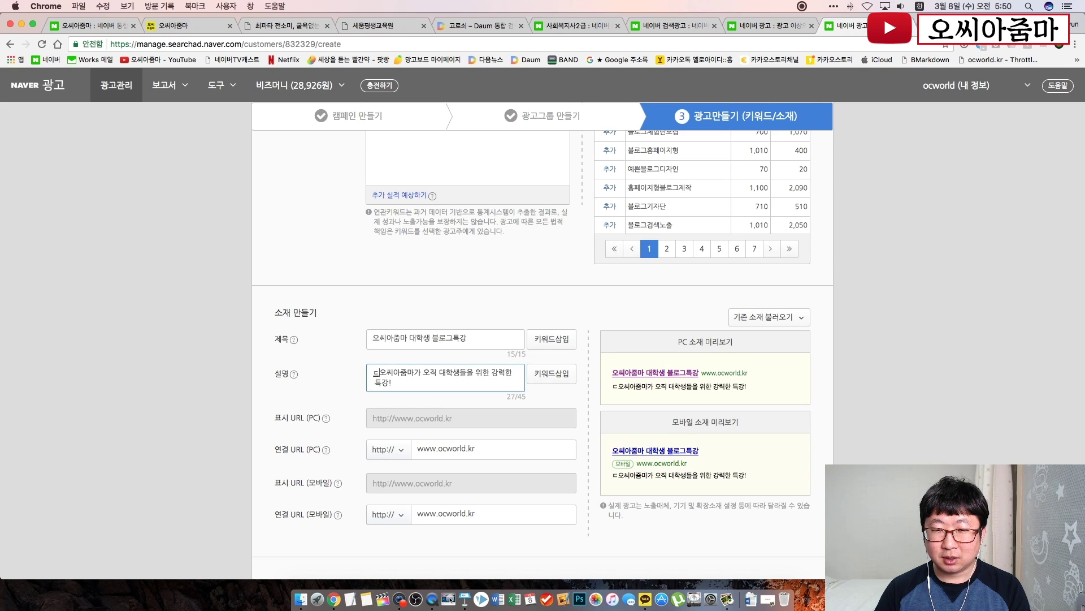
type(", 1만원에 ")
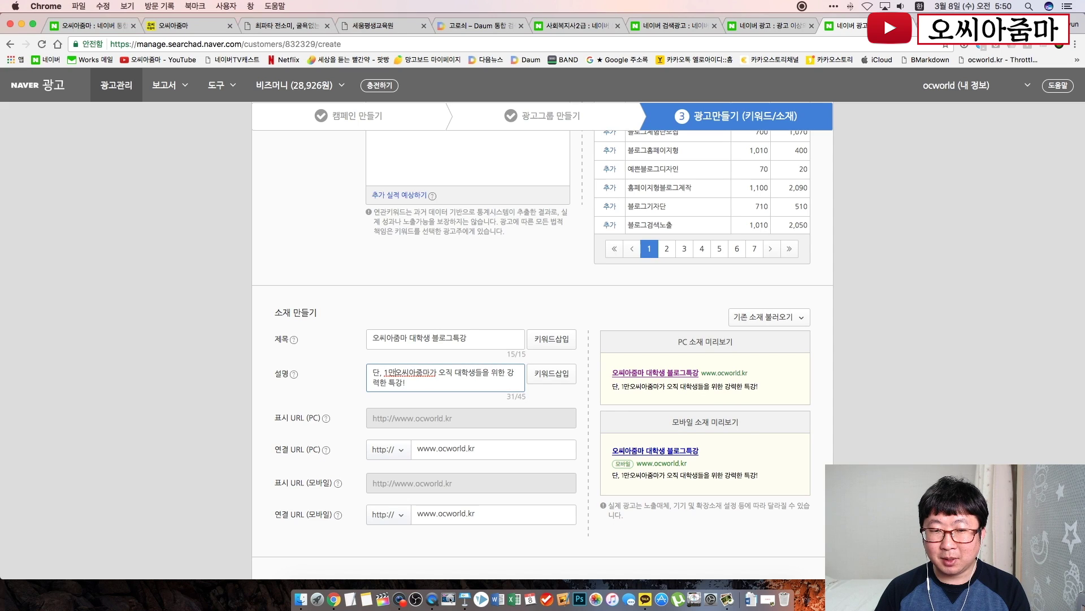
type("듣는 ")
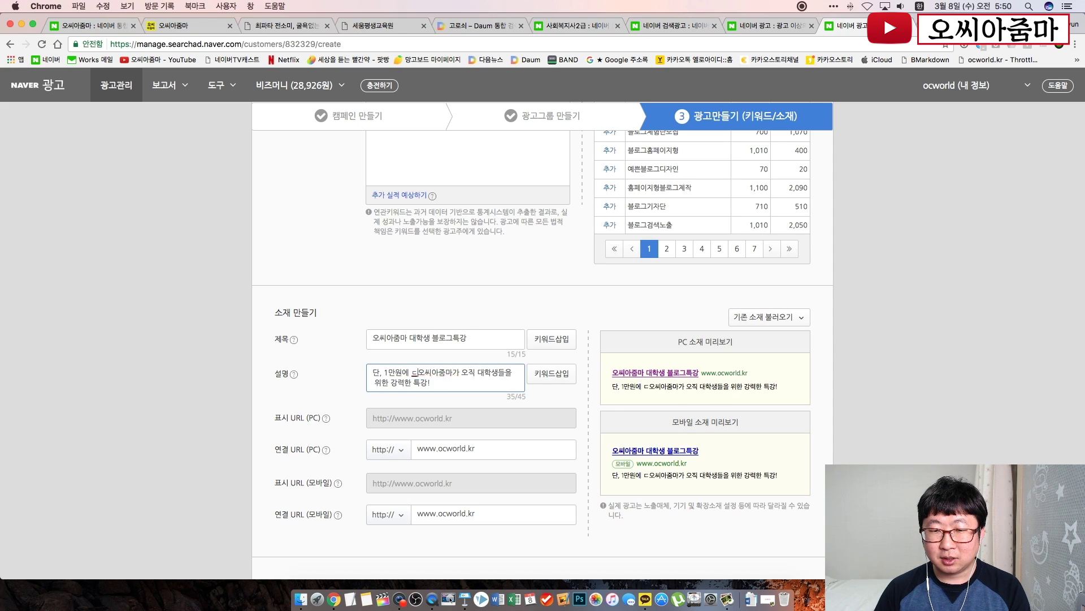
type("4시간")
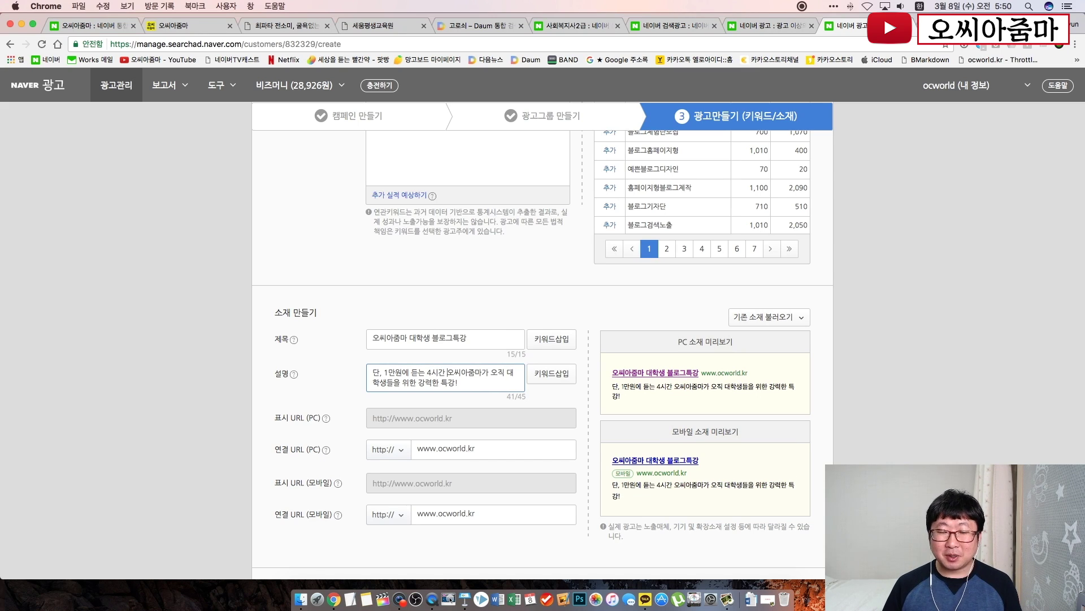
Replace the whole ad title with 오씨아줌마.
left_click(487, 342)
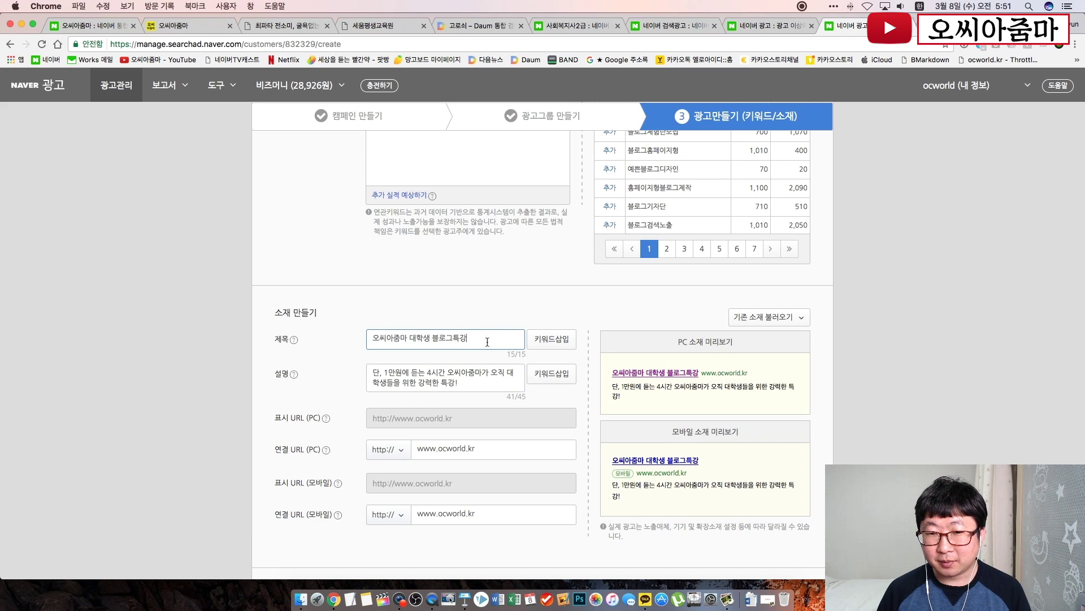
scroll(487, 342, "down", 2)
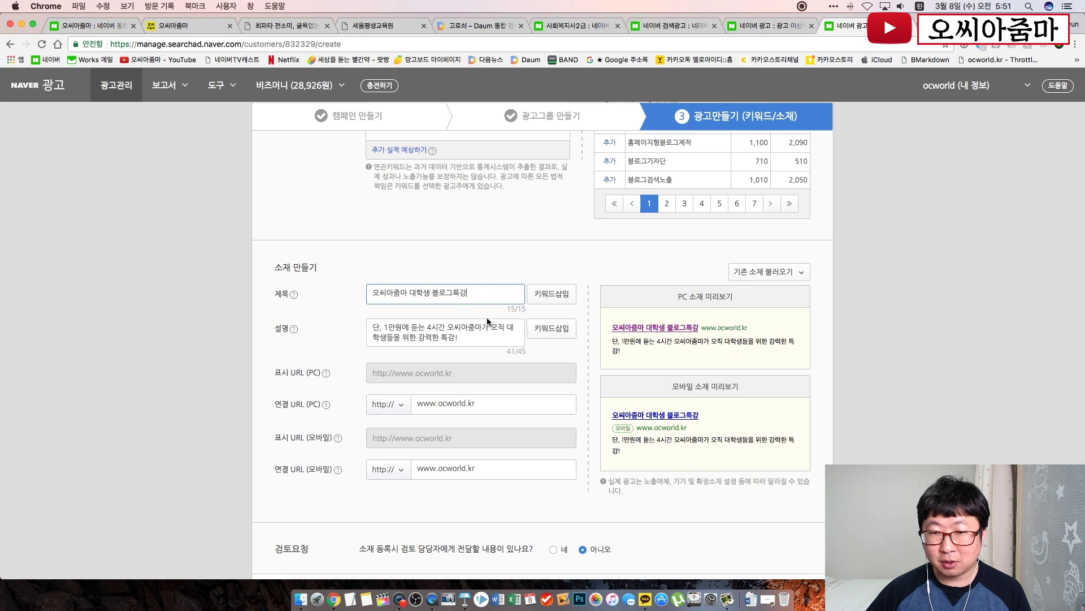
left_click(483, 294)
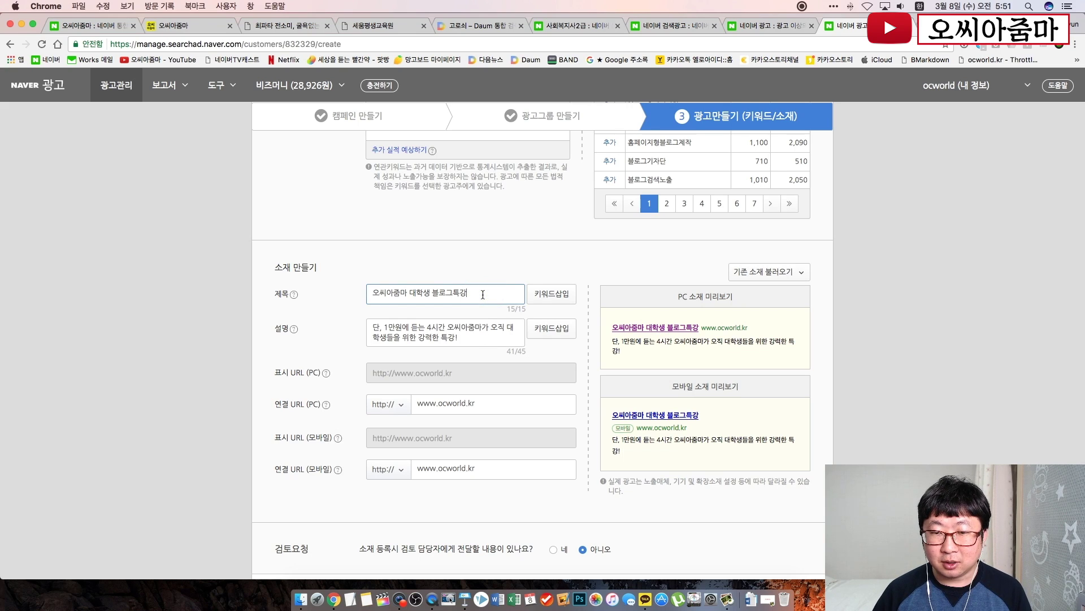
key("super+a")
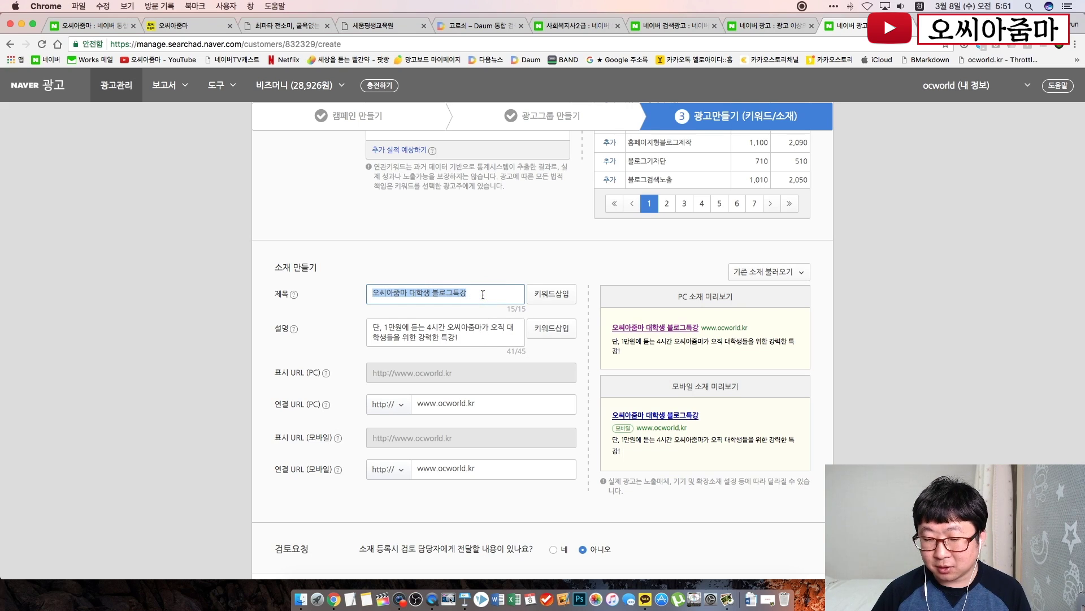
key("BackSpace")
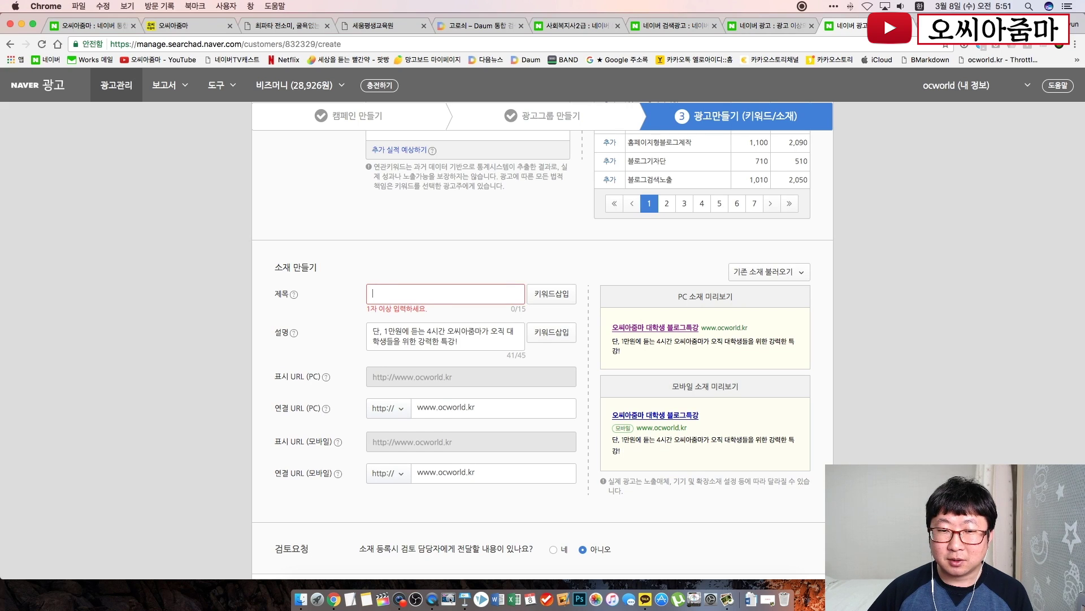
type("오씨아줌마")
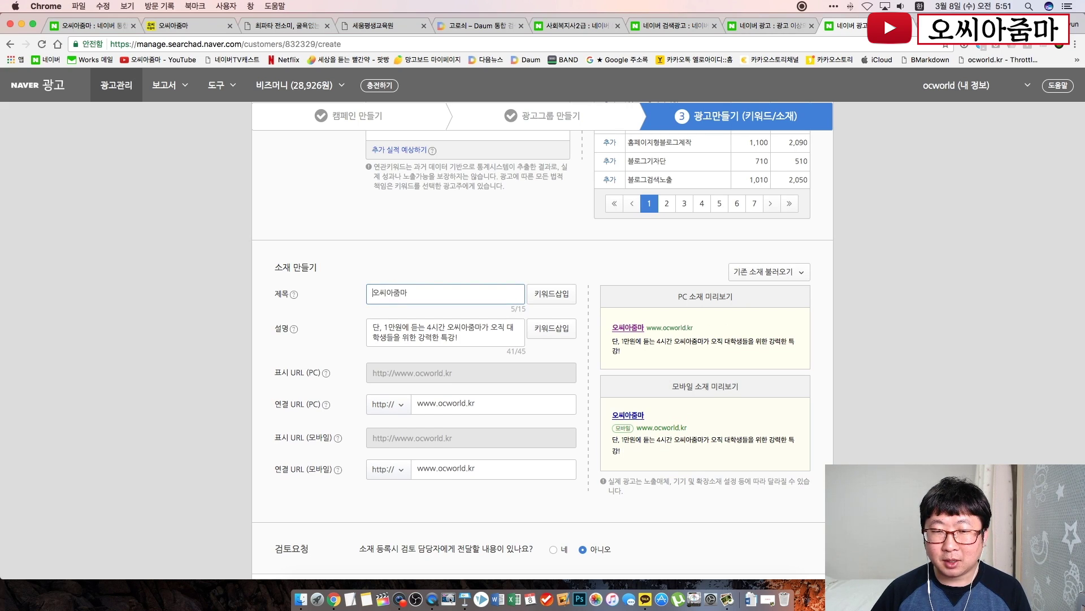
Insert a keyword placeholder into the ad title with 블로그마케팅 as the replacement keyword.
left_click(551, 294)
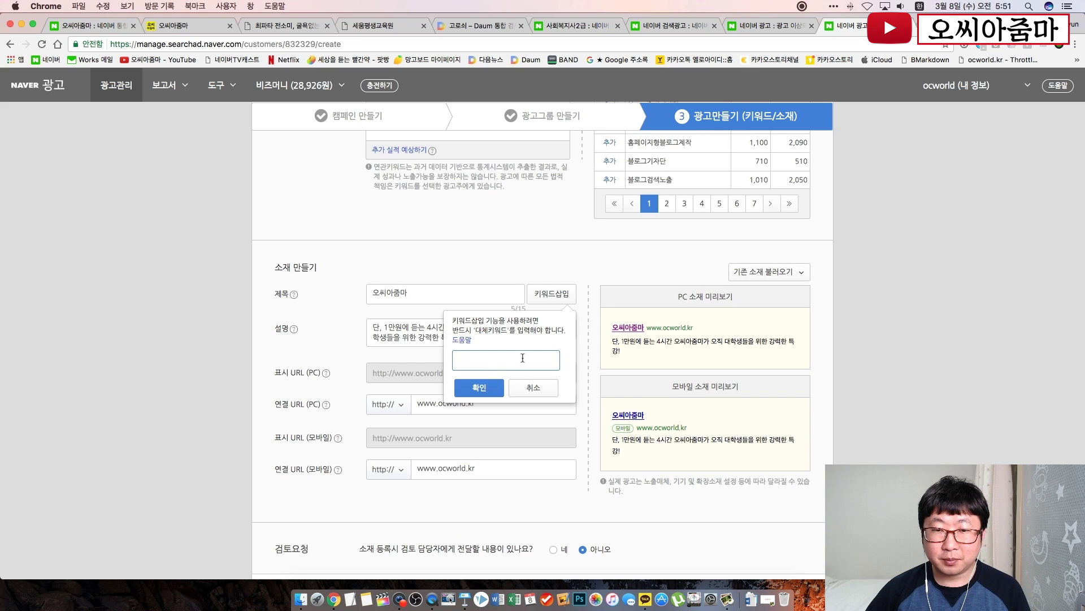
scroll(523, 357, "up", 5)
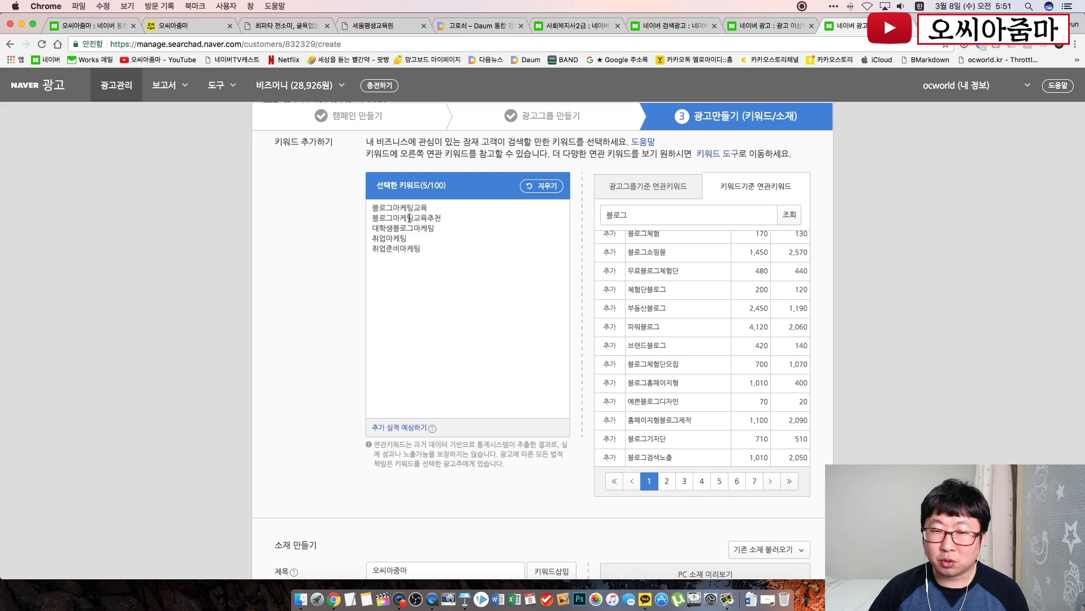
scroll(409, 217, "down", 5)
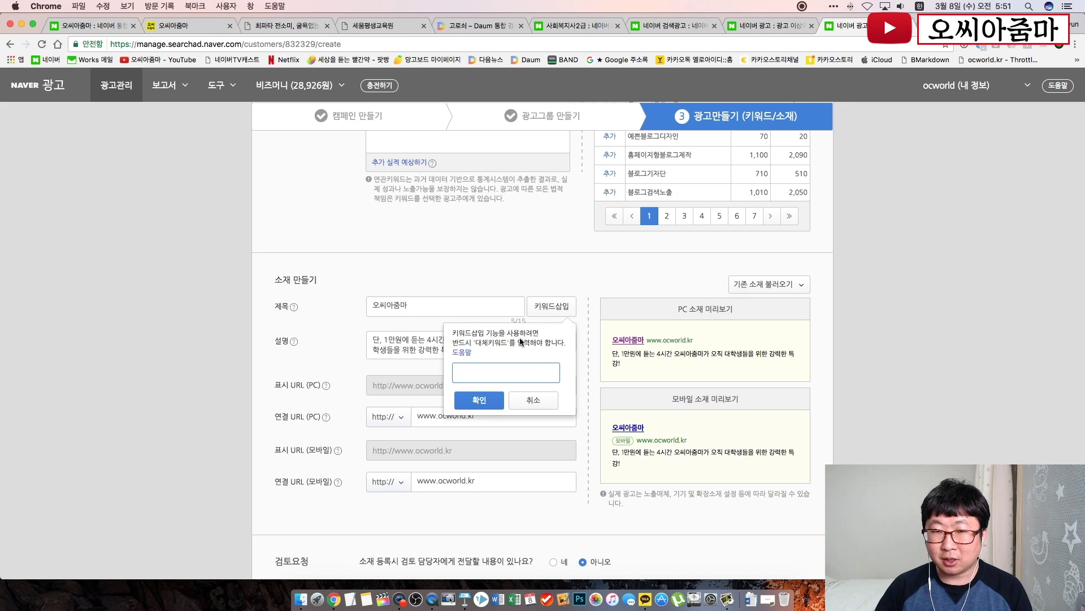
type("블로그매")
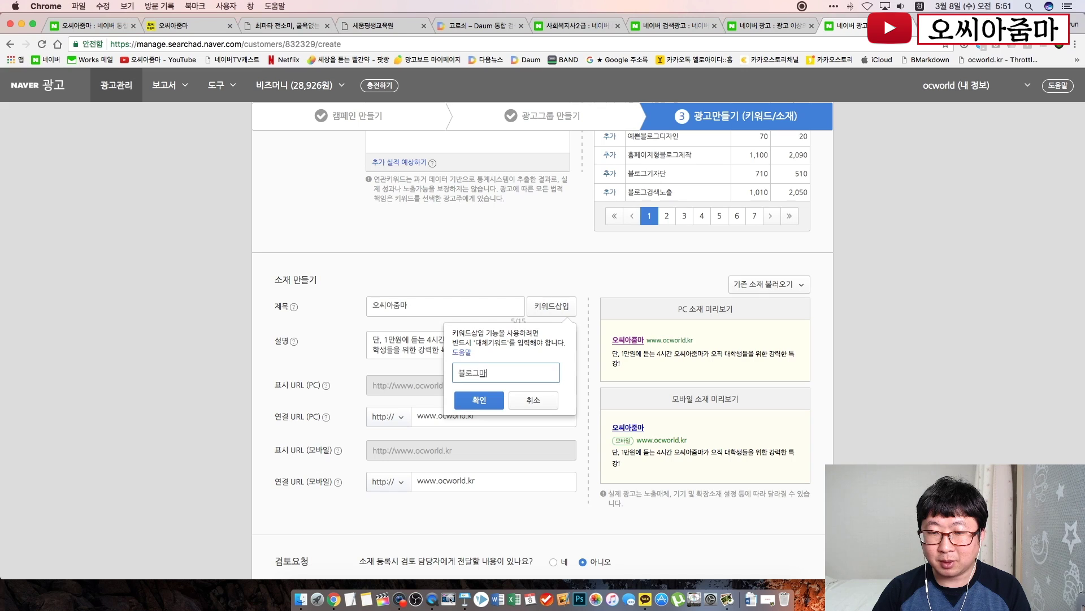
left_click(479, 400)
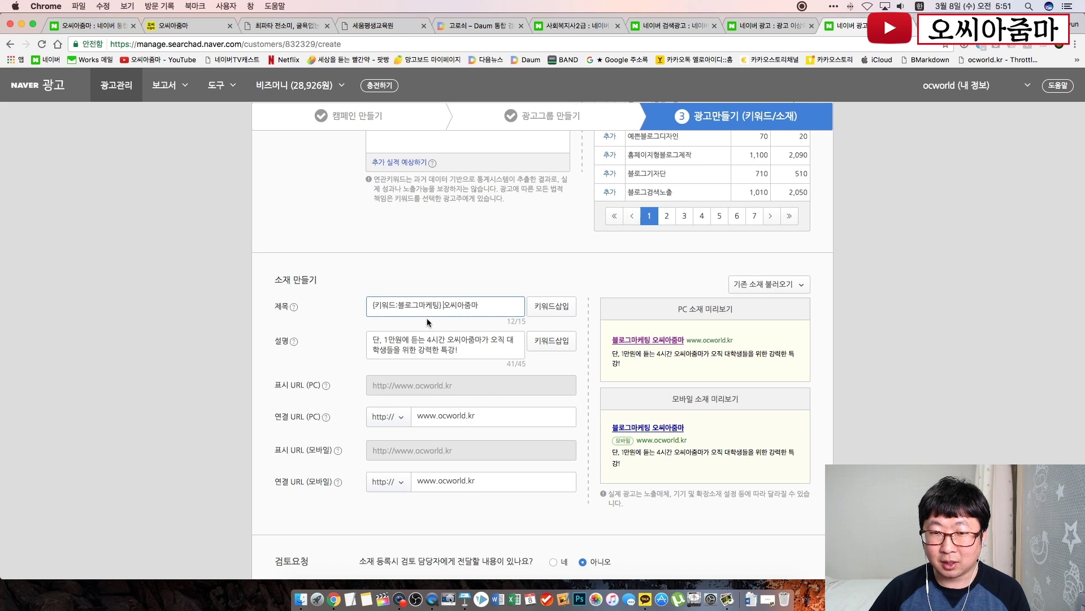
Change the replacement keyword in the ad title's placeholder to 블로그교육.
left_click(440, 305)
key("BackSpace")
key("BackSpace")
key("BackSpace")
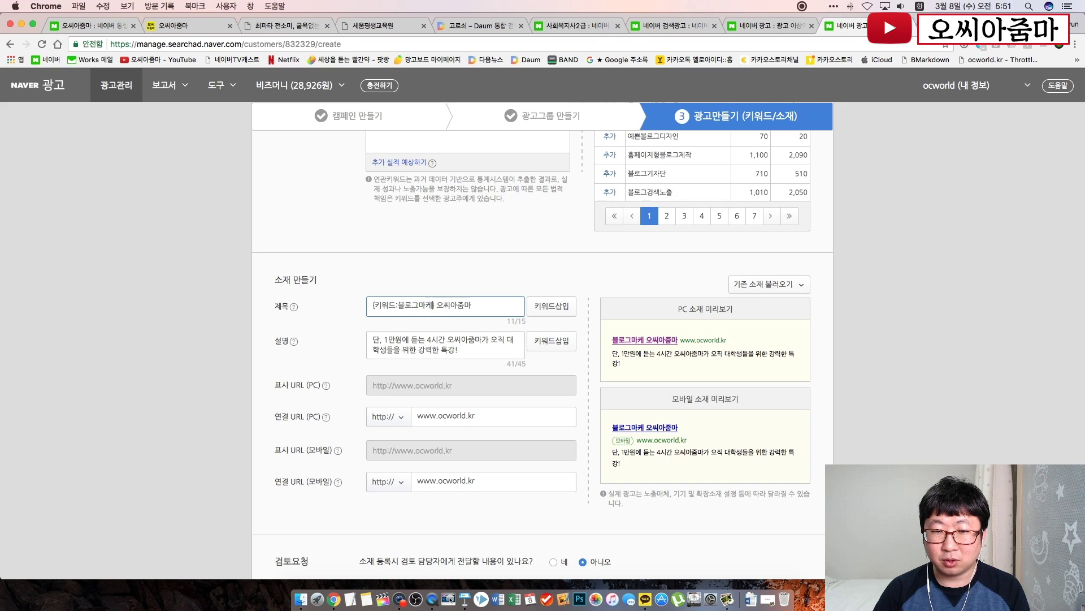
type("교육")
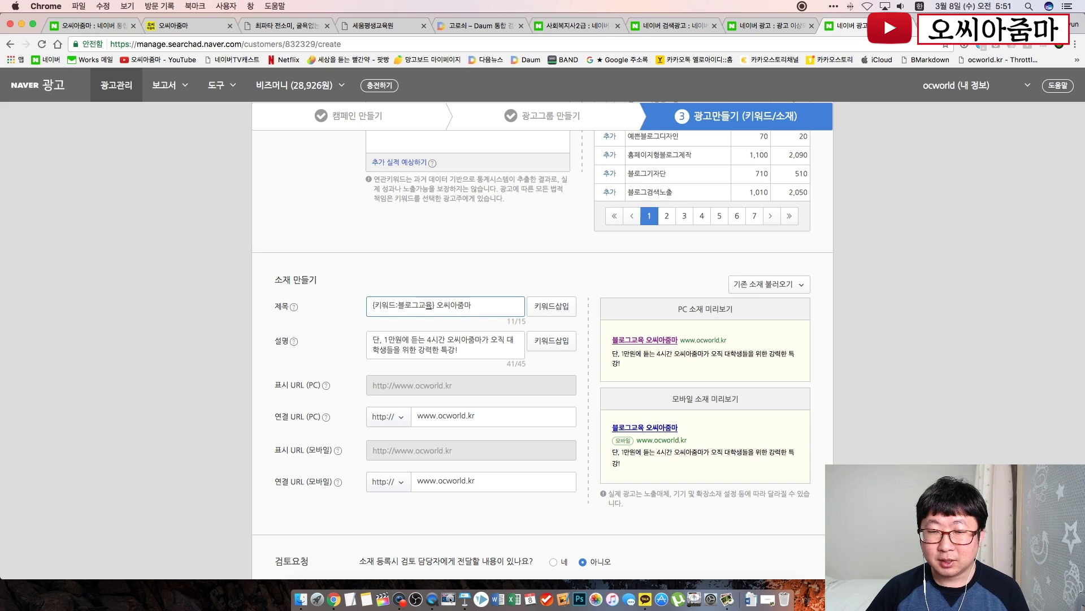
left_click(477, 304)
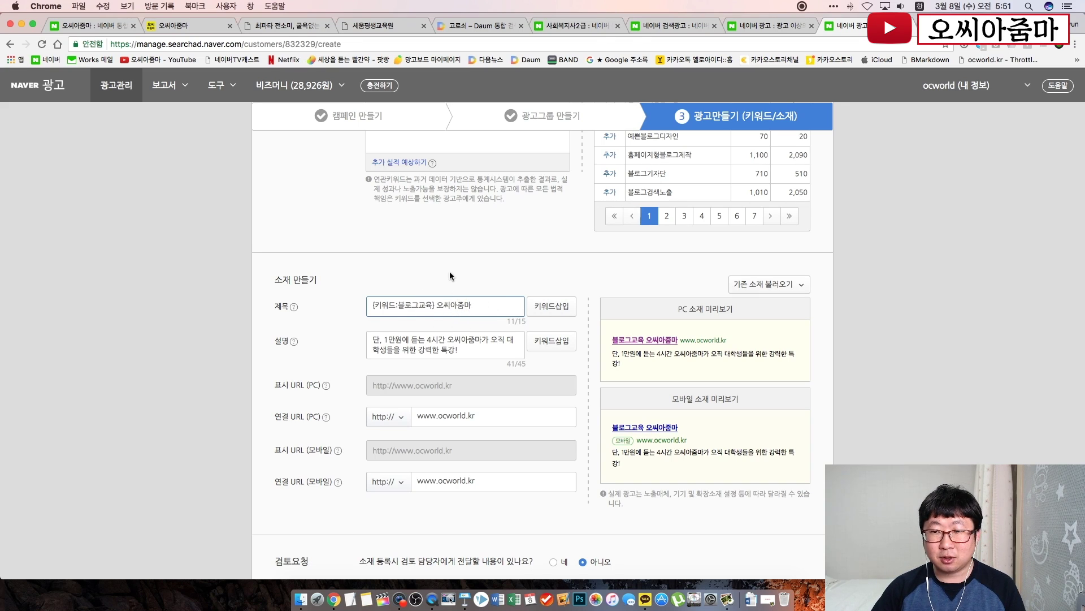
Compare the selected keywords, such as 블로그마케팅교육 and 취업마케팅, with the ad title containing the keyword placeholder.
scroll(450, 270, "up", 5)
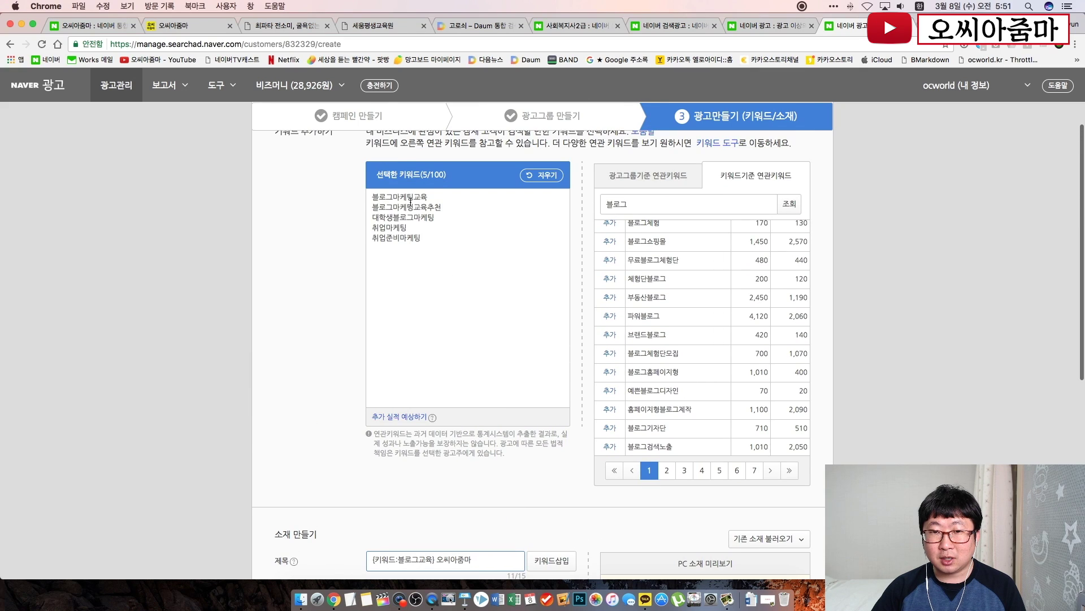
scroll(411, 202, "down", 5)
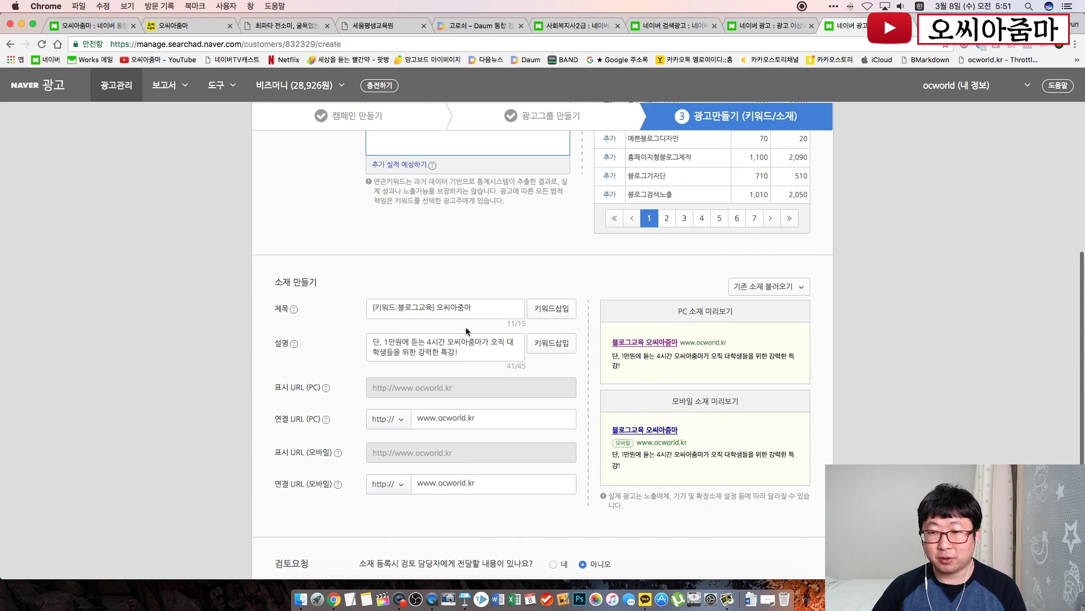
scroll(467, 331, "up", 6)
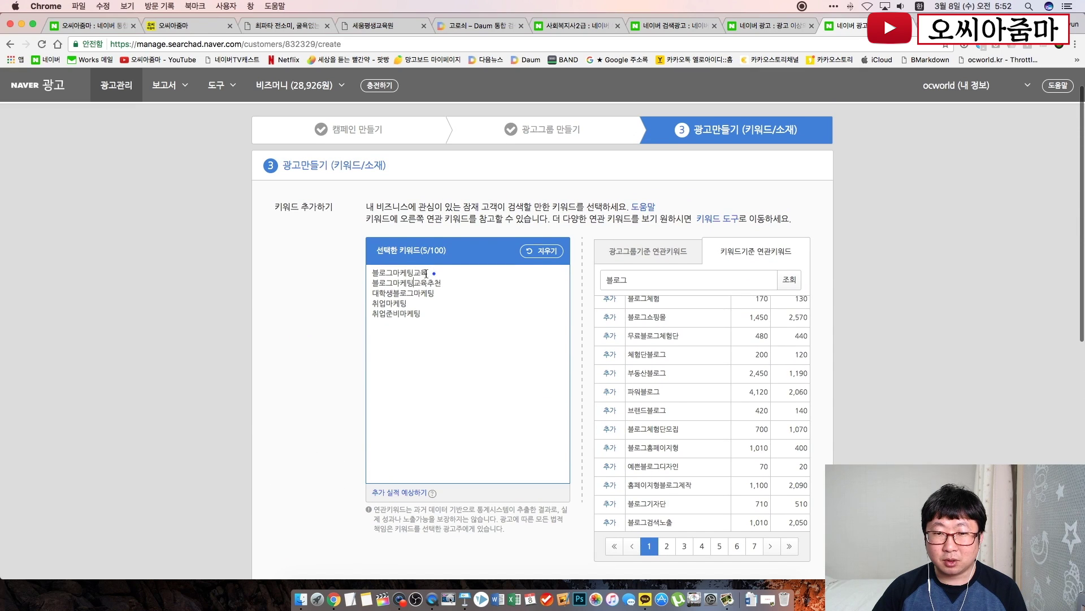
double_click(426, 274)
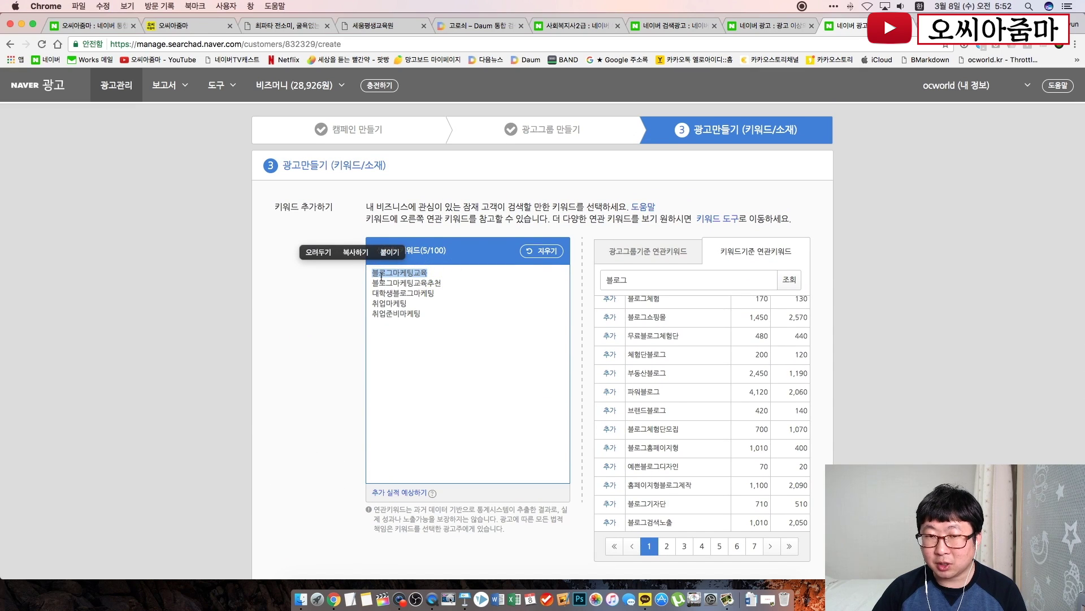
double_click(404, 303)
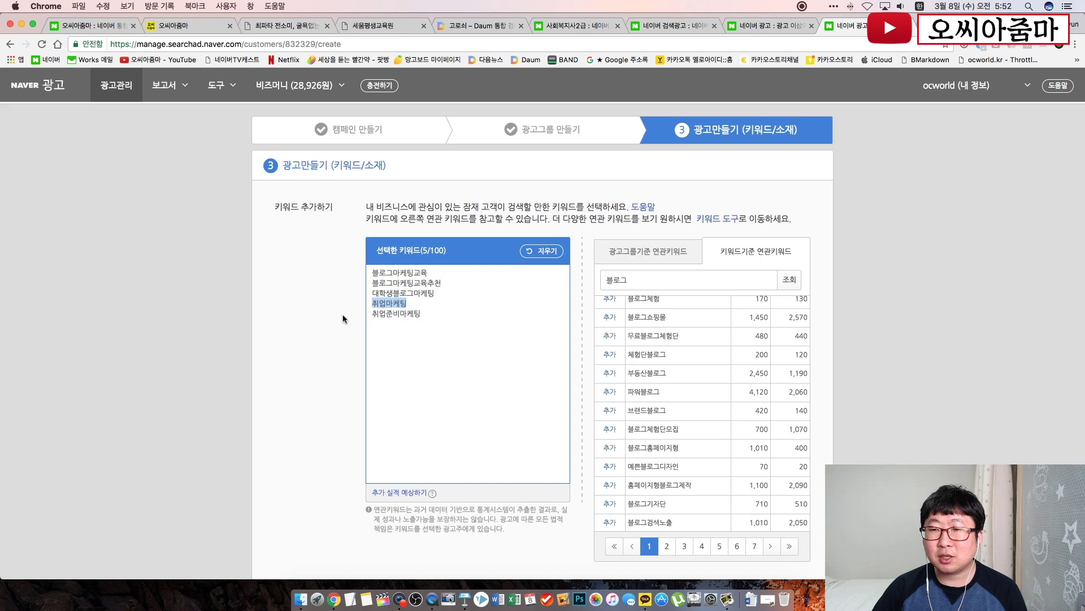
scroll(343, 318, "down", 1)
scroll(343, 318, "down", 5)
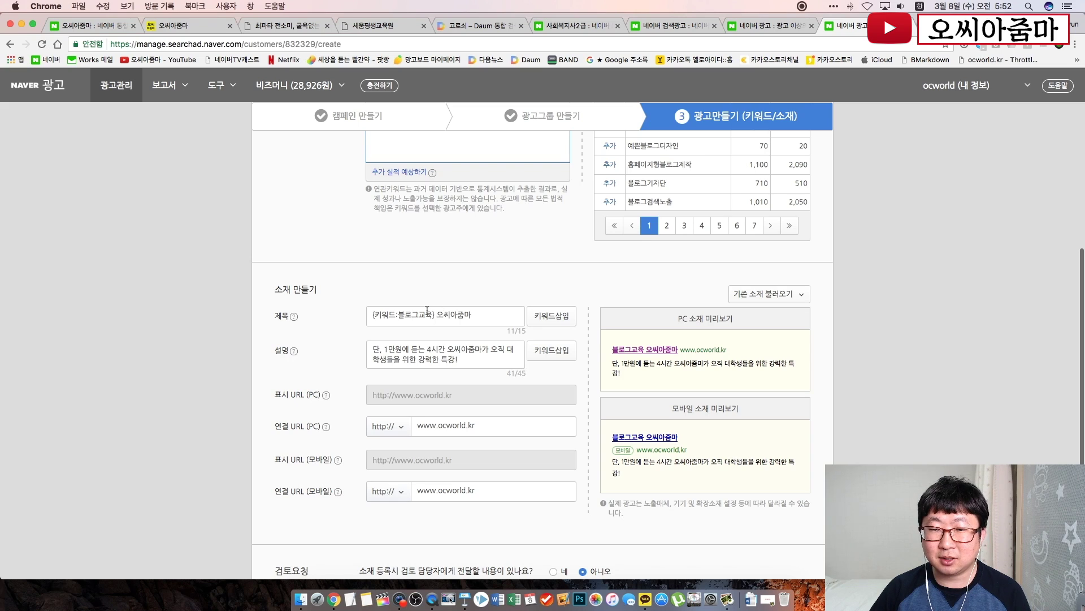
Remove the keyword placeholder from the ad title and make the title 오씨아줌마의 취업준비 마케팅.
left_click_drag(436, 315, 371, 314)
key("BackSpace")
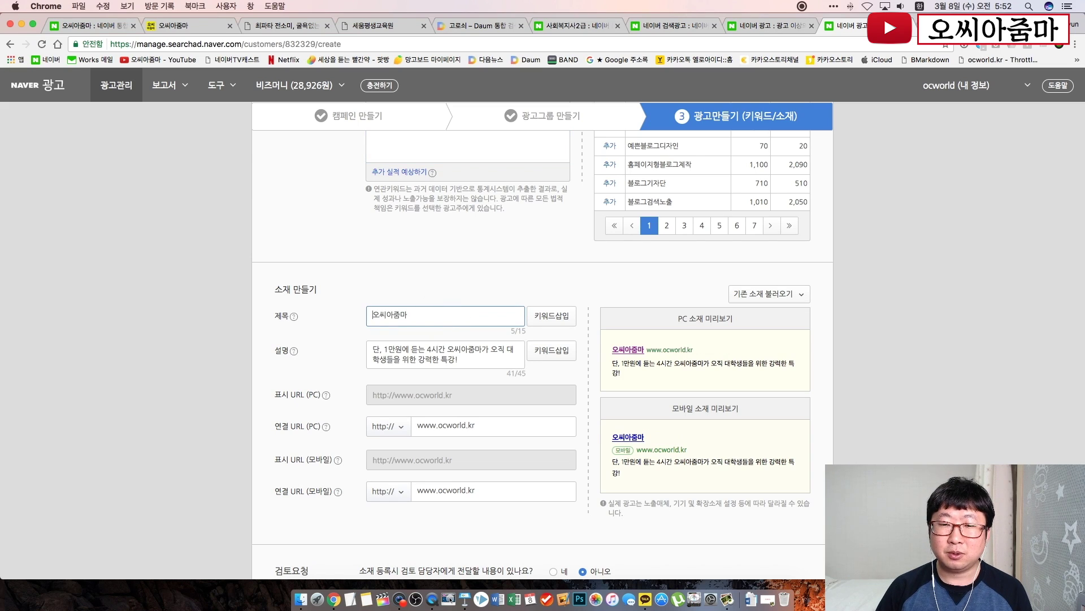
type("의")
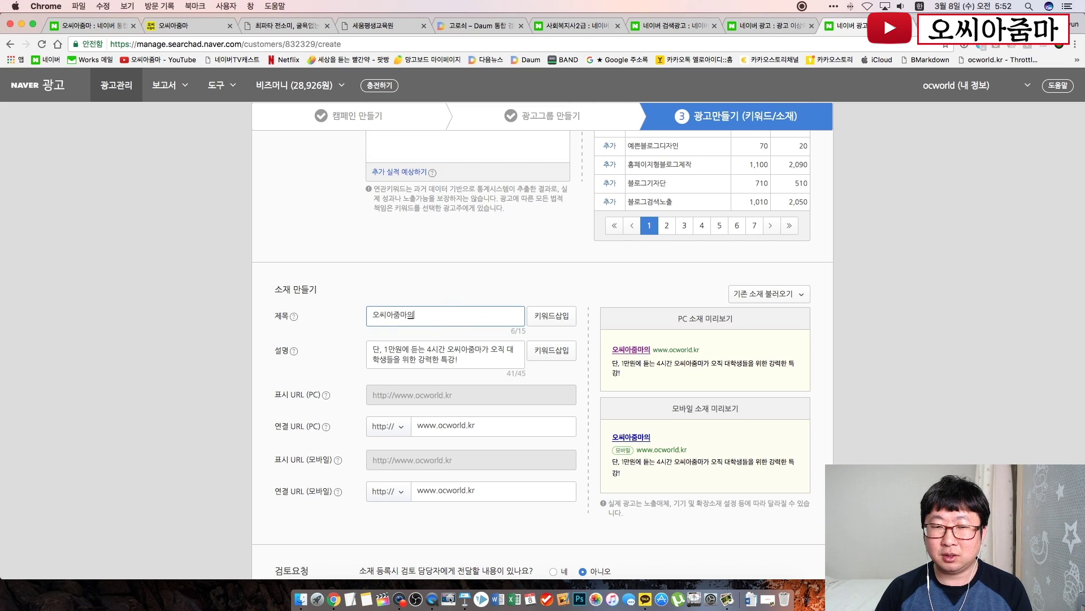
type(" 취업준비 매")
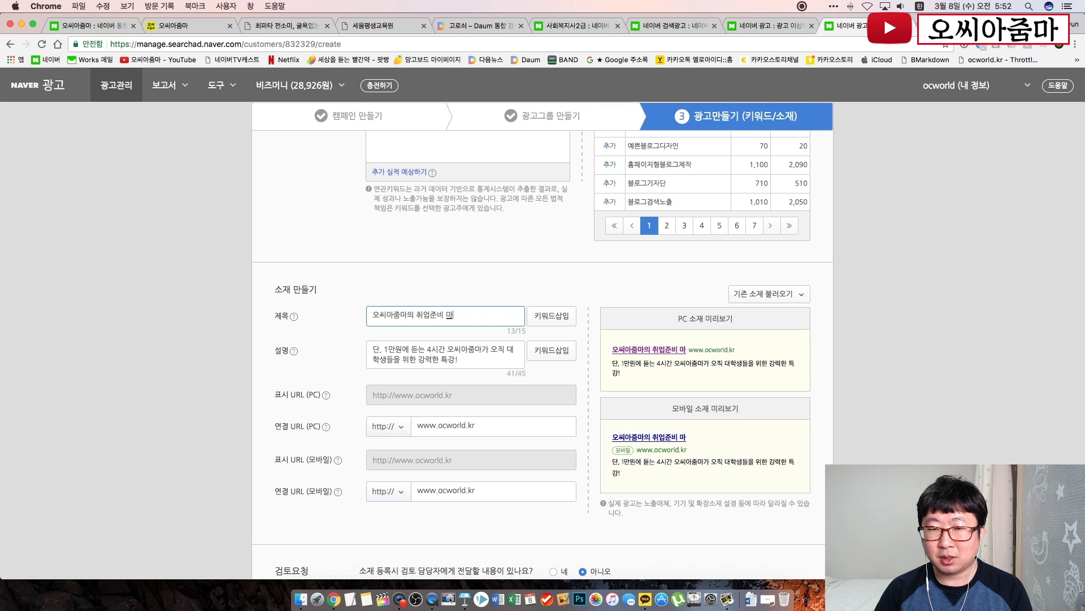
key("BackSpace")
type("케팅 팁")
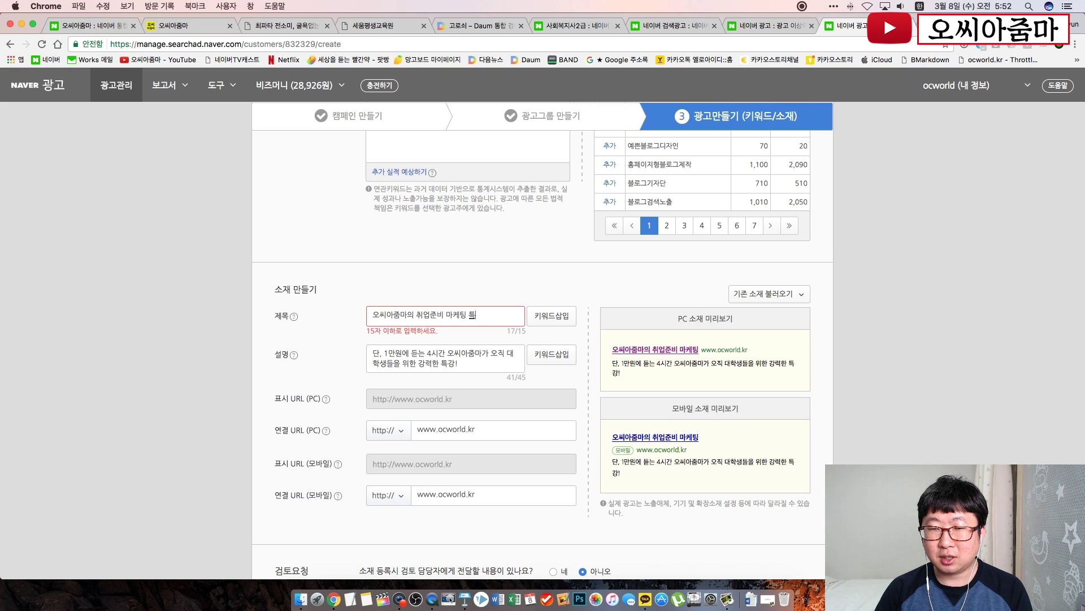
key("BackSpace")
key("BackSpace")
key("BackSpace")
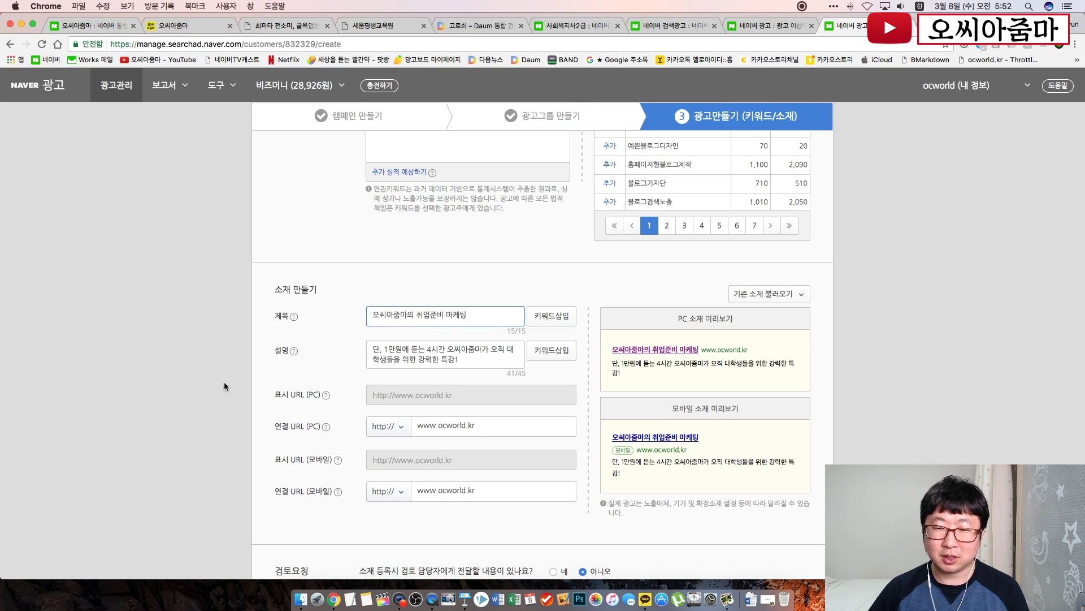
left_click(221, 388)
Open the 강의일정 page on the 오씨아줌마 website, copy its web address and look over the schedule.
scroll(208, 392, "down", 3)
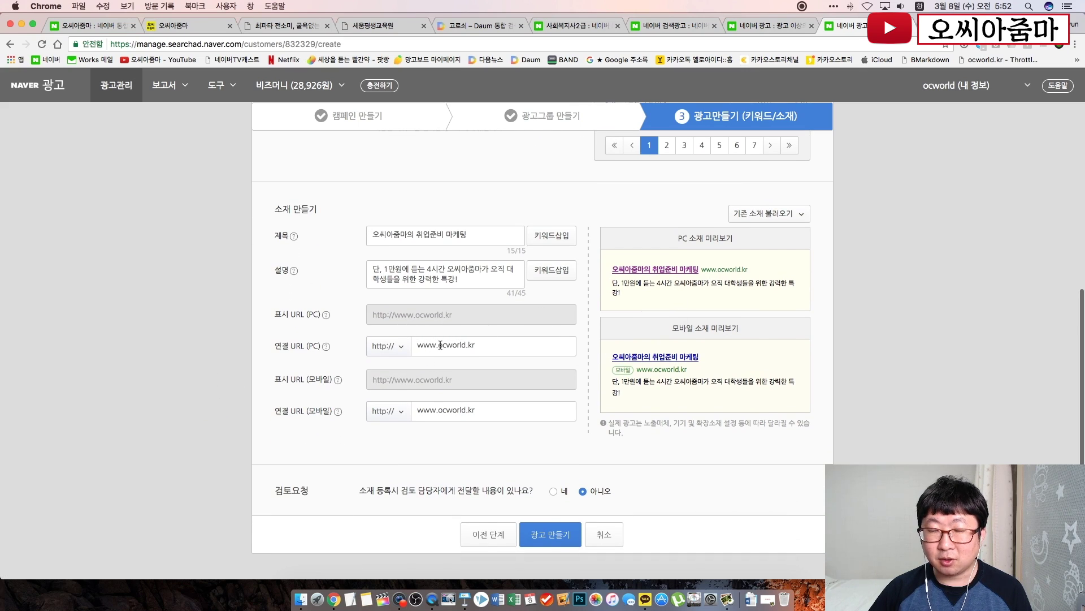
left_click(198, 27)
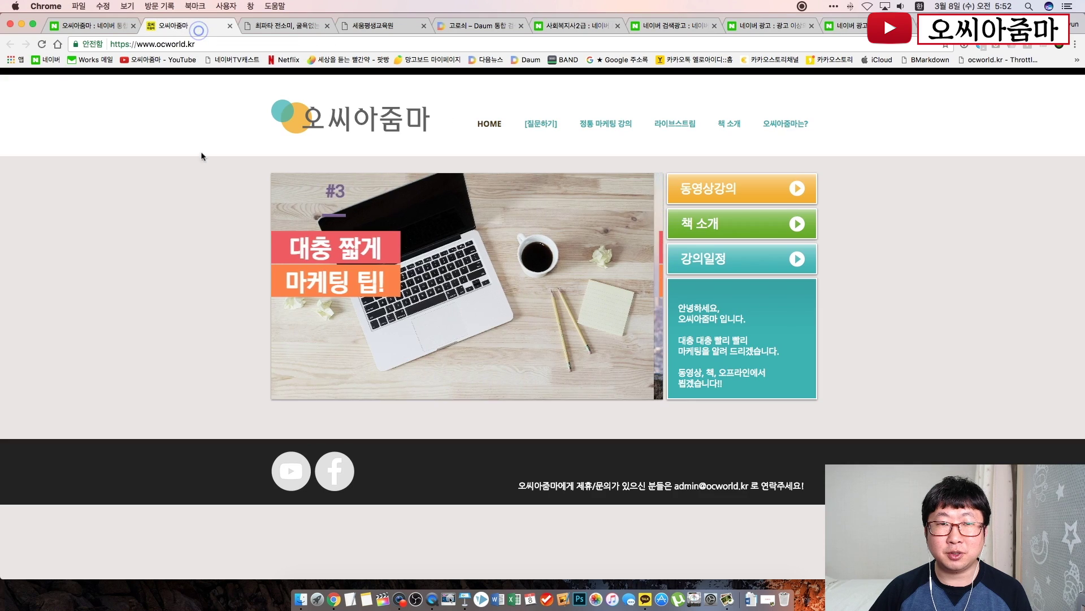
left_click(613, 129)
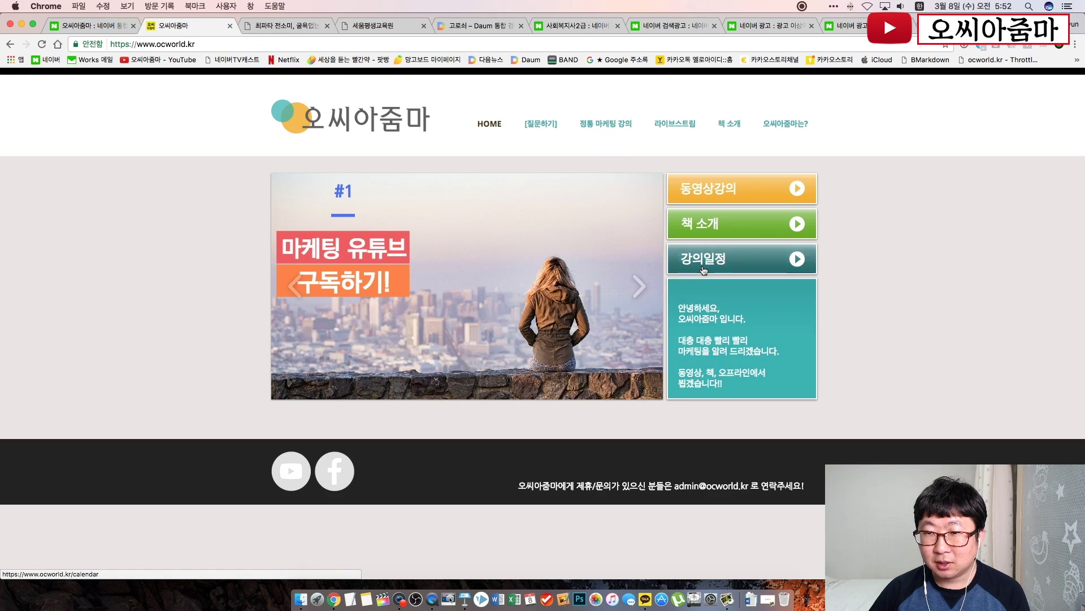
left_click(704, 269)
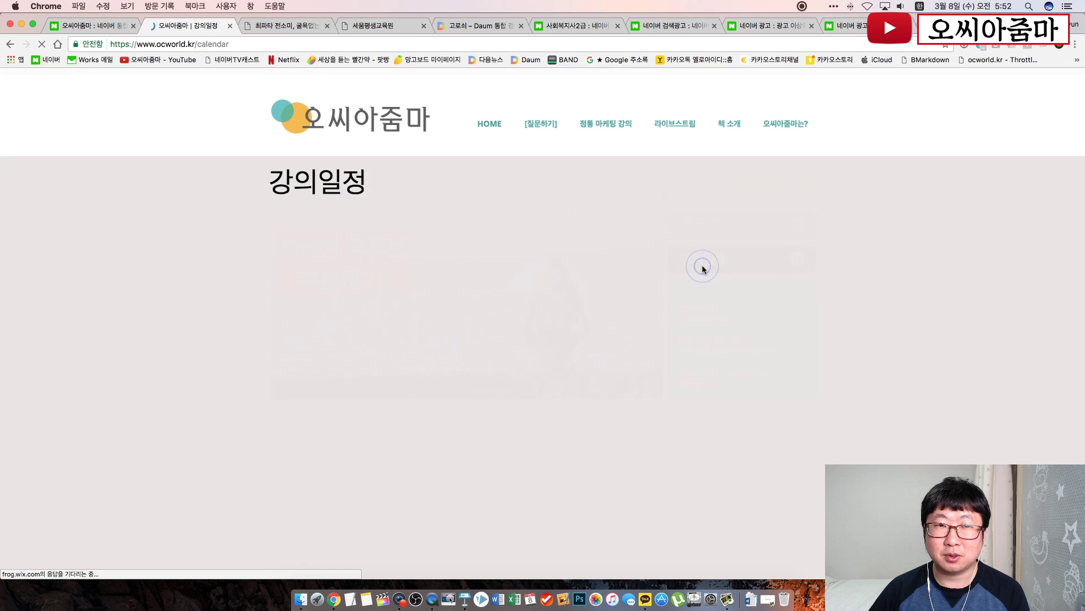
left_click(252, 44)
key("super+c")
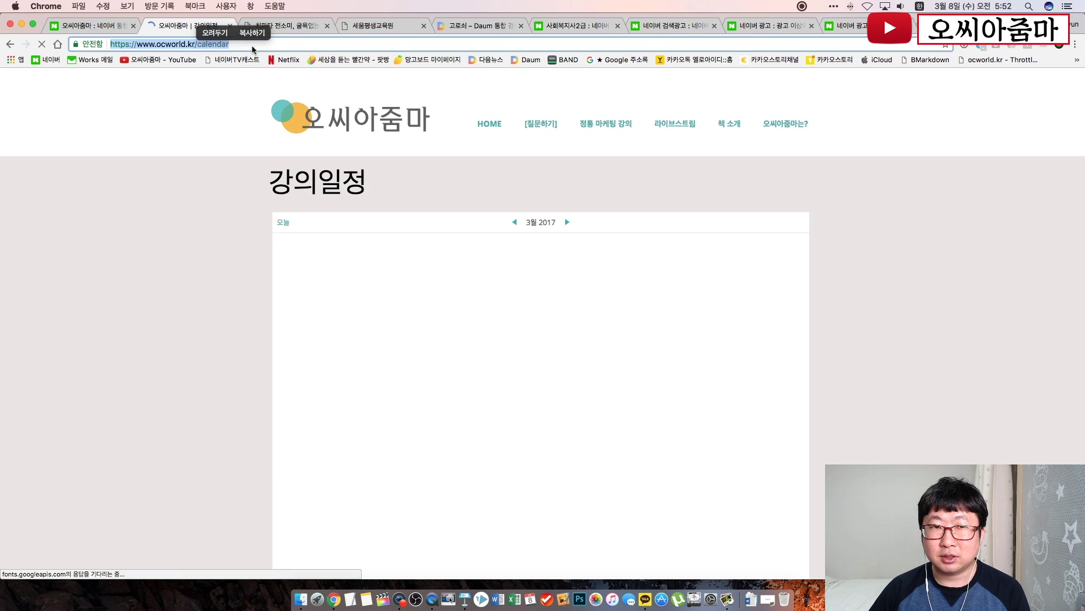
scroll(215, 347, "down", 5)
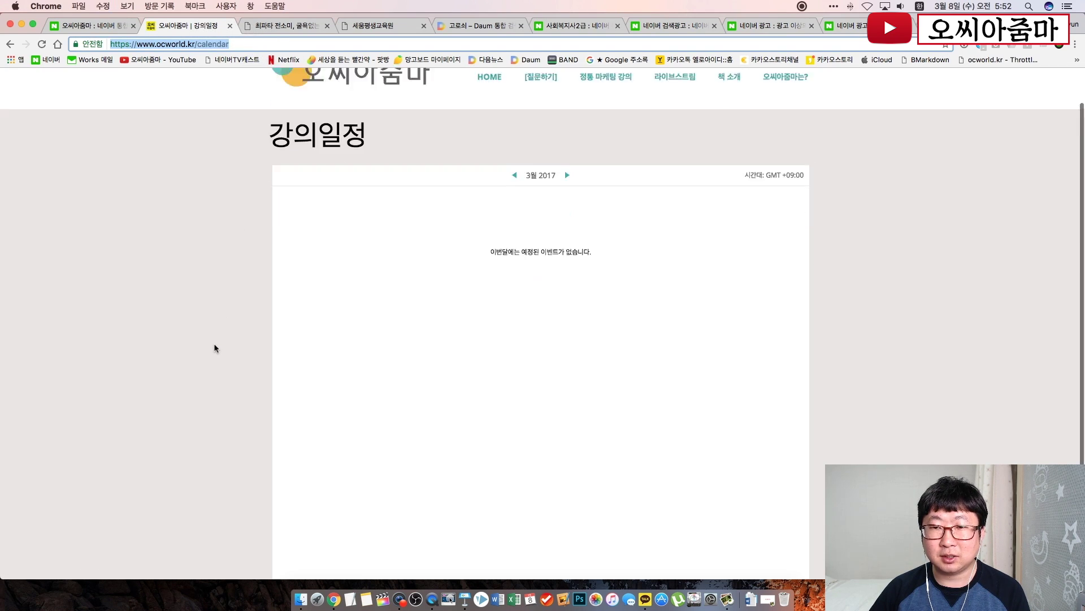
scroll(215, 347, "up", 5)
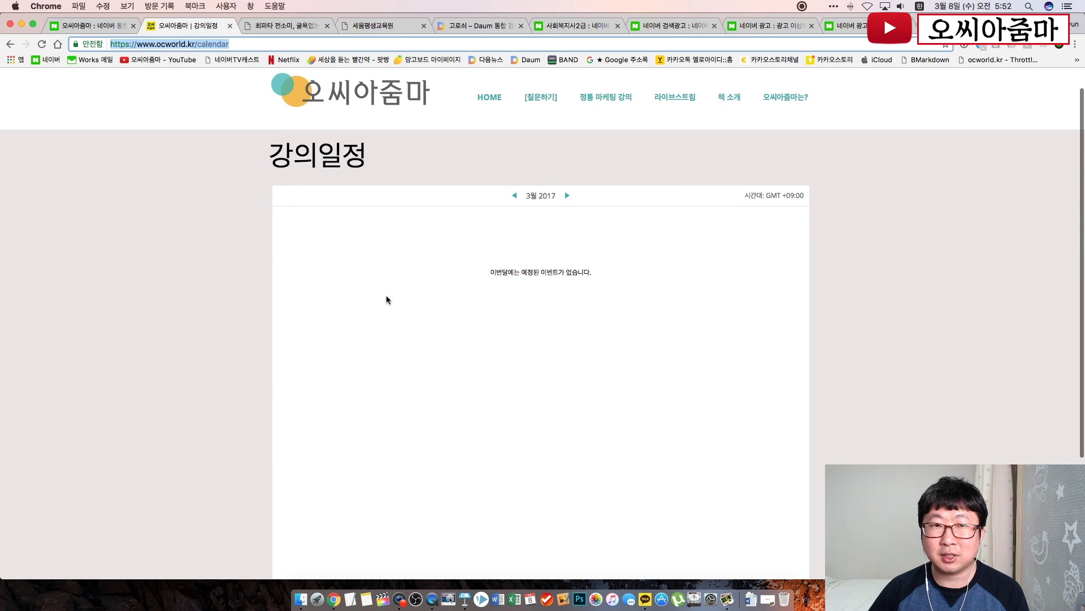
scroll(387, 298, "down", 5)
scroll(388, 298, "up", 4)
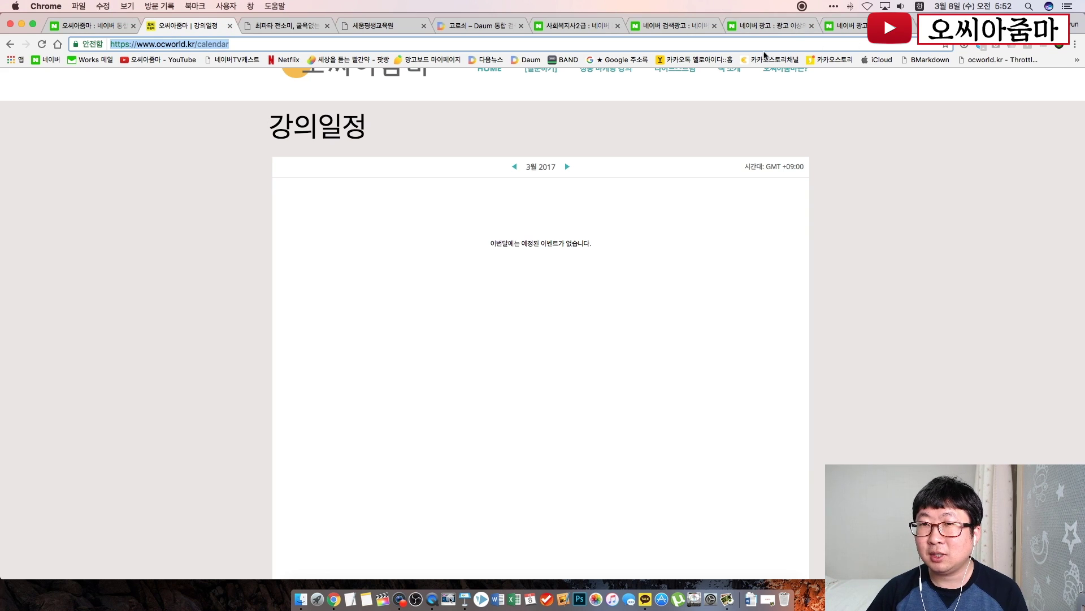
left_click(874, 26)
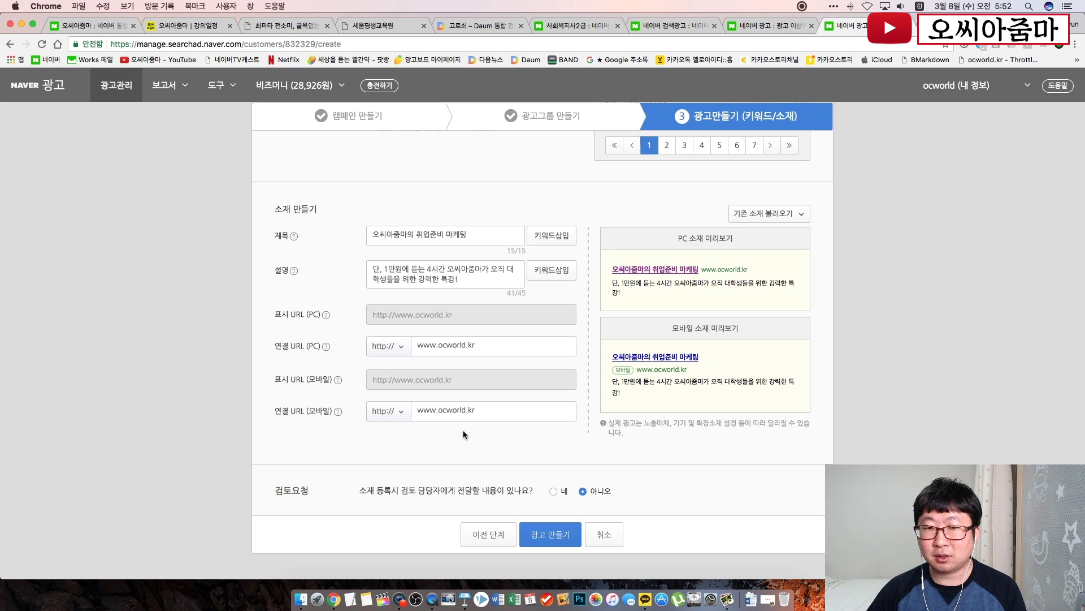
triple_click(441, 345)
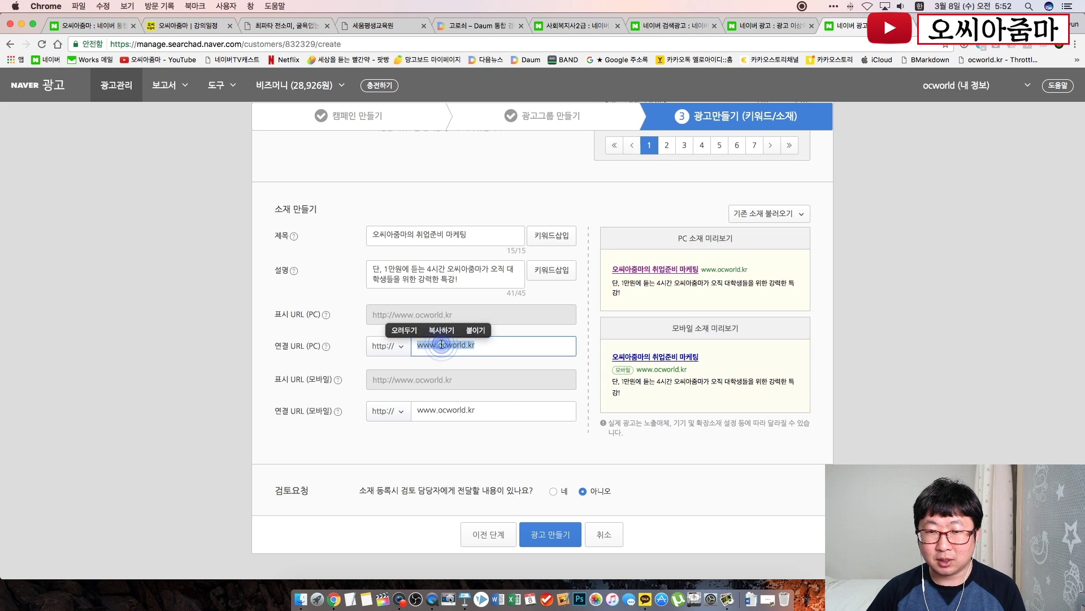
key("super+v")
triple_click(458, 410)
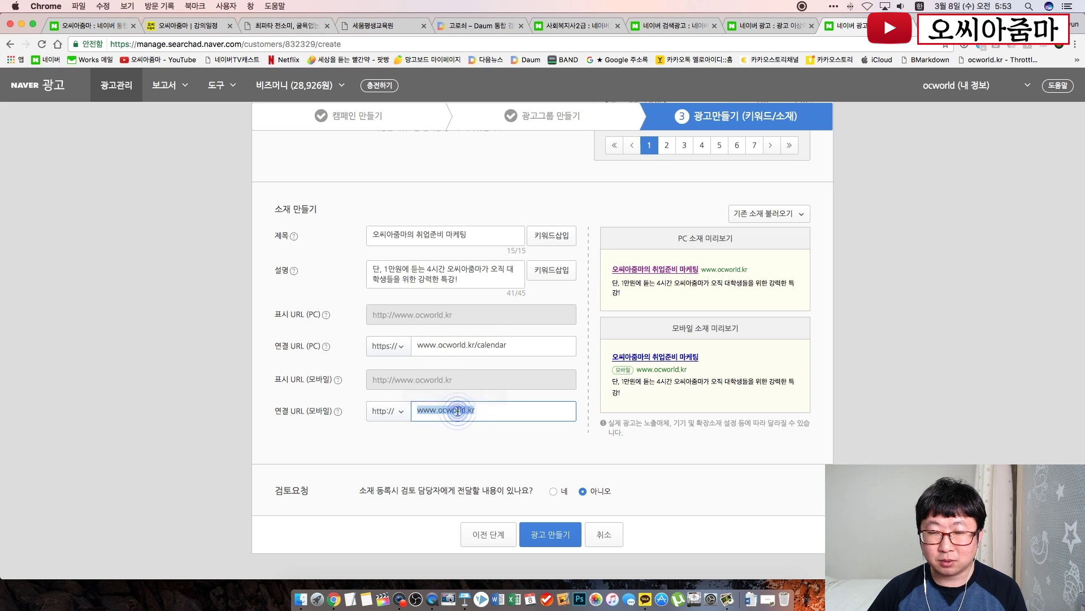
key("super+v")
left_click(746, 525)
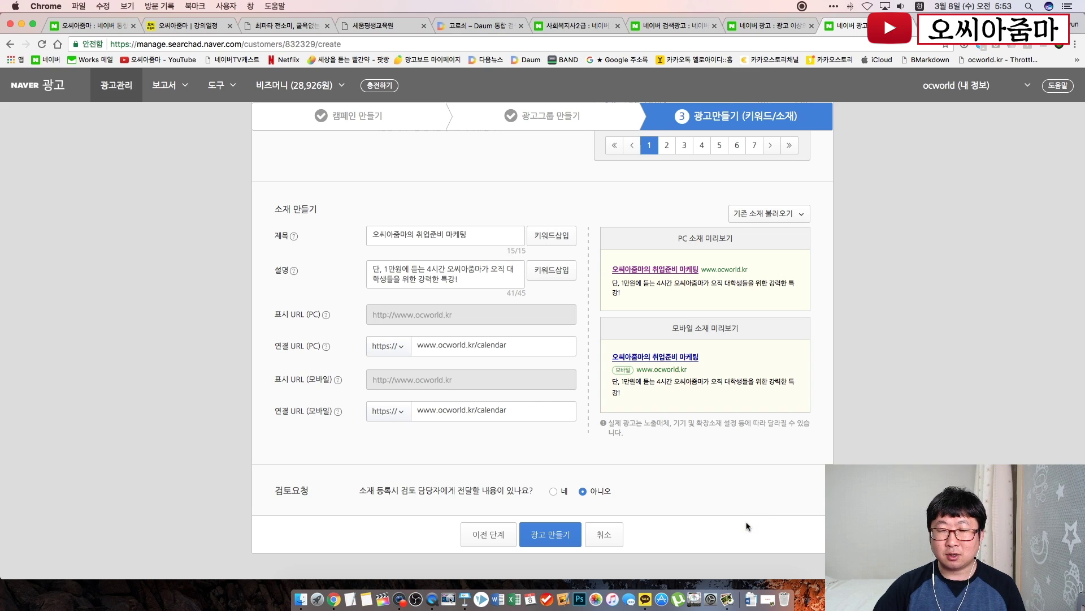
Submit the completed keywords and creative to create the ad.
scroll(746, 526, "down", 2)
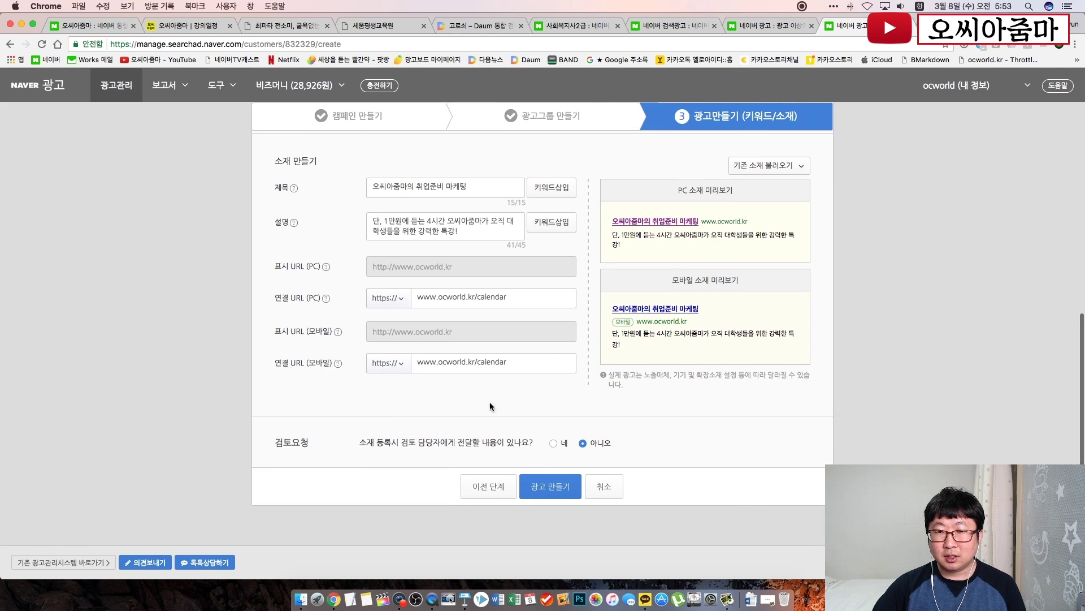
left_click(546, 487)
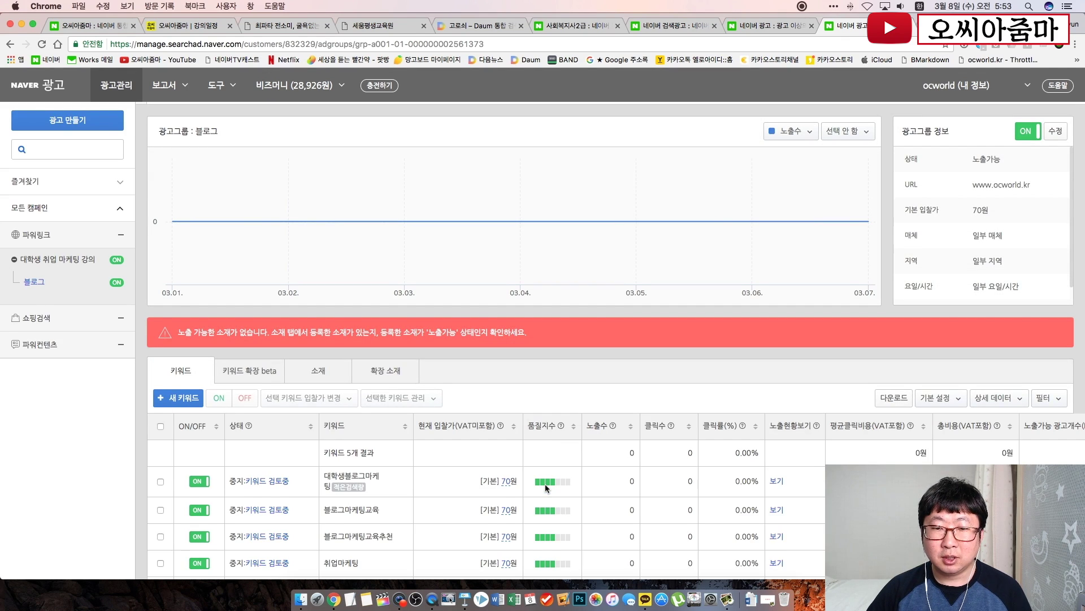
Select all five keywords for a bulk bid change and choose the PC 통합검색(파워링크+비즈사이트) 1위 평균 입찰가 option.
scroll(545, 489, "down", 3)
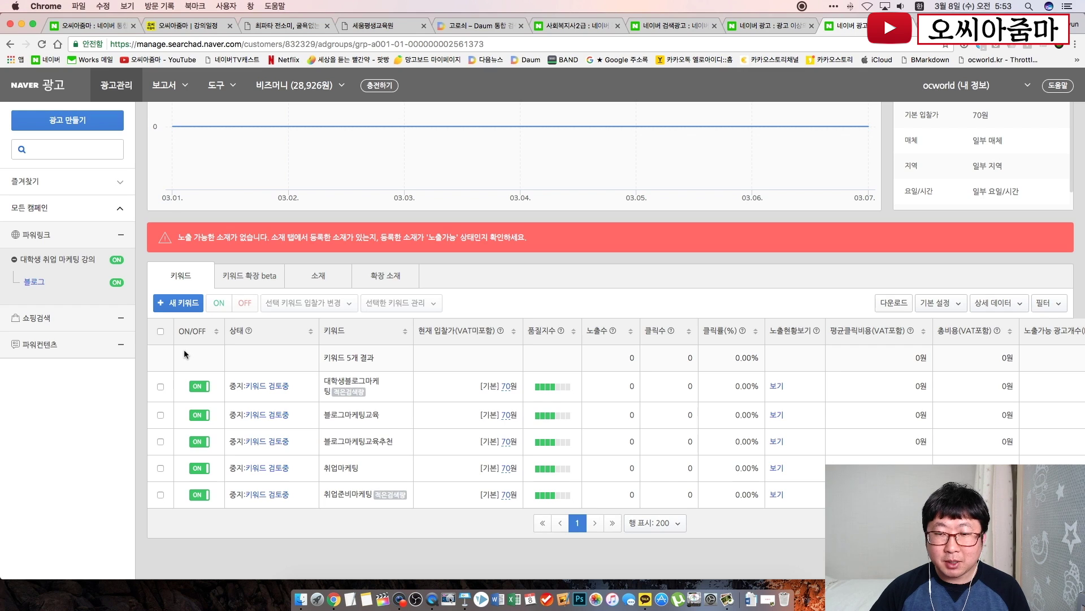
left_click(160, 333)
left_click(332, 307)
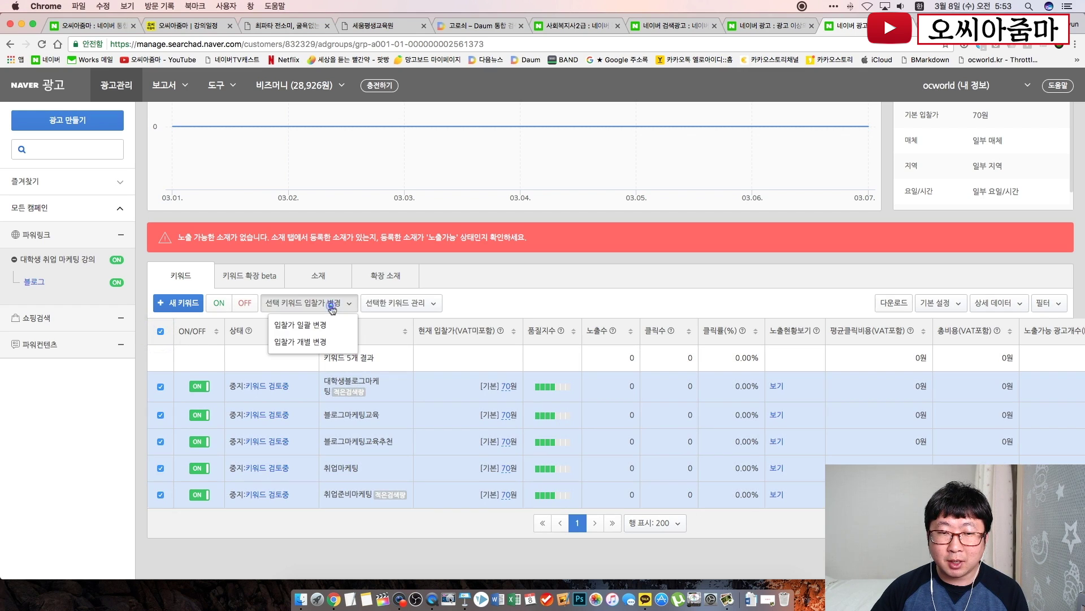
left_click(328, 325)
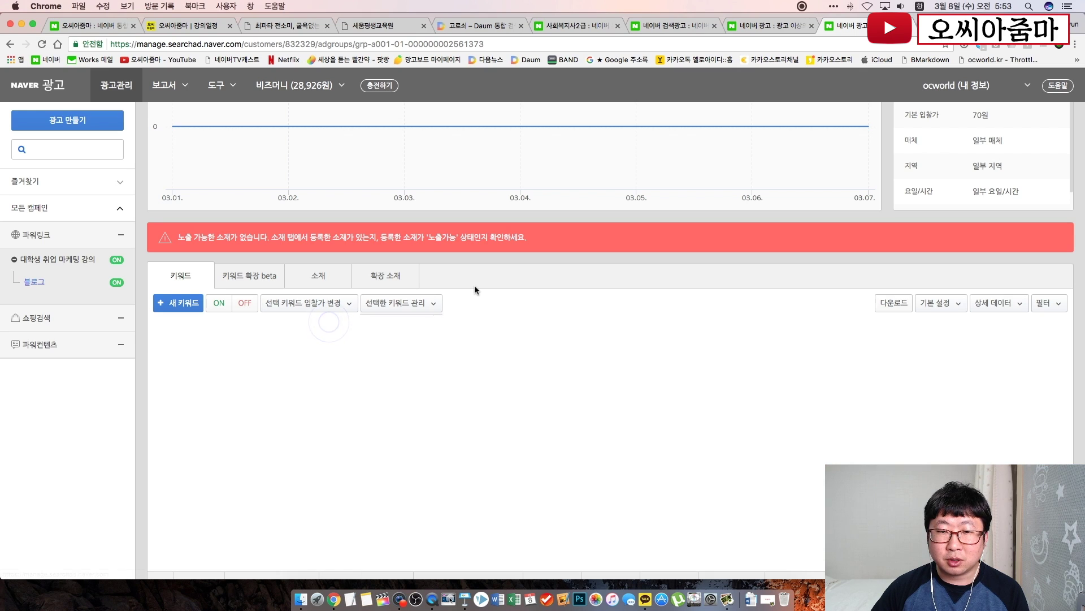
scroll(541, 290, "down", 3)
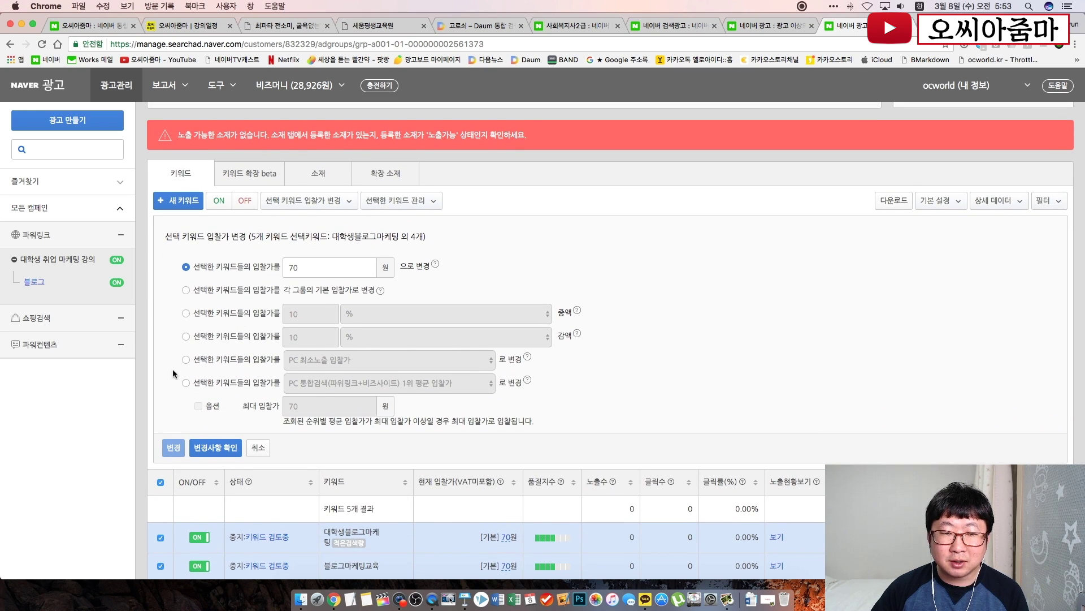
left_click(186, 383)
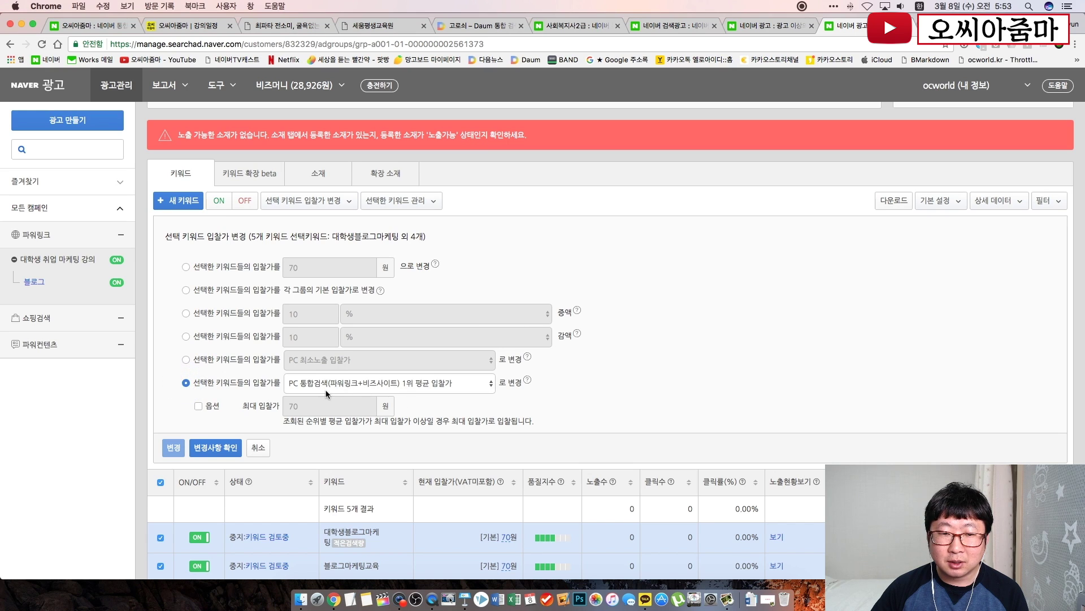
left_click(337, 390)
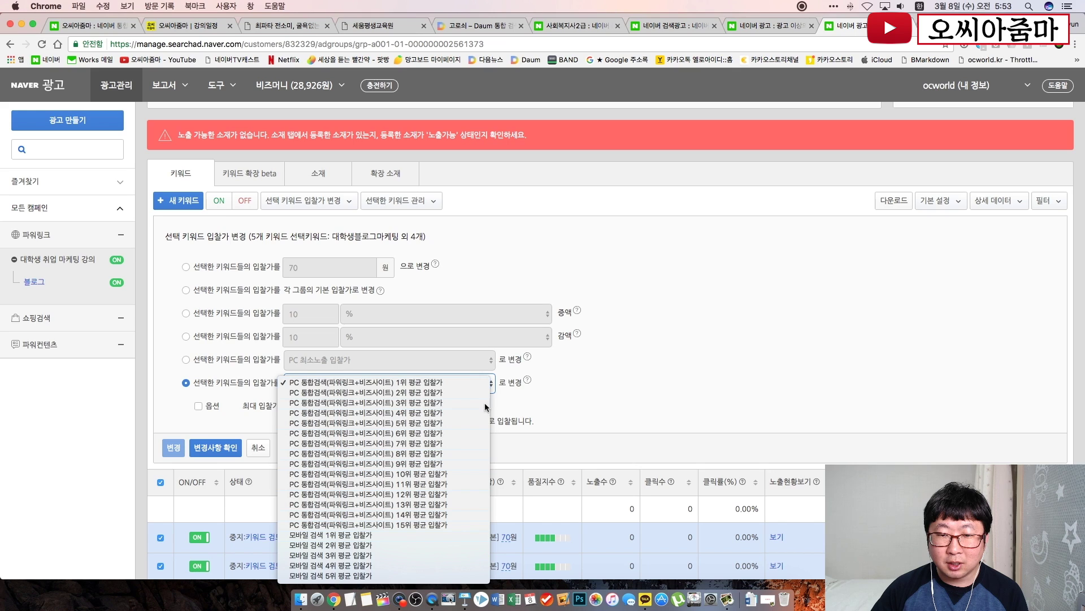
left_click(452, 382)
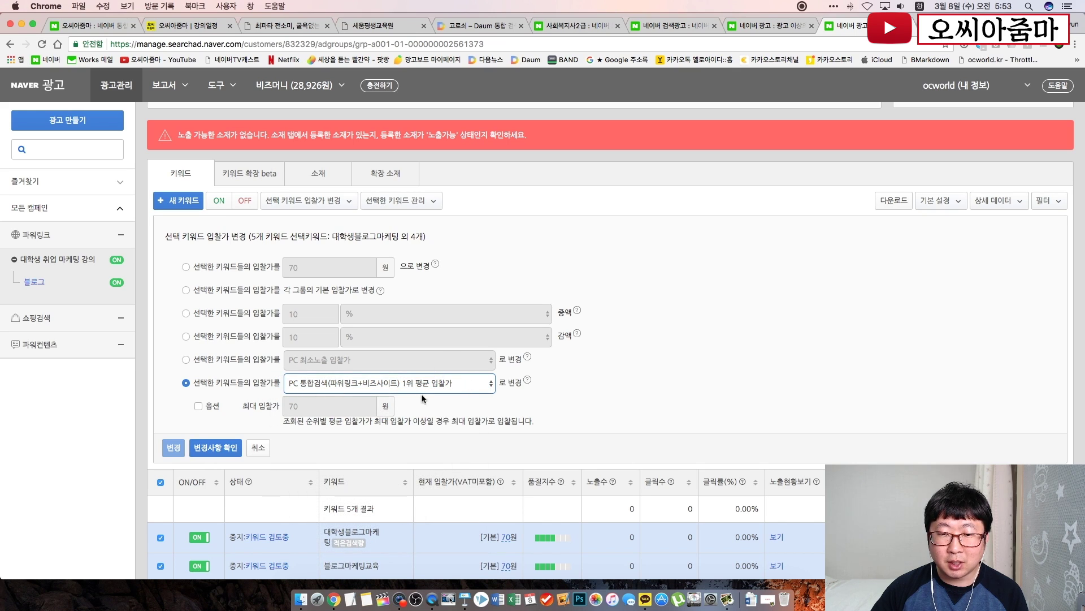
Preview the first-place average bids for the selected keywords, apply them and dismiss the confirmation.
left_click(227, 447)
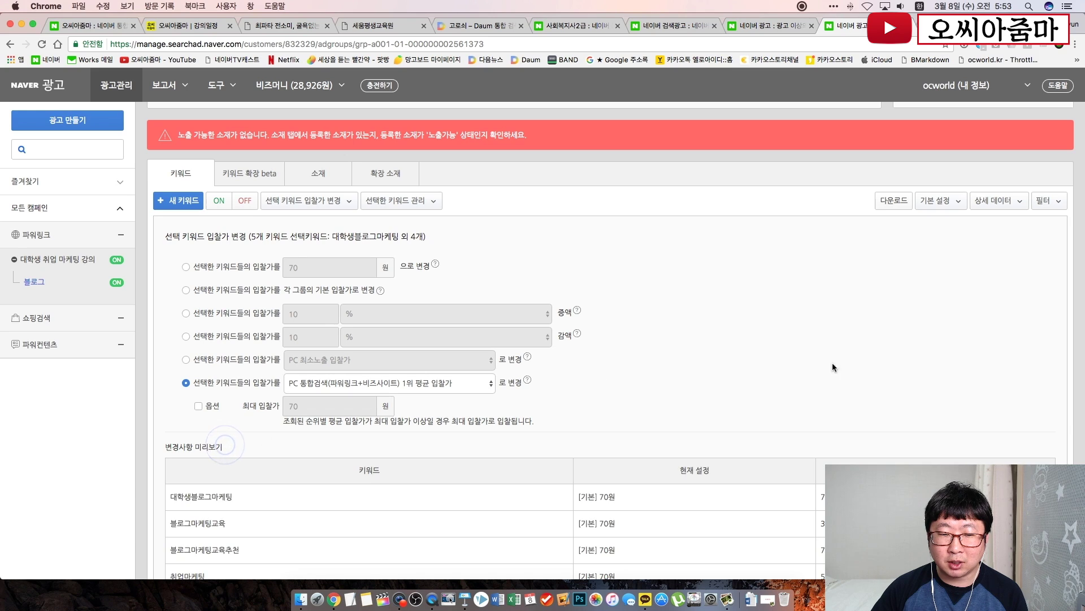
scroll(877, 354, "down", 4)
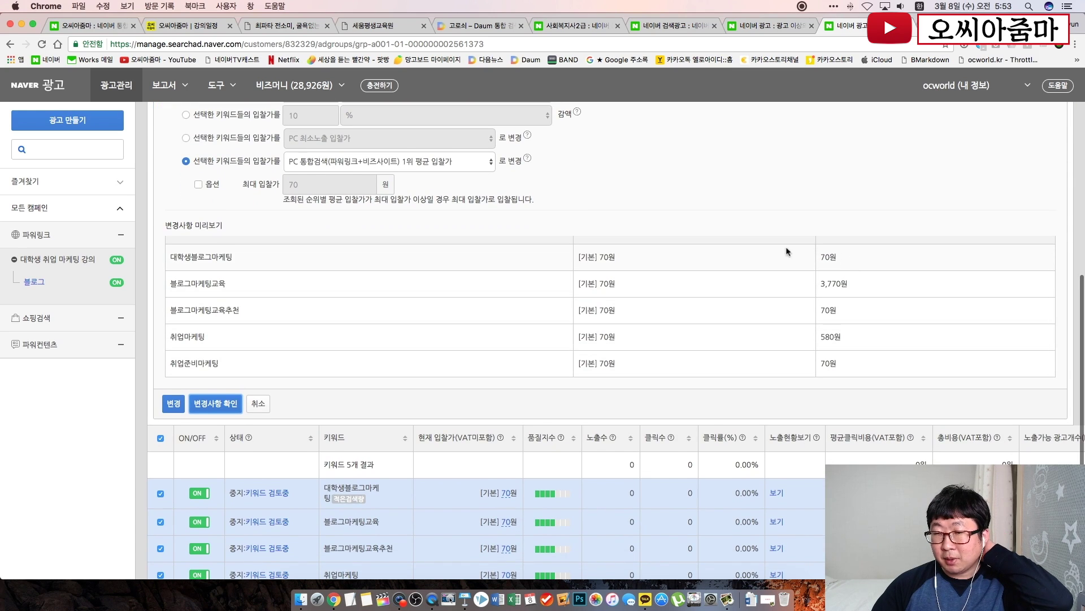
left_click(175, 403)
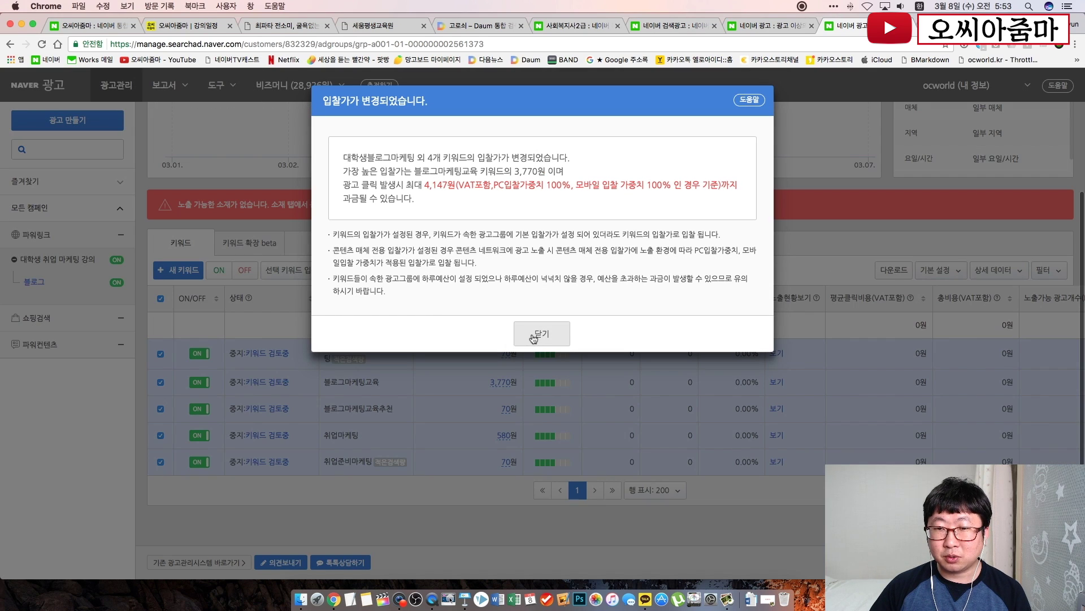
left_click(533, 338)
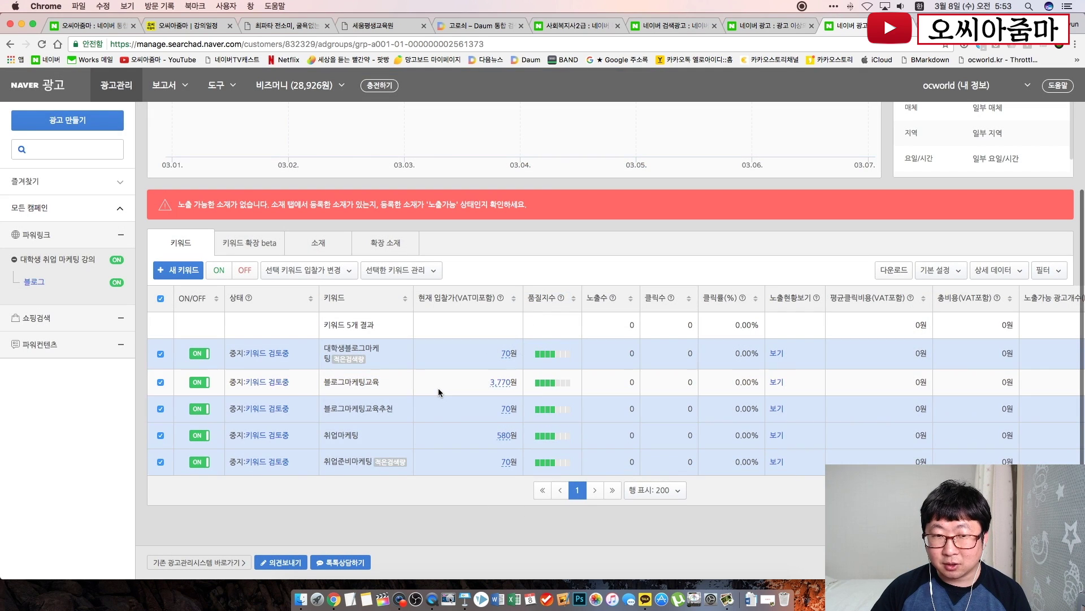
Change the selected keywords' bids in bulk to the PC 통합검색(파워링크+비즈사이트) 2위 평균 입찰가, previewing the changes before applying them.
left_click(268, 266)
left_click(289, 299)
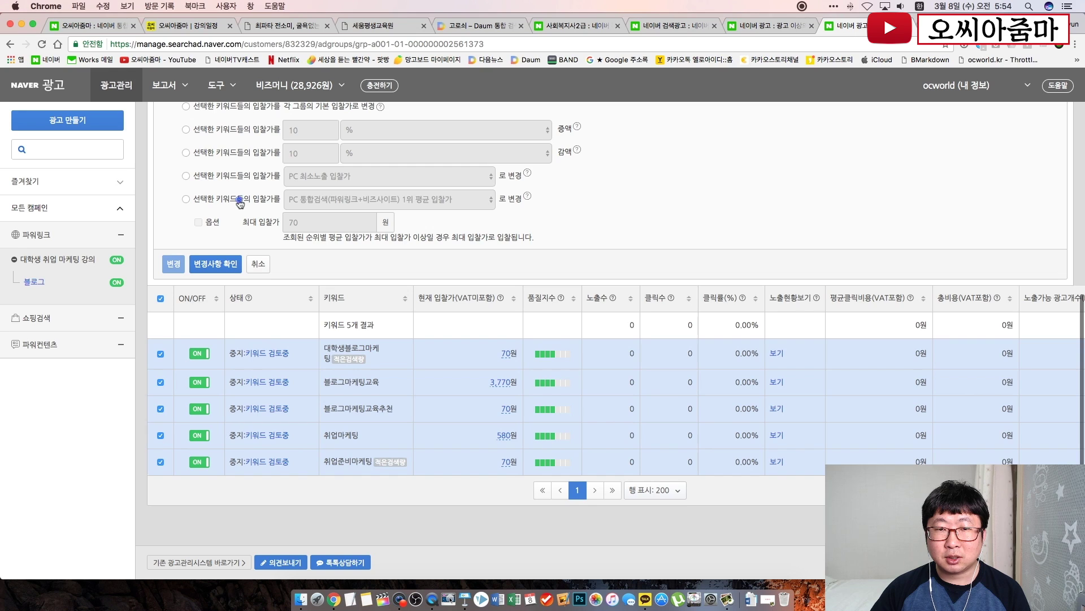
left_click(239, 201)
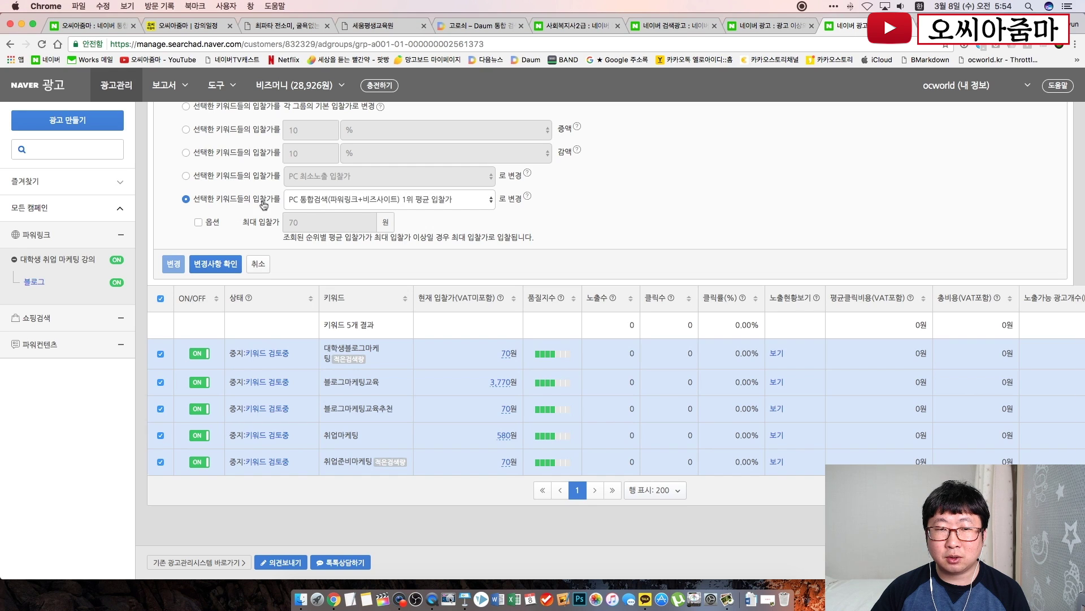
left_click(320, 204)
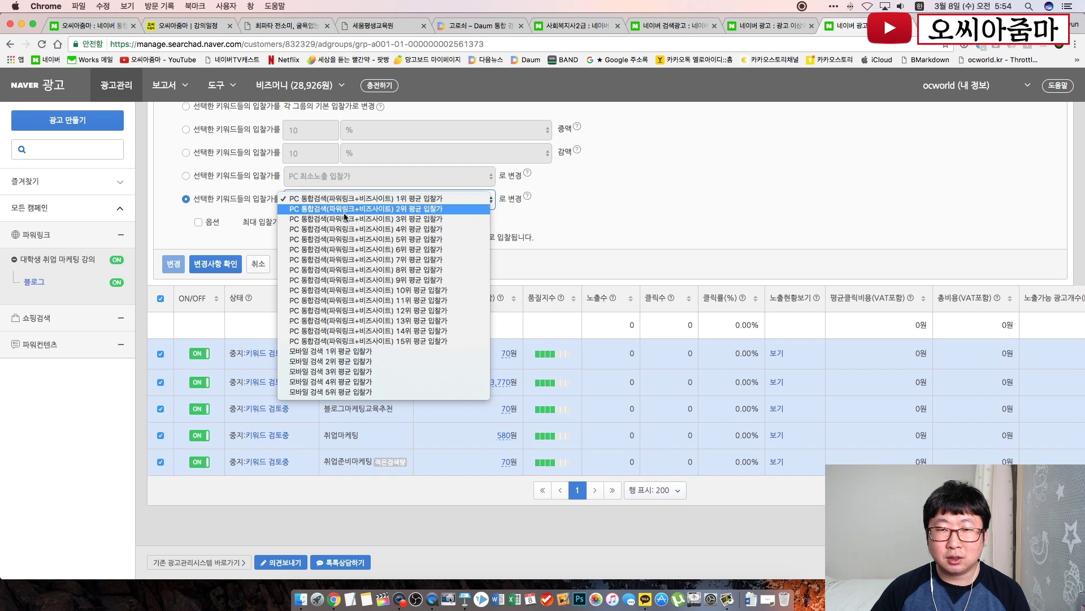
left_click(344, 208)
left_click(218, 264)
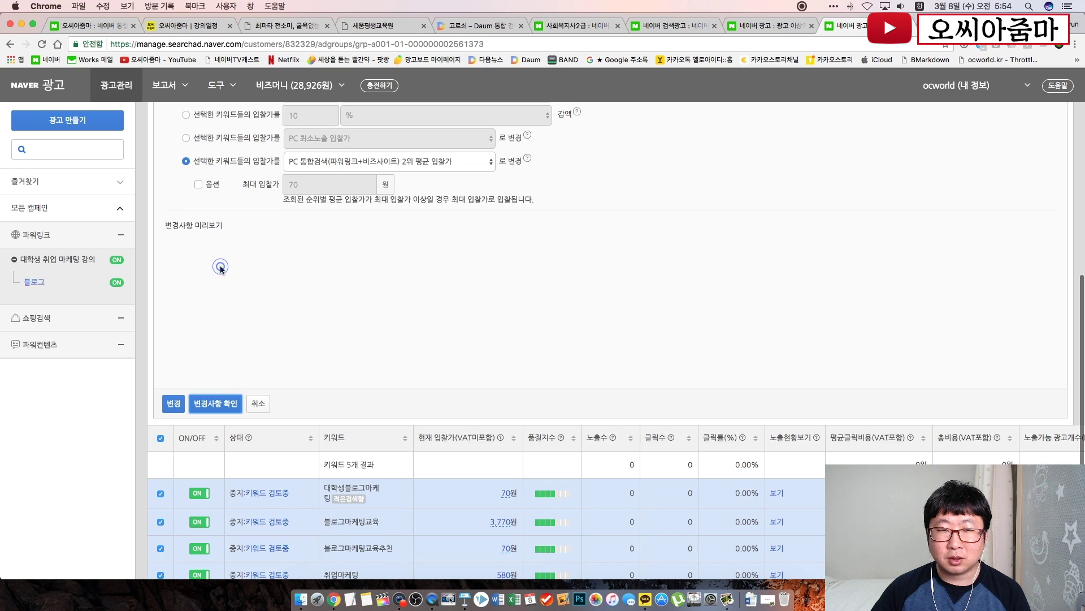
scroll(424, 300, "down", 1)
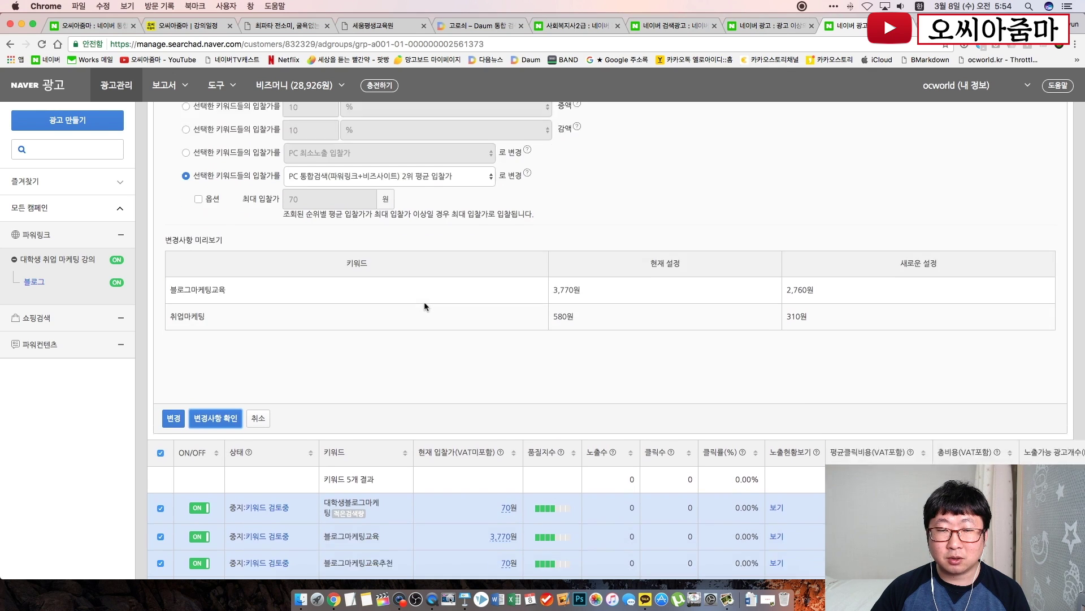
scroll(426, 305, "up", 1)
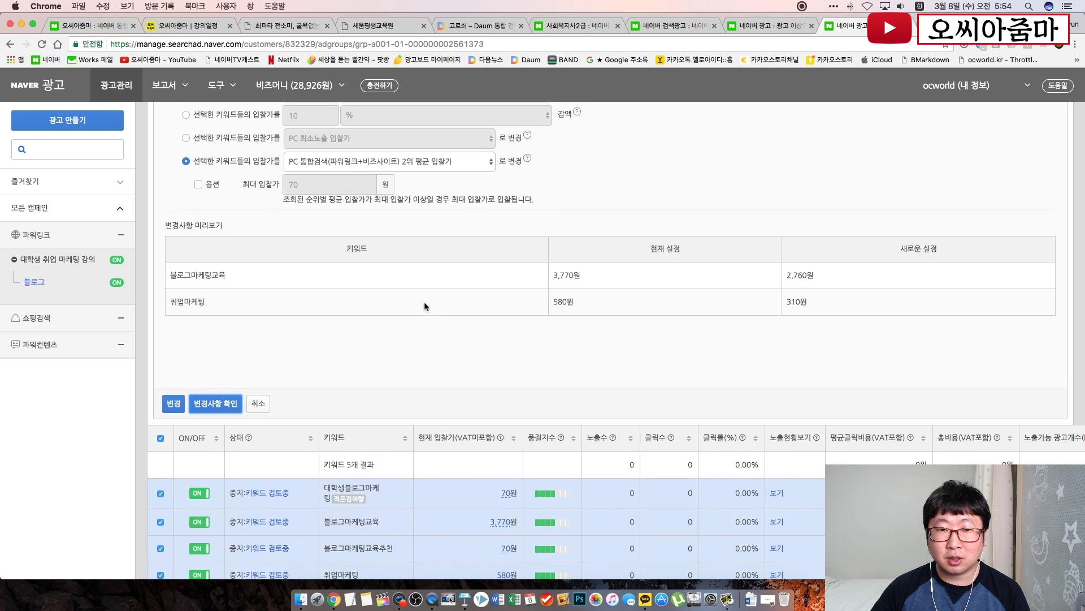
left_click(173, 402)
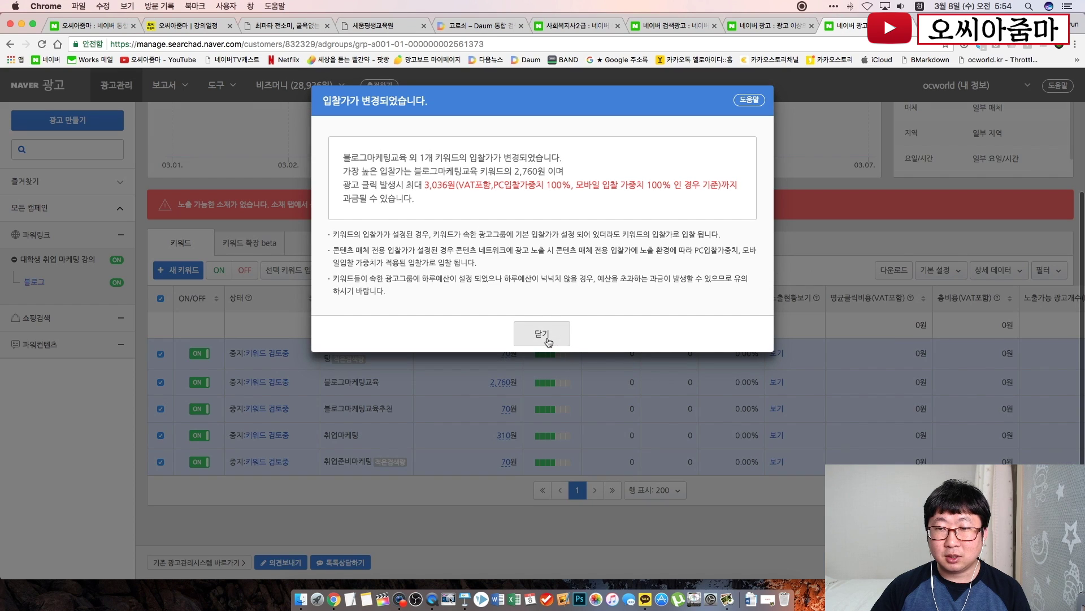
left_click(547, 337)
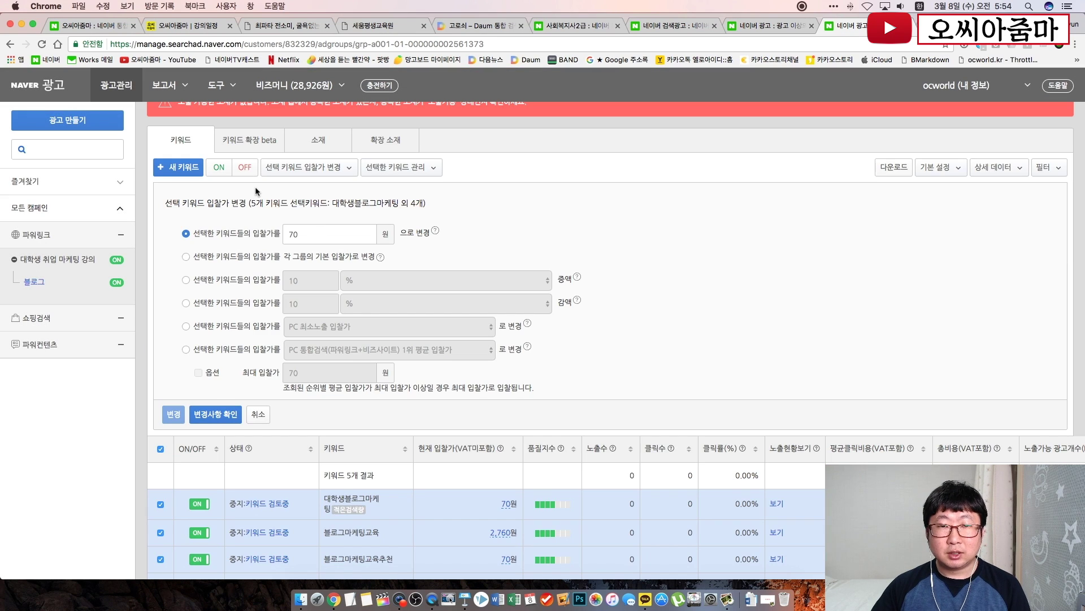
Set the bulk bid change to the PC 통합검색(파워링크+비즈사이트) 1위 평균 입찰가 with a maximum bid of 2000원.
scroll(226, 237, "down", 3)
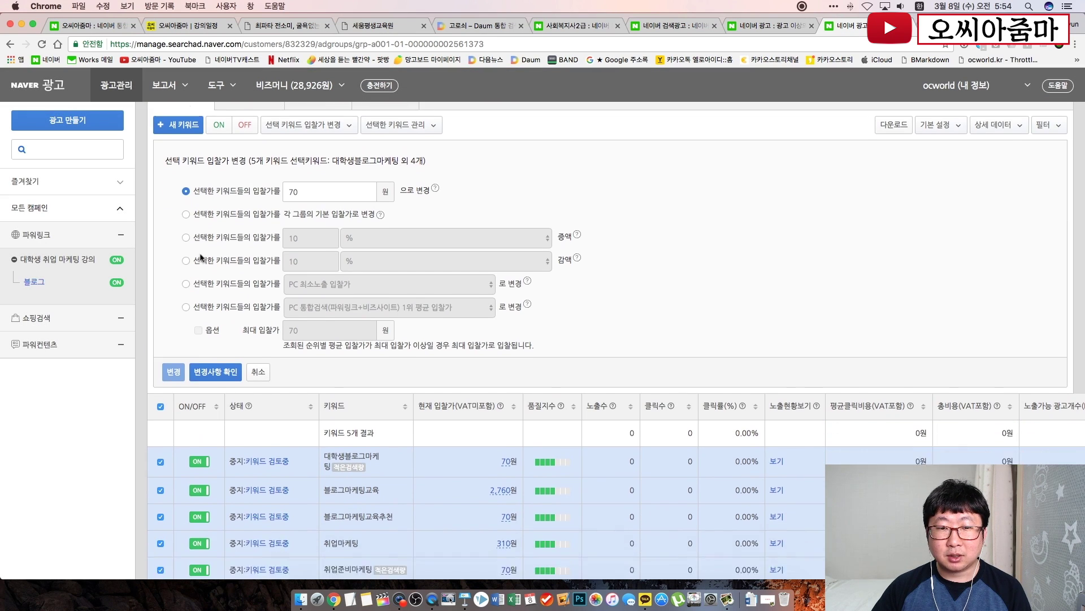
left_click(186, 287)
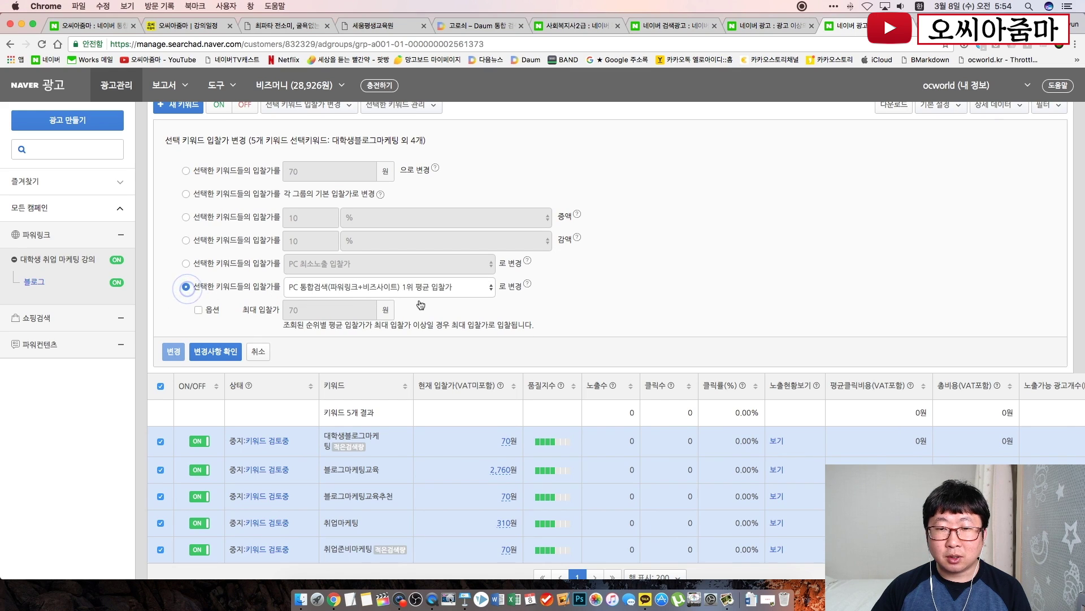
left_click(417, 287)
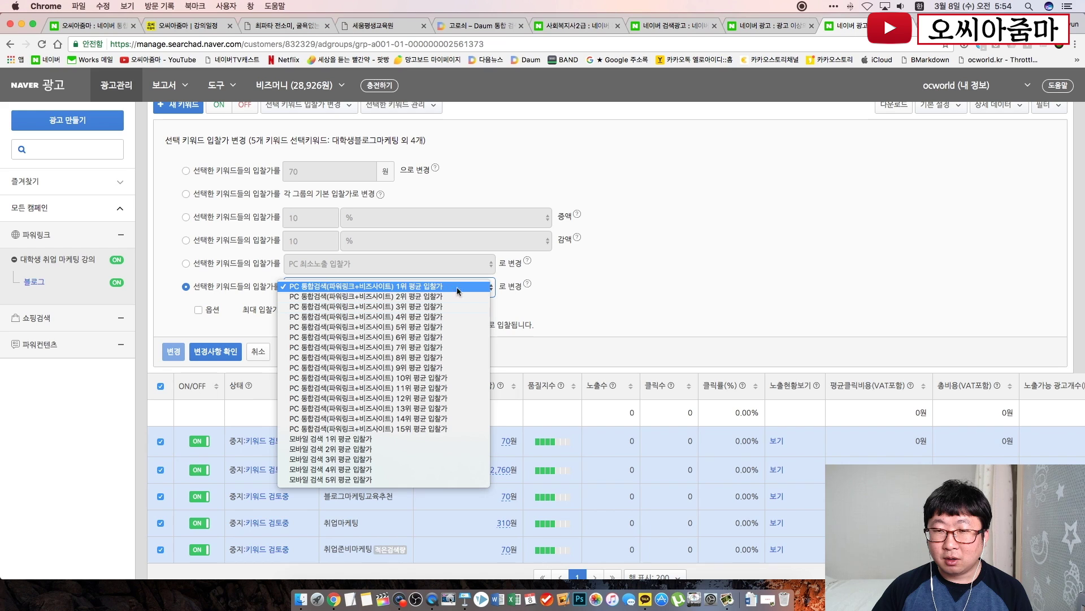
left_click(659, 308)
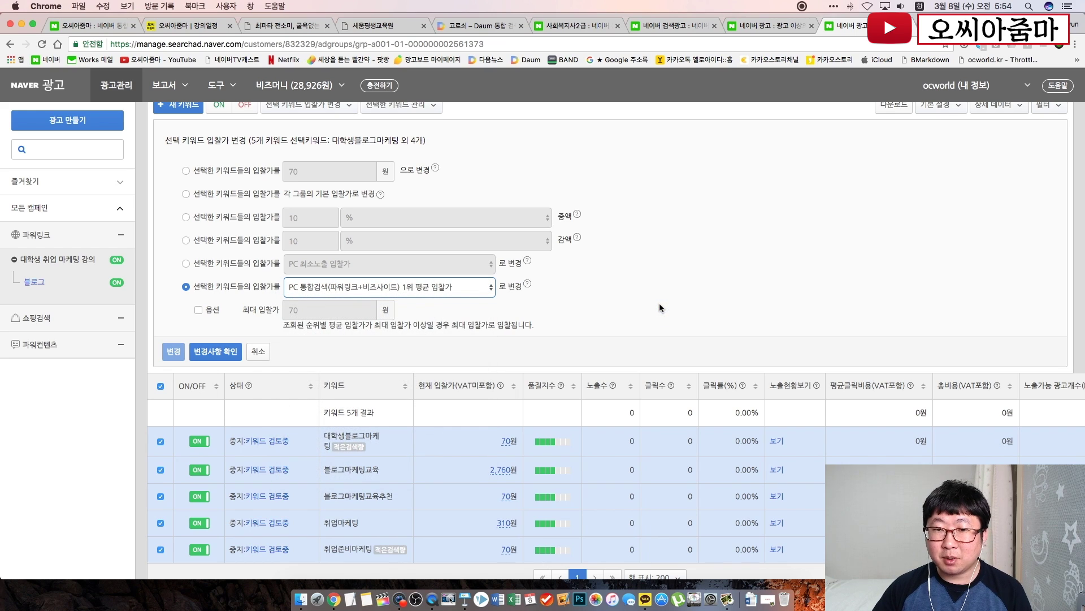
left_click(199, 310)
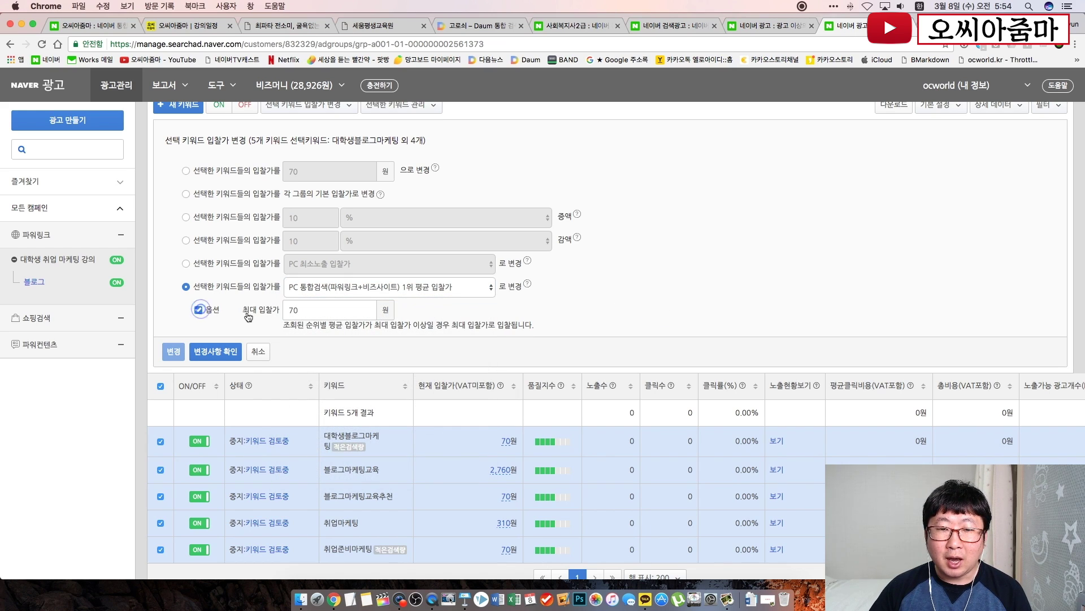
double_click(306, 311)
type("29")
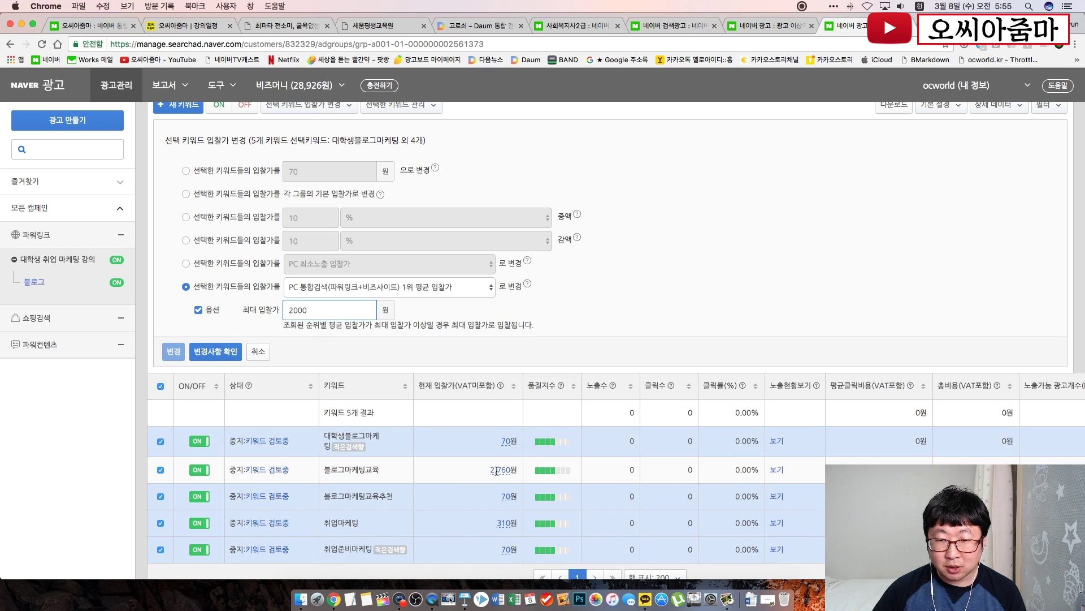
Preview the capped bids, compare the current and new bids for 블로그마케팅교육, and apply the changes.
left_click(236, 355)
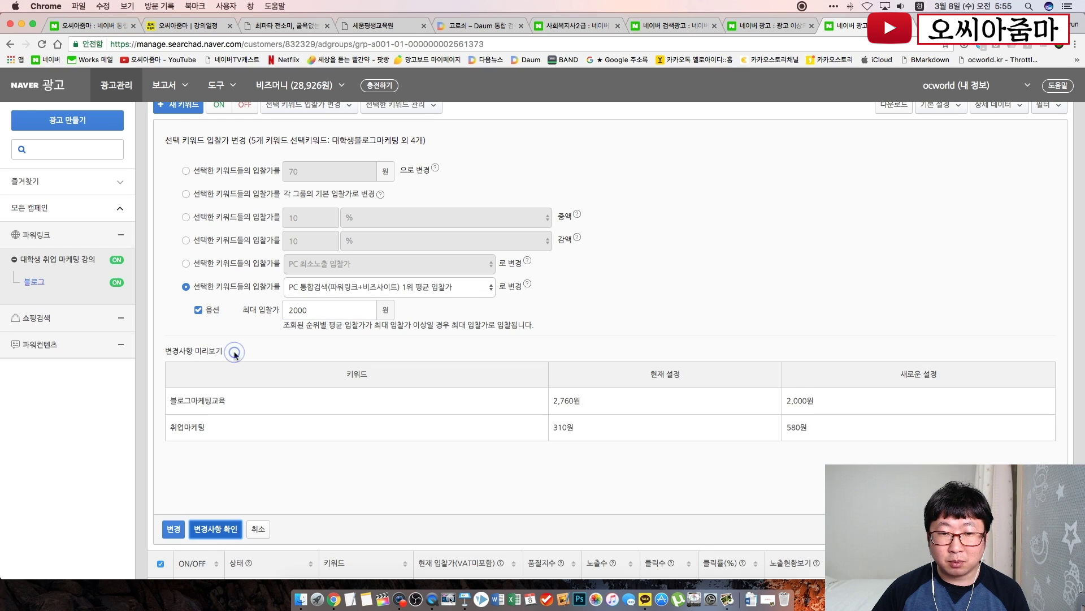
double_click(586, 401)
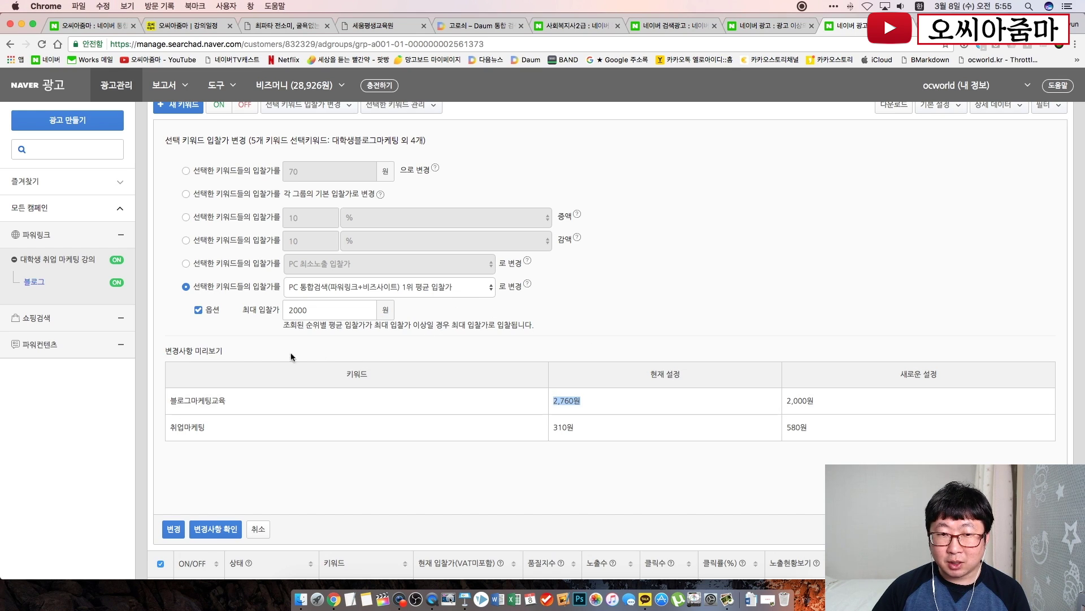
double_click(813, 403)
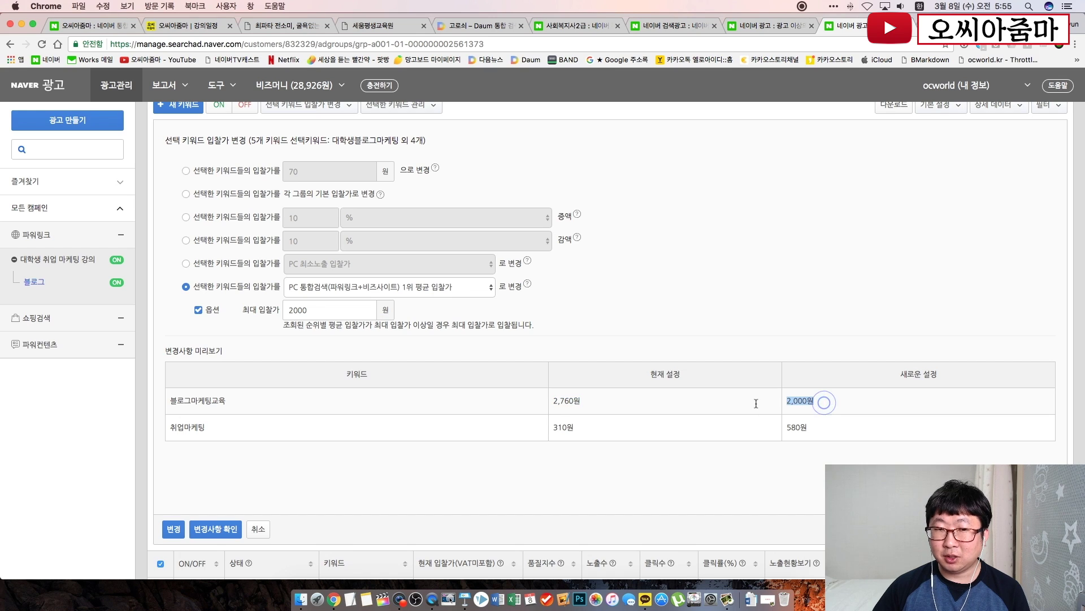
left_click(169, 532)
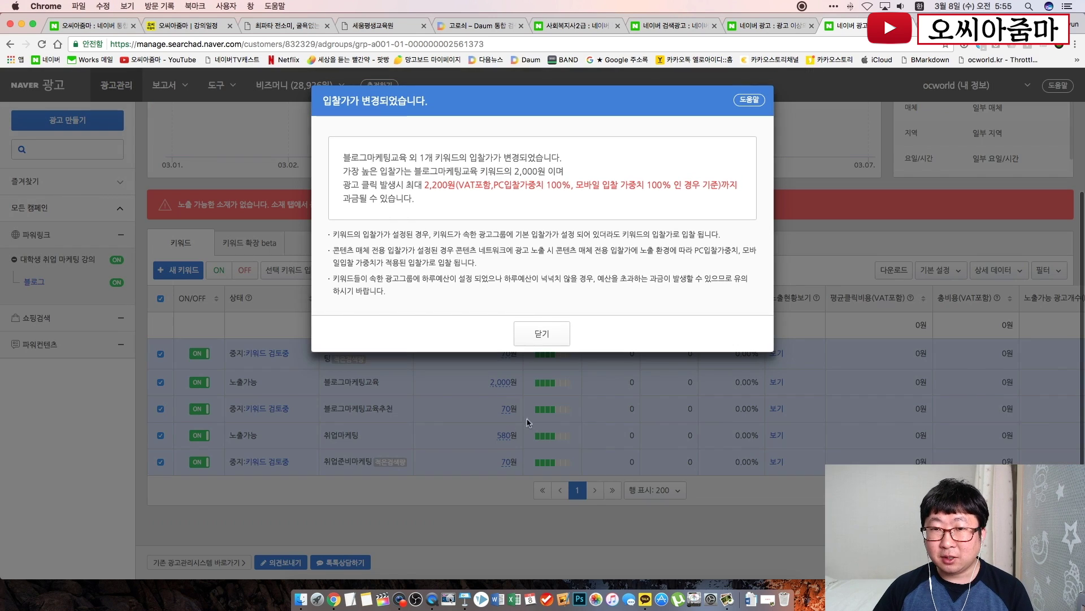
left_click(541, 333)
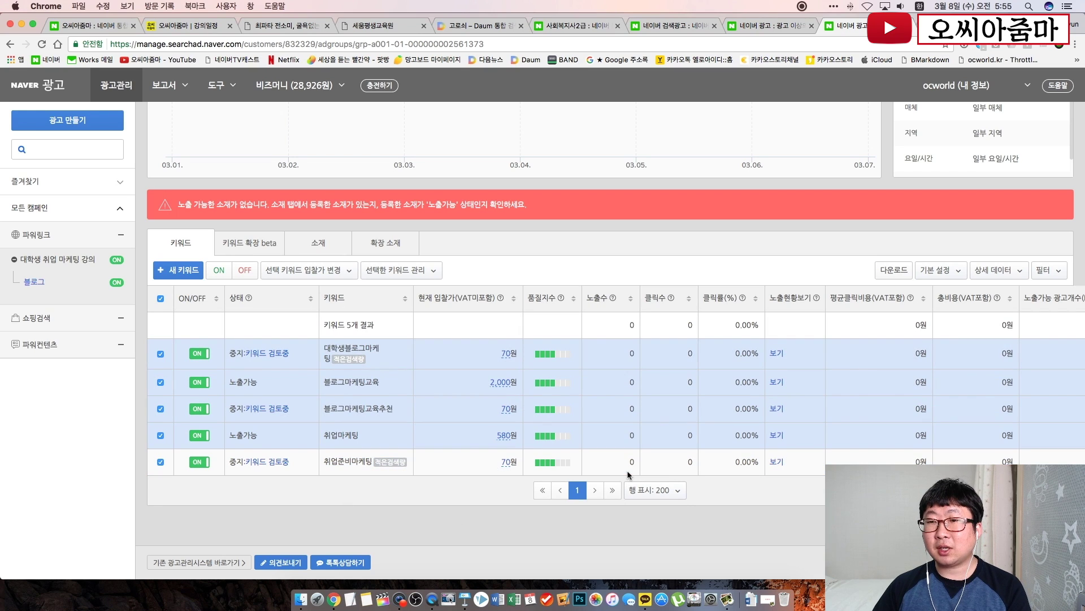
Open the 블로그 ad group's edit settings and review its media, region and day/time options.
scroll(626, 470, "up", 2)
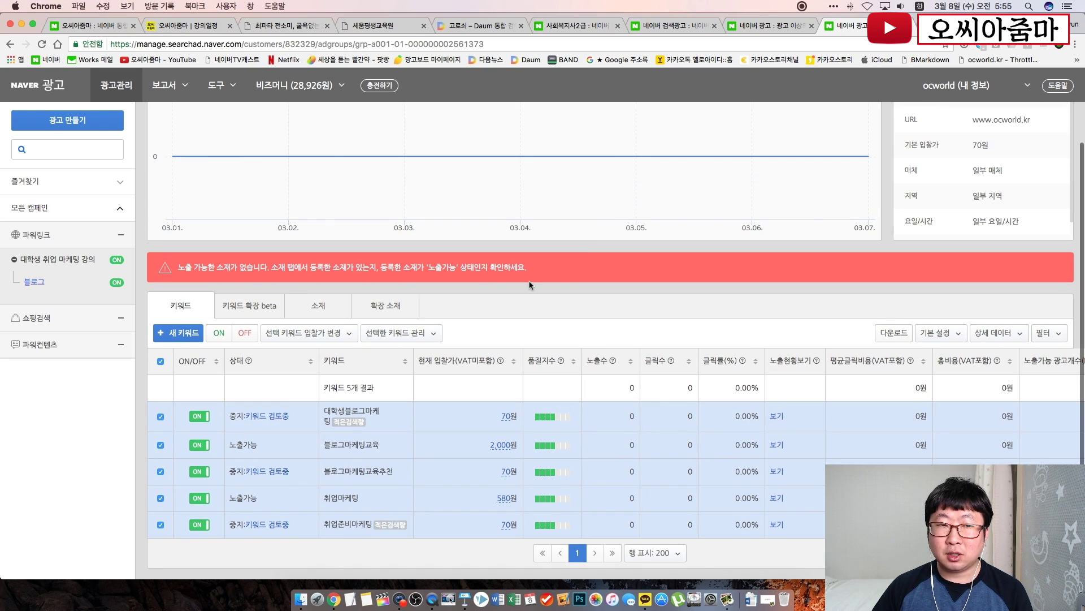
scroll(721, 215, "up", 3)
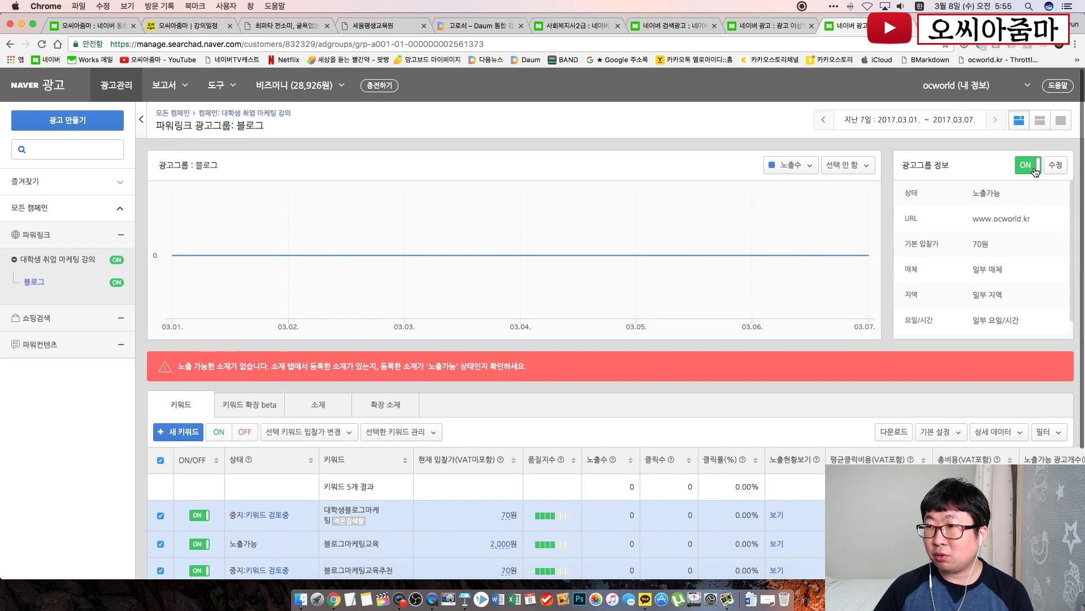
left_click(1055, 167)
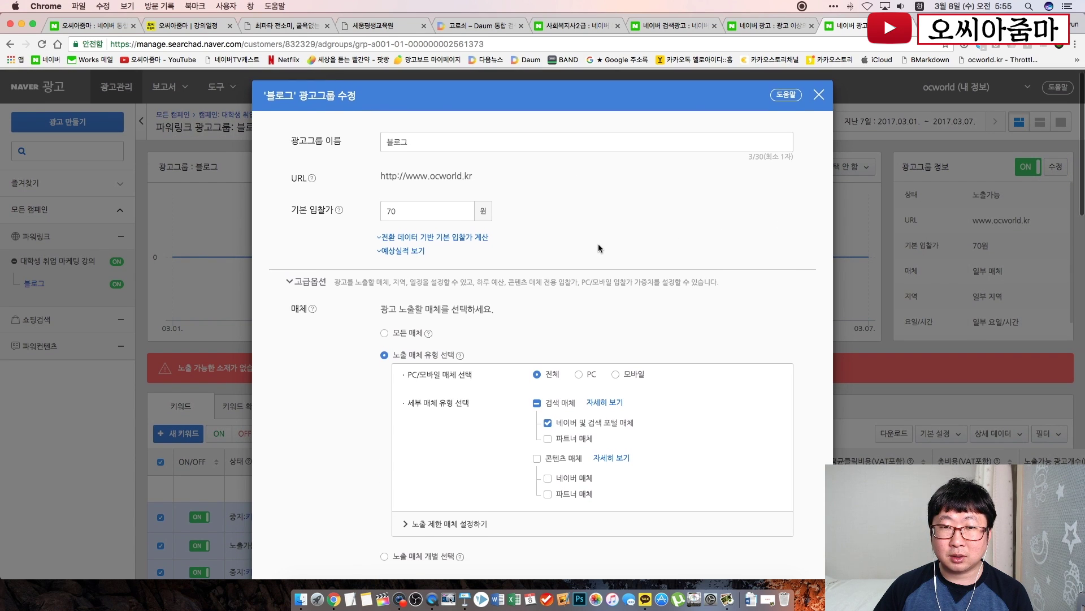
scroll(599, 248, "down", 5)
scroll(599, 249, "down", 10)
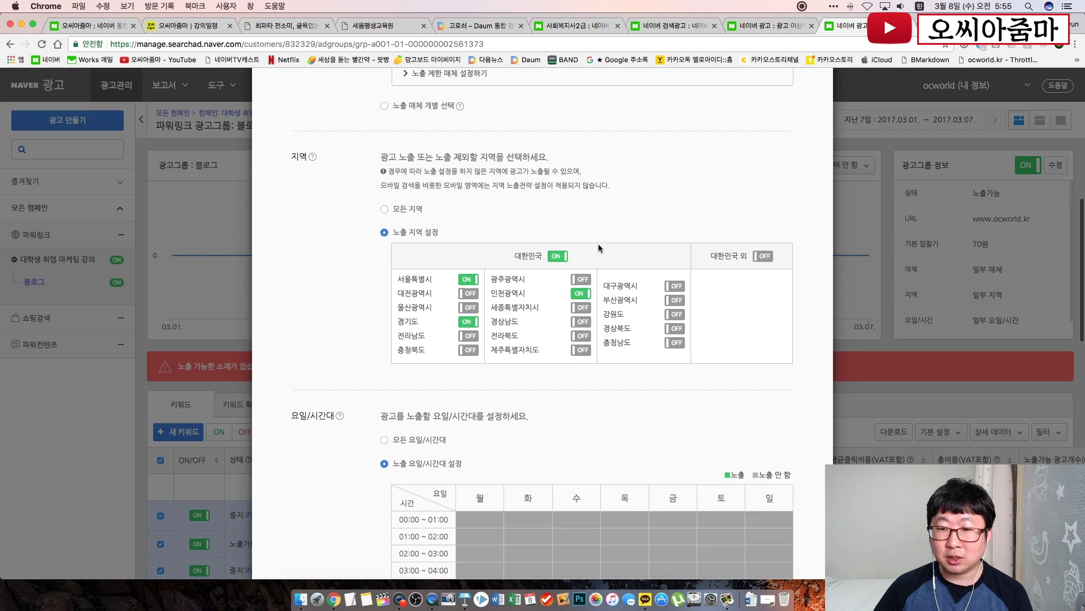
scroll(778, 144, "up", 15)
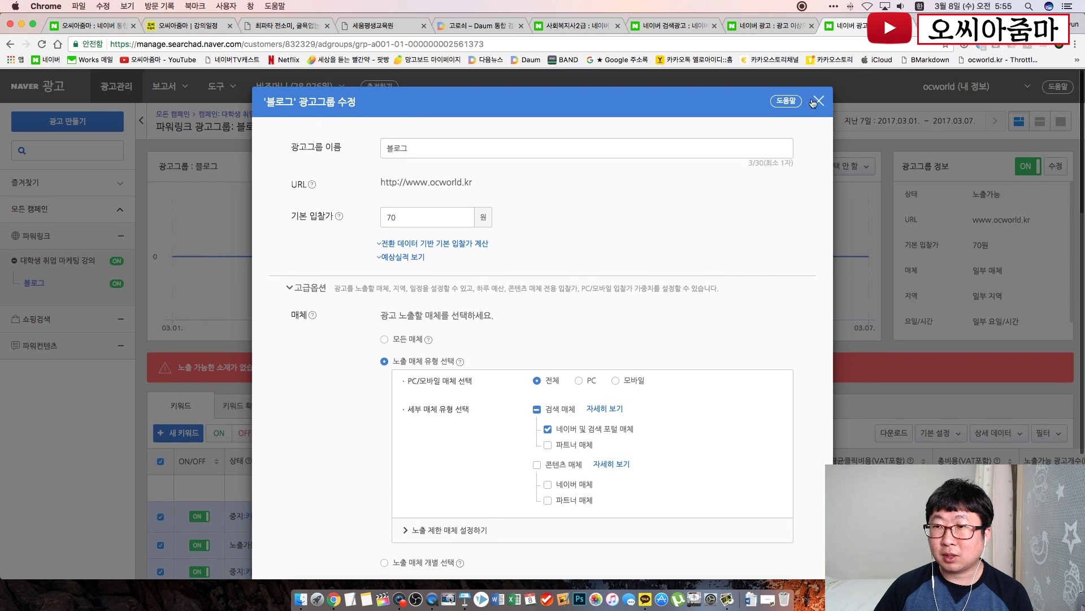
Close the ad group settings, then review the 블로그 ad group's 소재 list and the blank form for creating a new 소재.
left_click(818, 100)
scroll(310, 295, "down", 3)
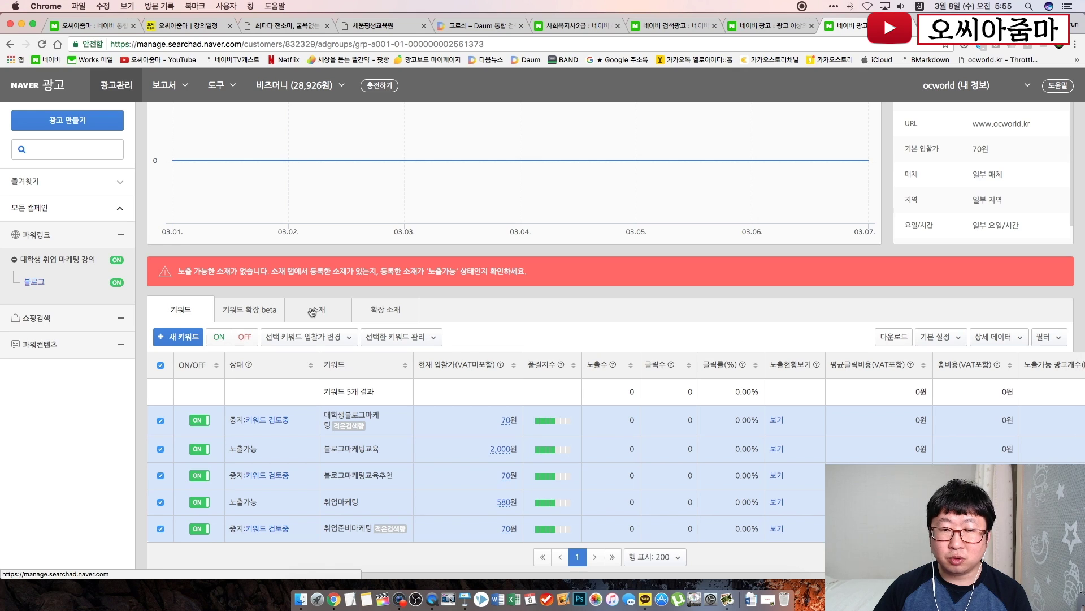
left_click(312, 310)
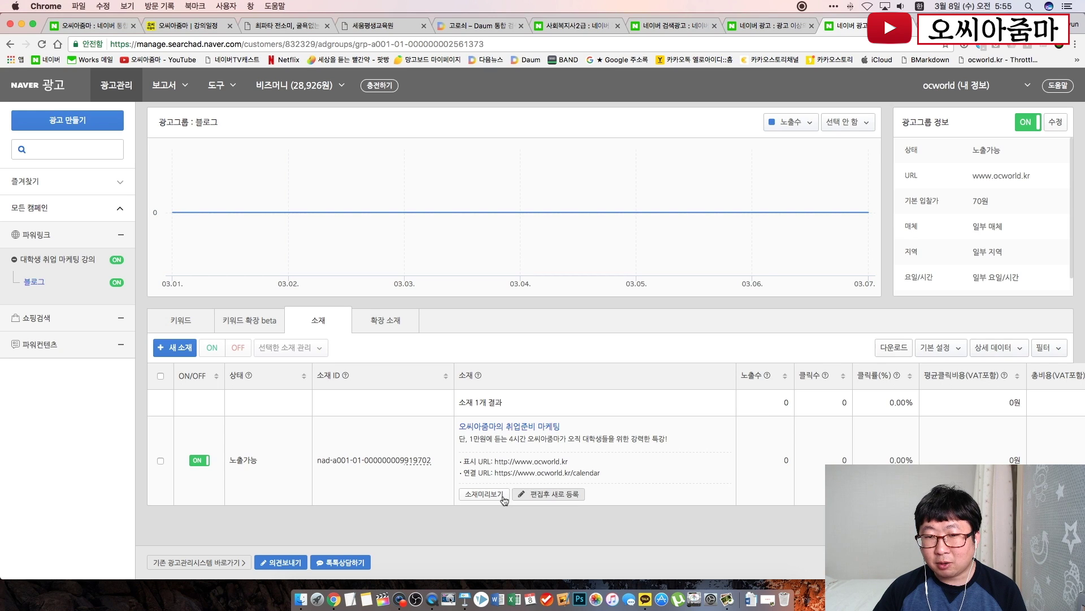
left_click(190, 357)
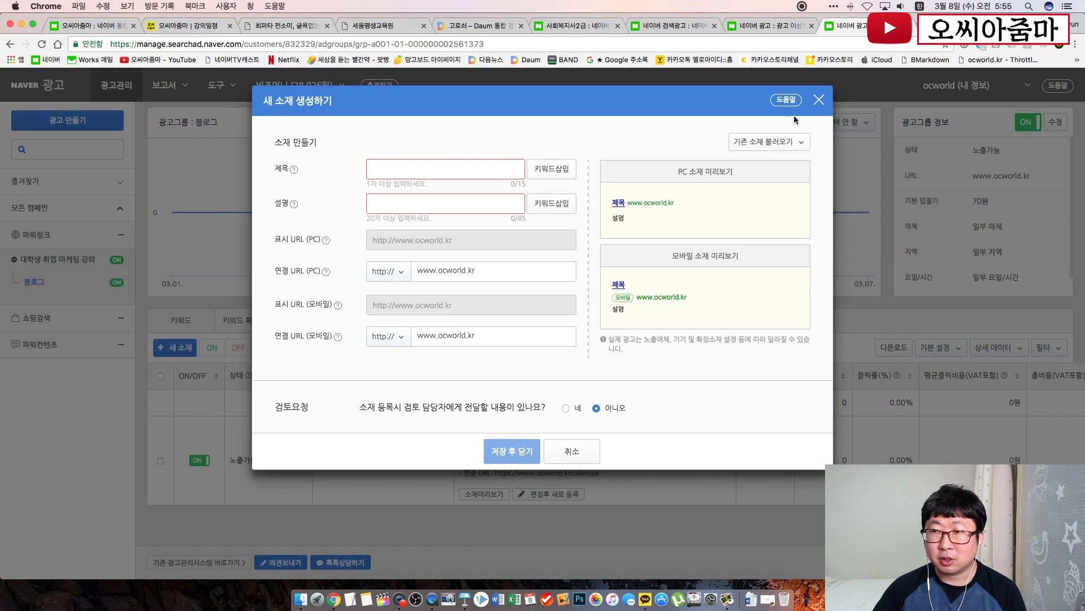
left_click(818, 101)
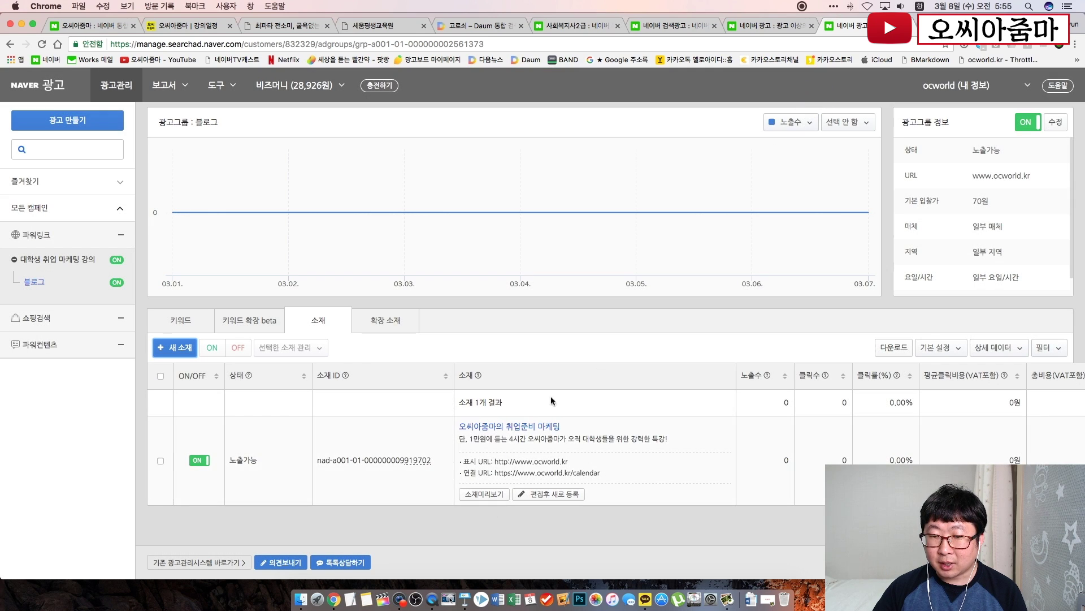
Review the 편집후 새로 등록 form for the existing 소재 without saving, and return to the ad group's keyword list.
left_click(537, 494)
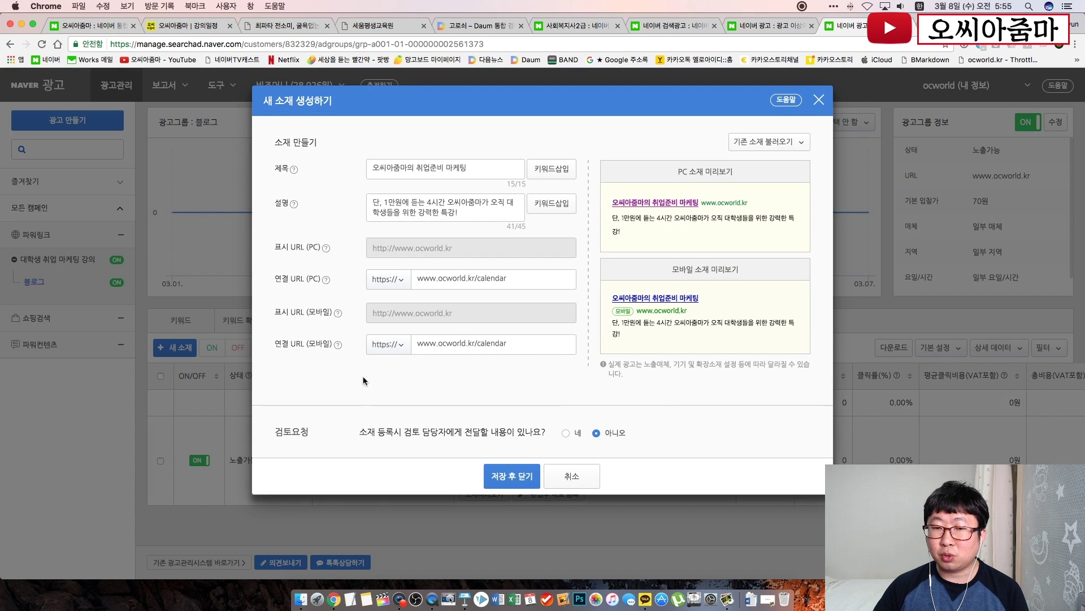
left_click(819, 99)
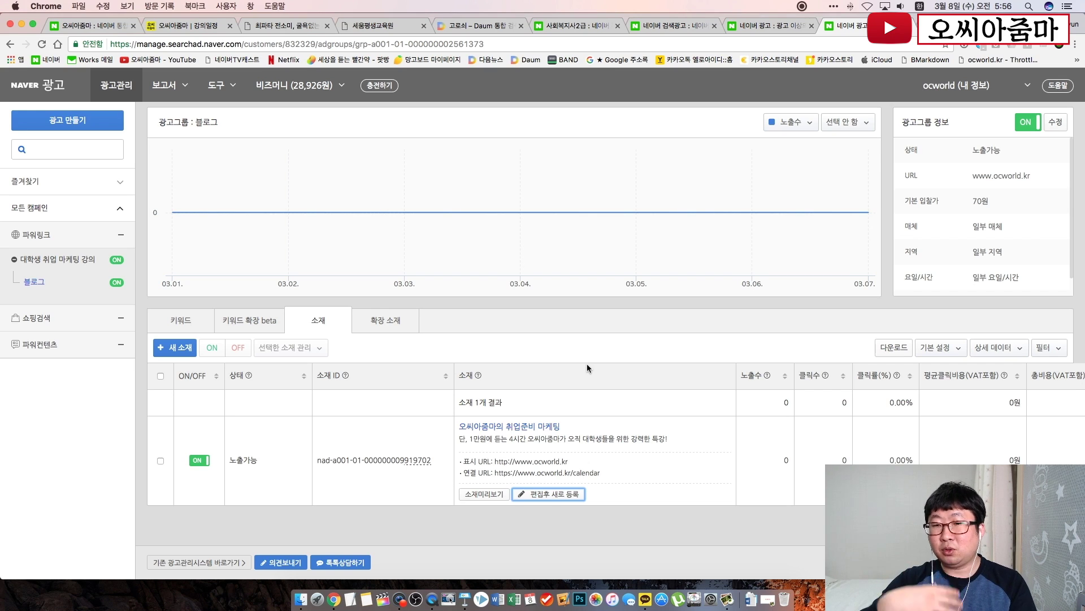
scroll(633, 391, "right", 2)
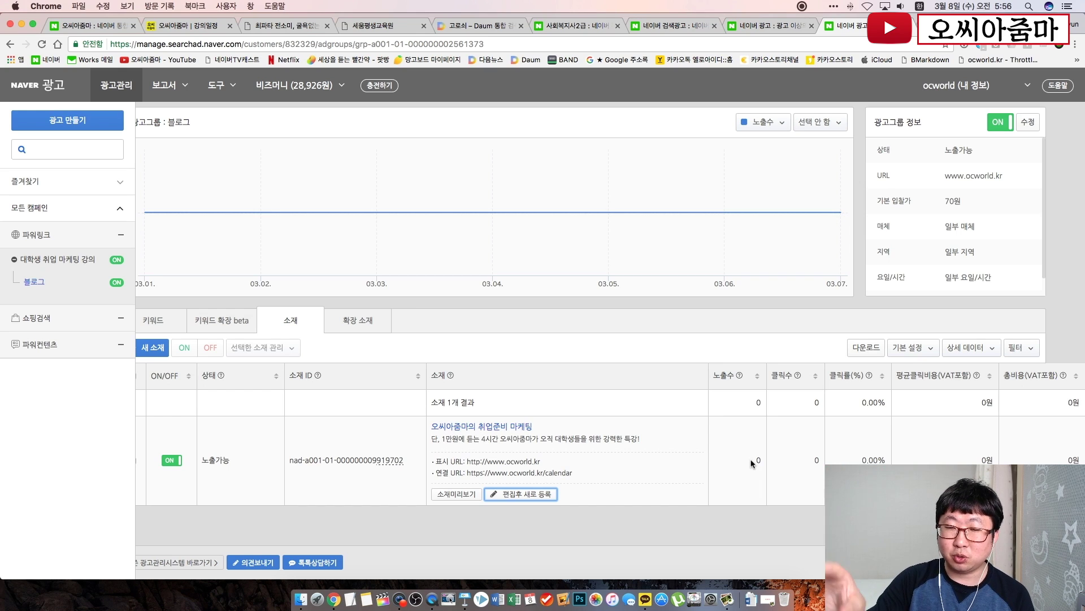
scroll(650, 424, "left", 5)
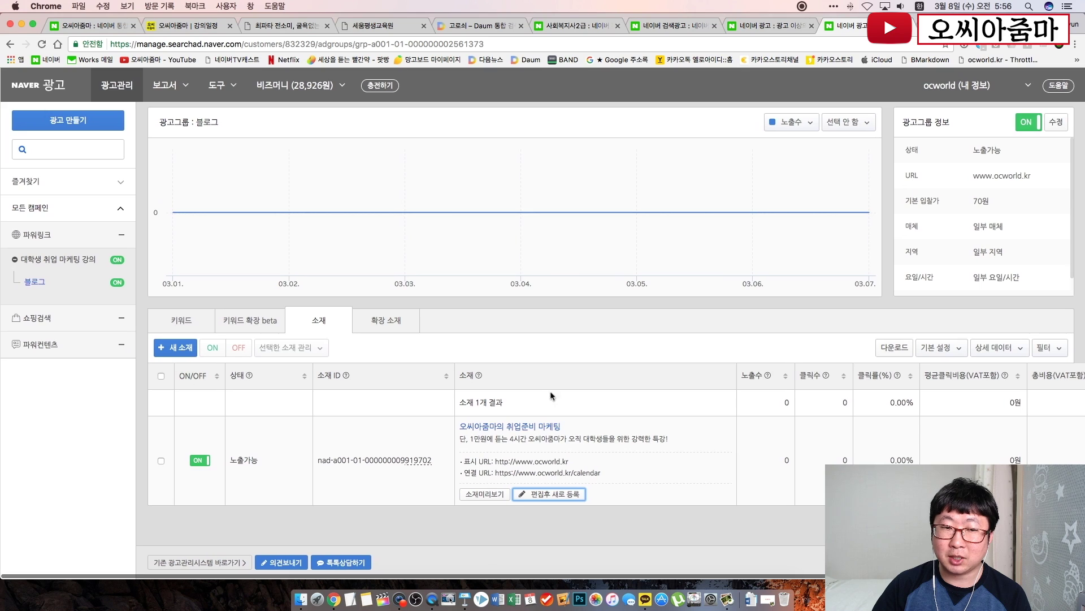
left_click(194, 325)
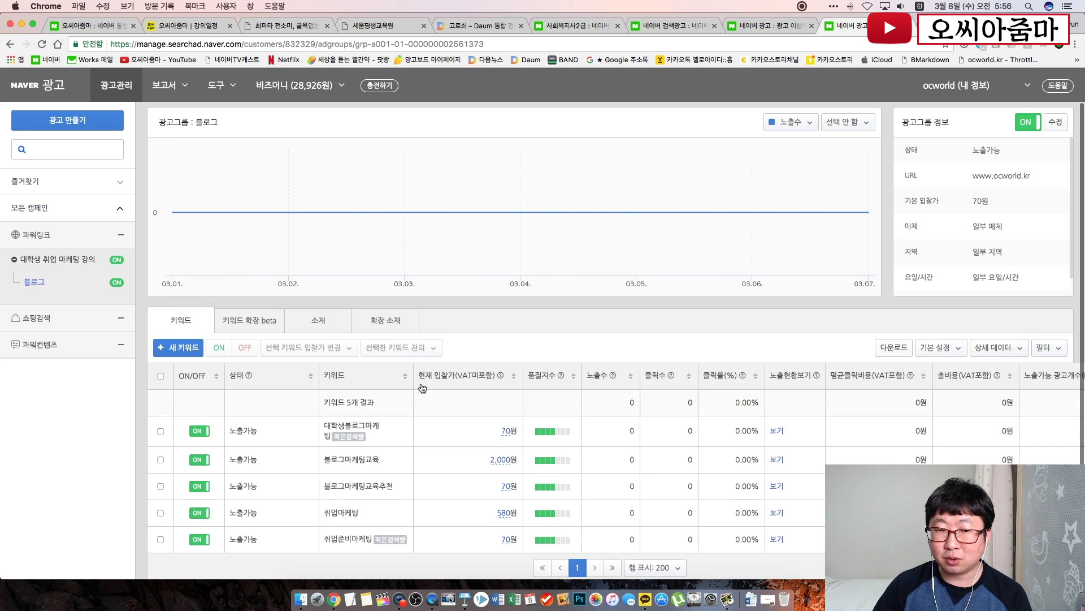
Start a new ad group named 페이스북 in the 대학생 취업 마케팅 강의 campaign, then cancel without saving.
left_click(59, 260)
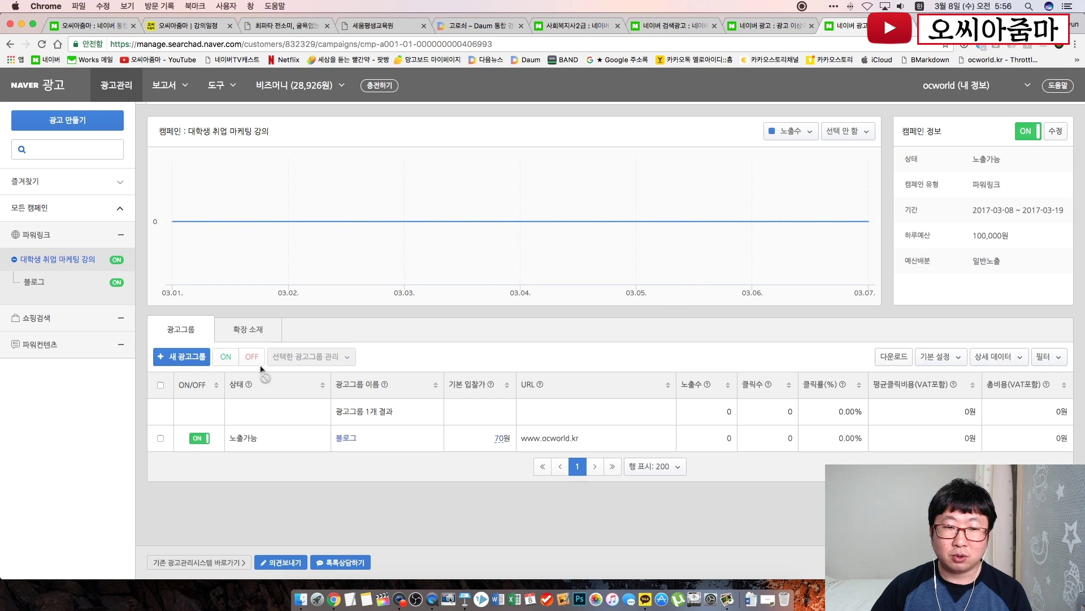
left_click(194, 359)
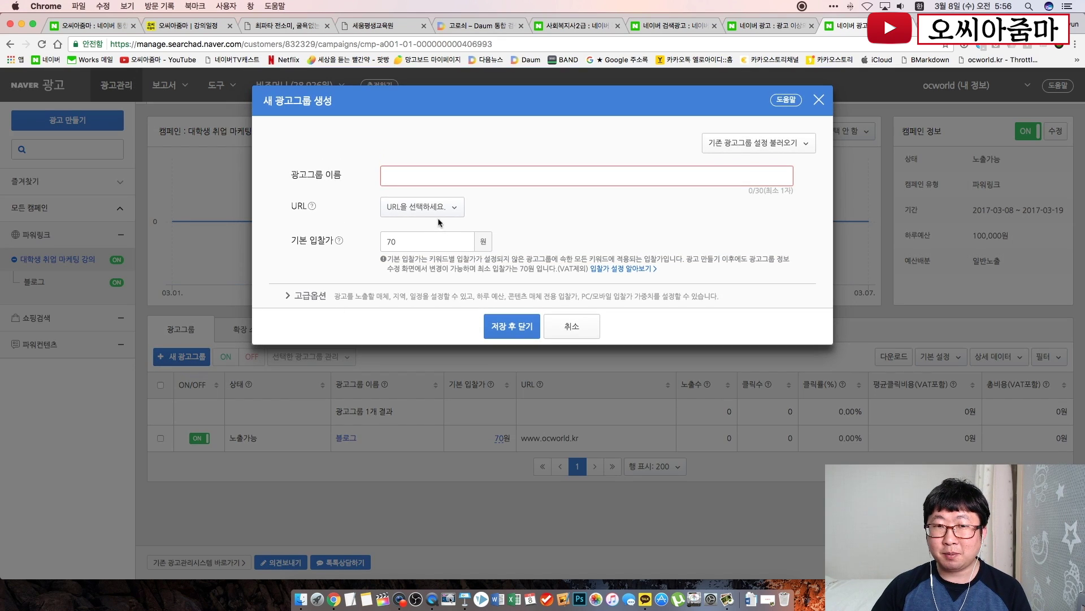
type("펩")
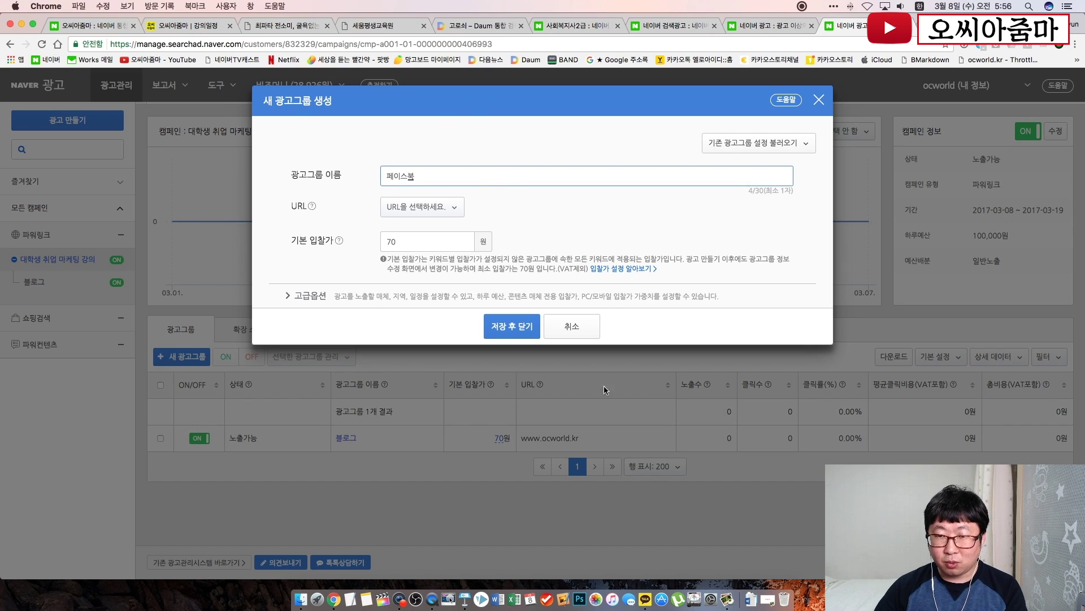
left_click(594, 330)
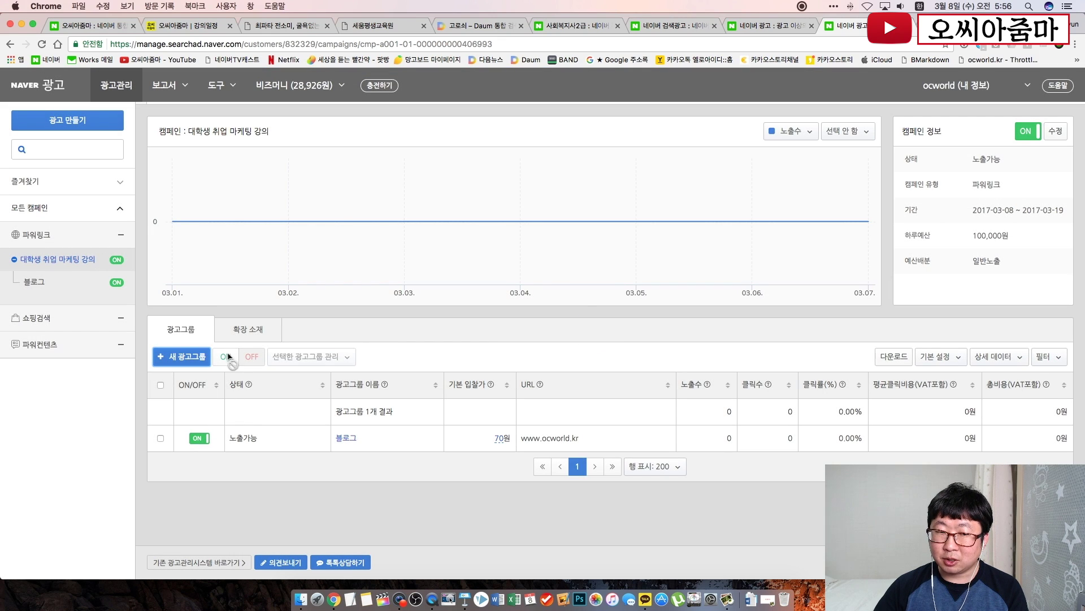
Start another new ad group named 유튜브 in the same campaign and close the form without saving.
left_click(195, 354)
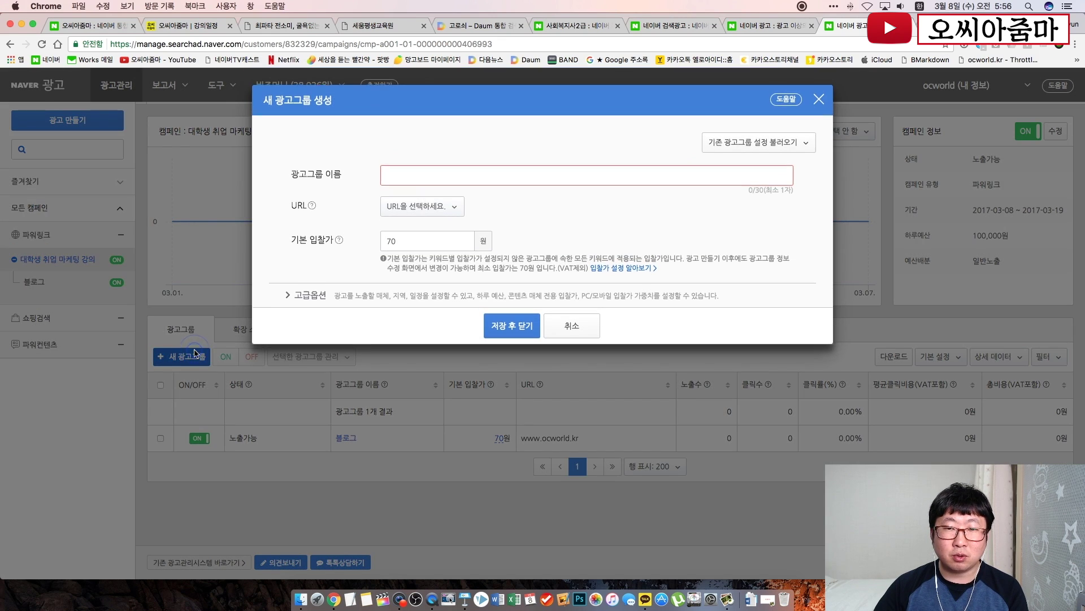
left_click(458, 175)
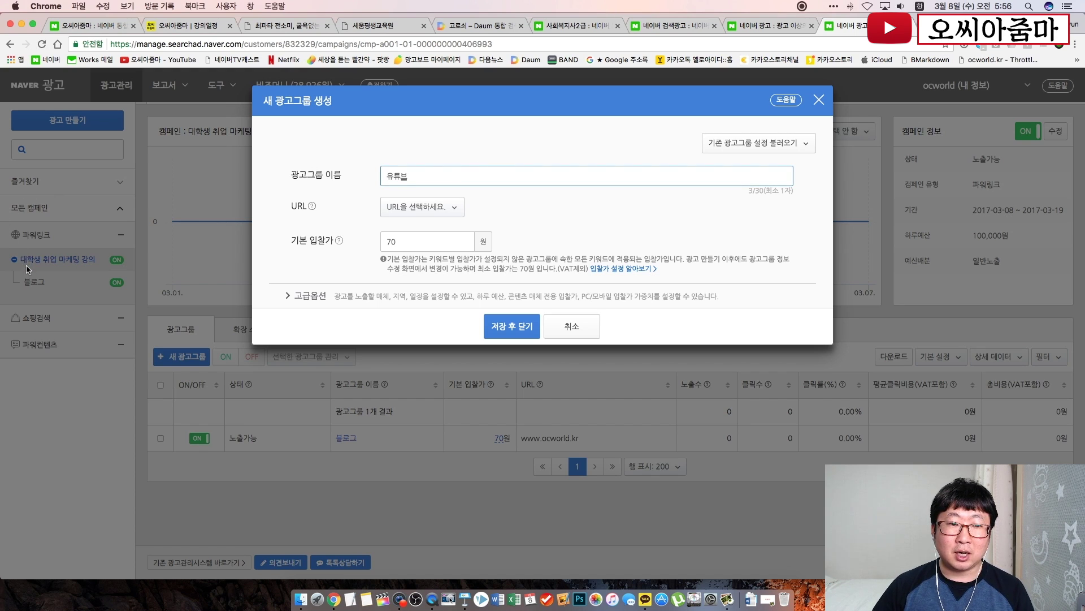
left_click(820, 100)
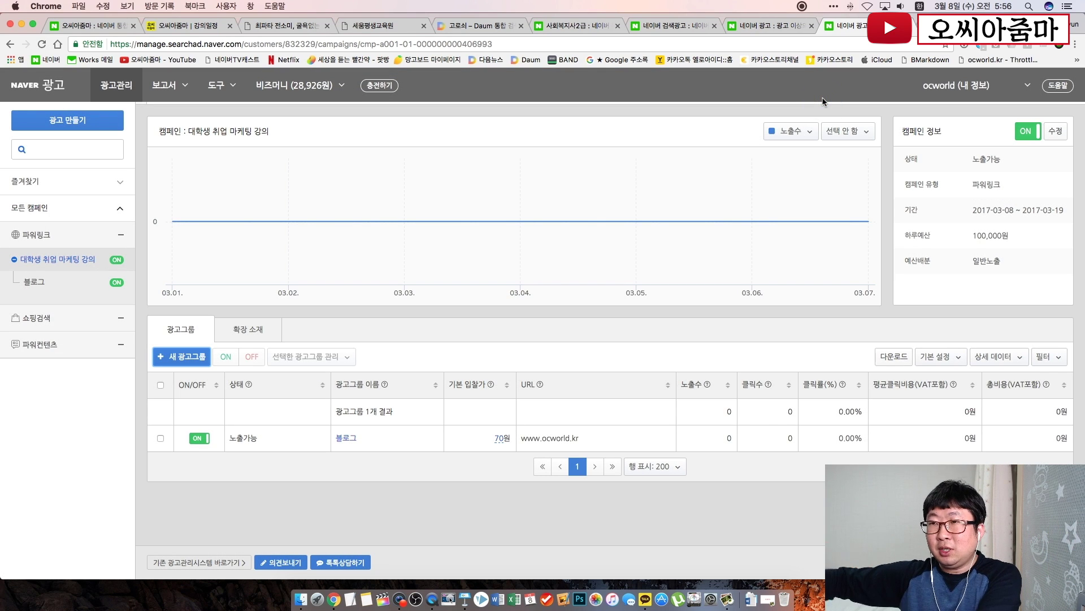